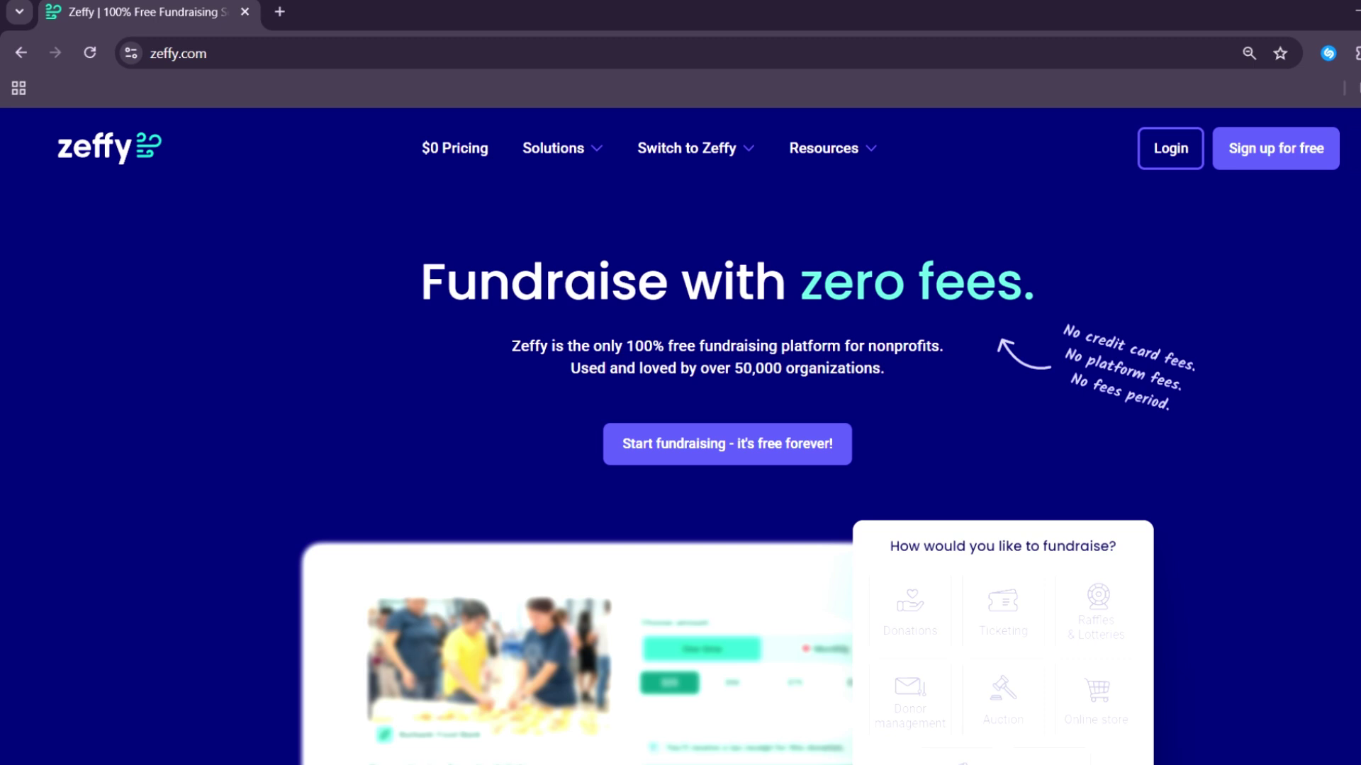
Scroll below the Zeffy hero to show the 'How would you like to fundraise?' card
{"action": "scroll", "coordinate": [746, 503], "scroll_direction": "down", "scroll_amount": 1}
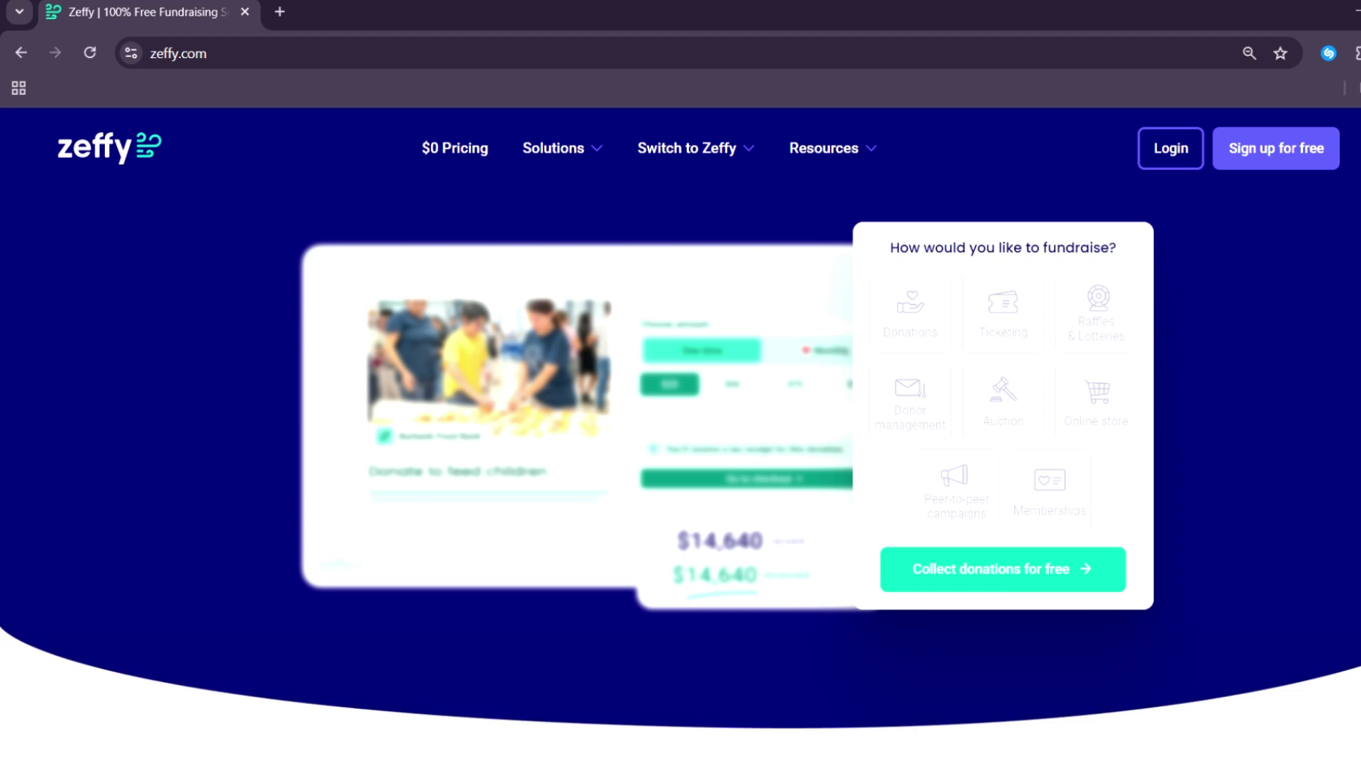
Scroll down to the 'How it works' steps: create a form, collect payments, keep 100%
{"action": "scroll", "coordinate": [681, 425], "scroll_direction": "down", "scroll_amount": 1}
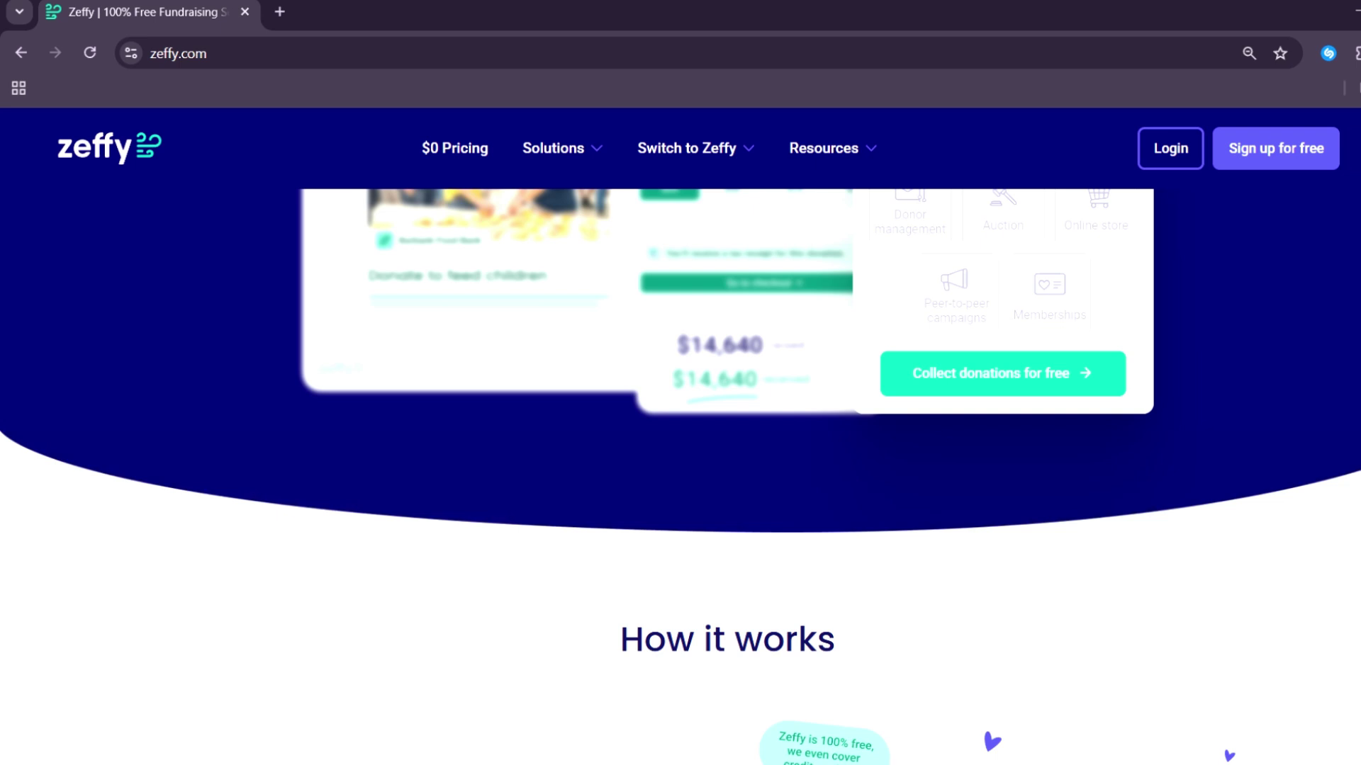
{"action": "scroll", "coordinate": [681, 425], "scroll_direction": "down", "scroll_amount": 1}
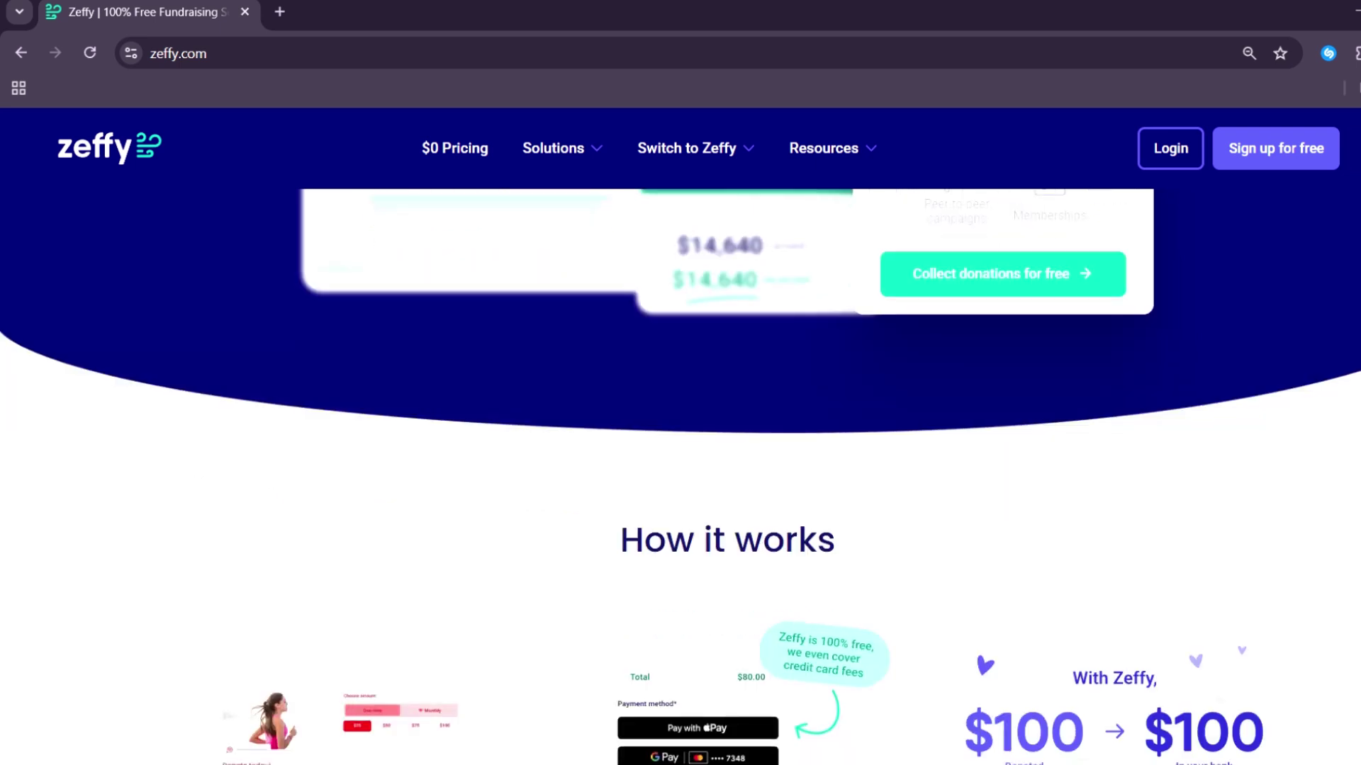
{"action": "scroll", "coordinate": [680, 425], "scroll_direction": "down", "scroll_amount": 1}
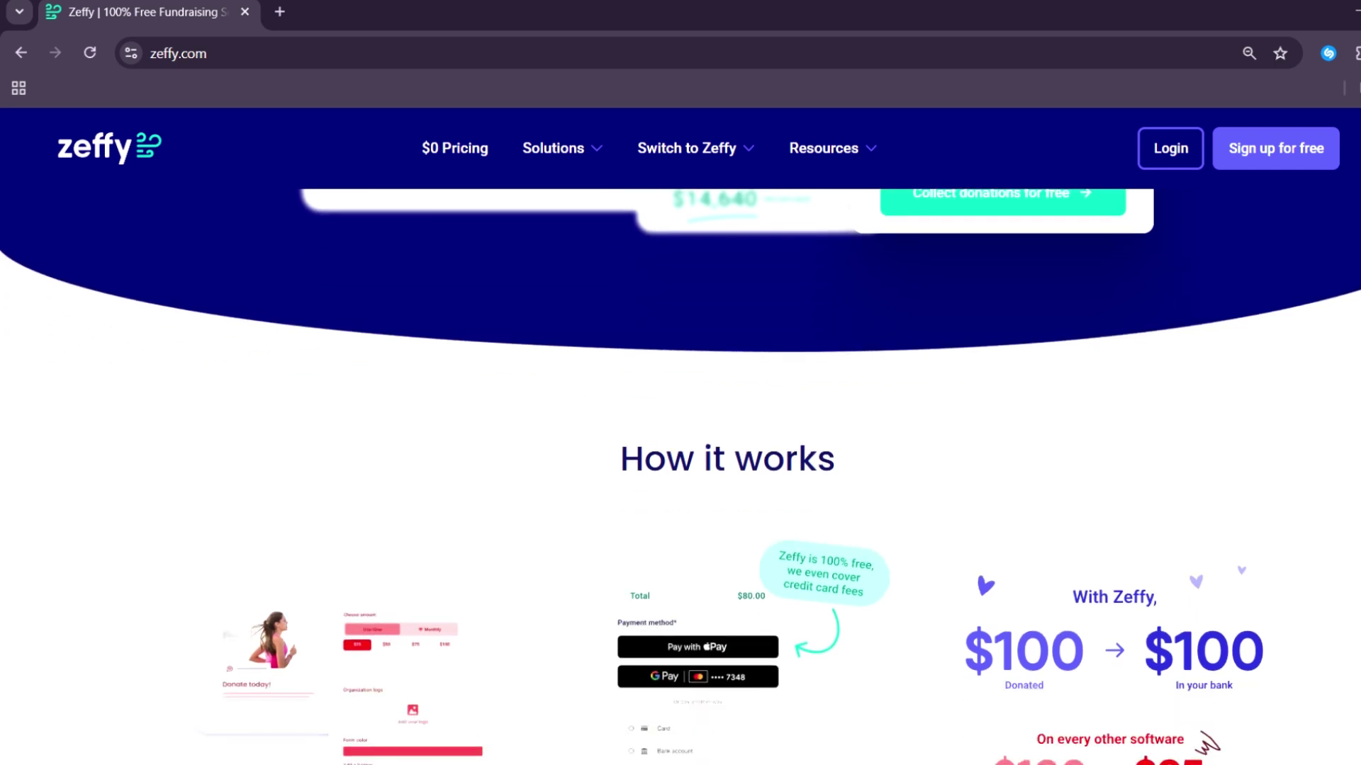
{"action": "scroll", "coordinate": [680, 425], "scroll_direction": "down", "scroll_amount": 1}
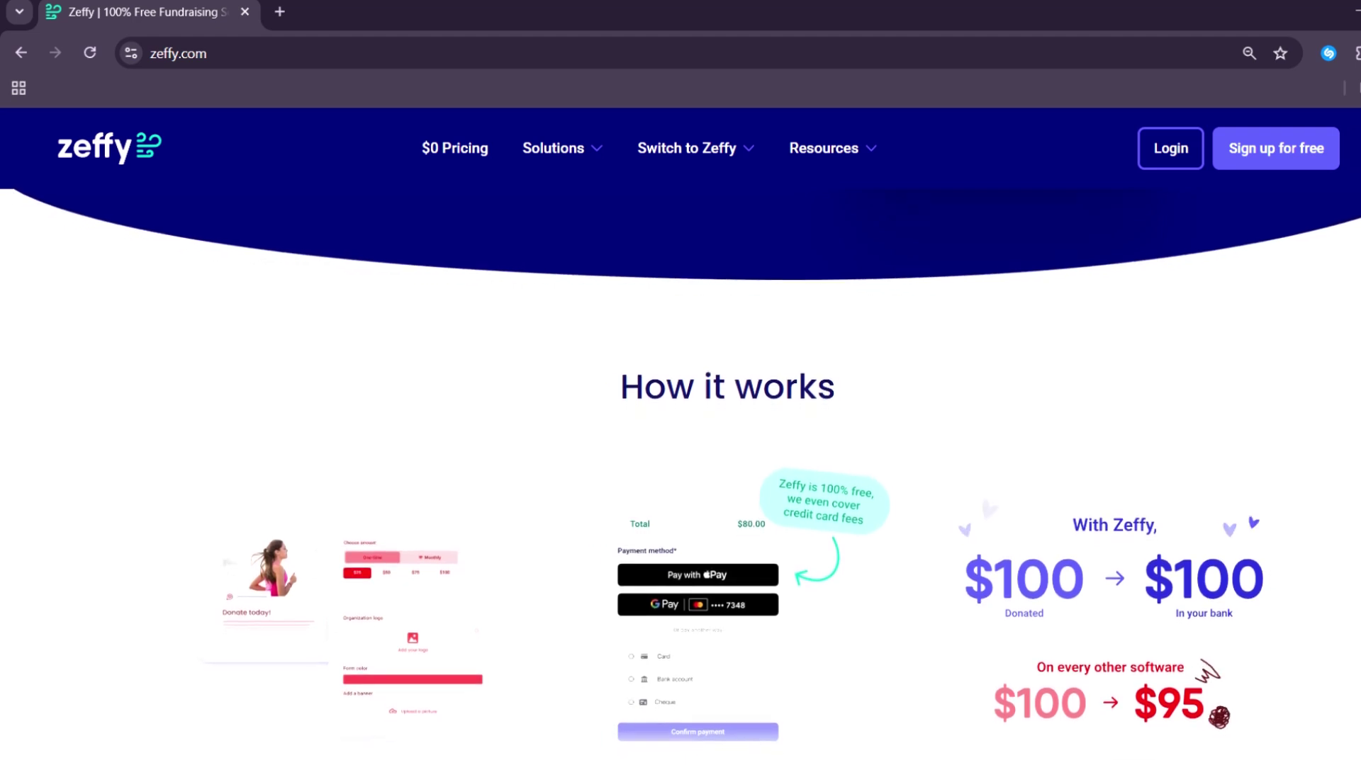
{"action": "scroll", "coordinate": [680, 460], "scroll_direction": "down", "scroll_amount": 1}
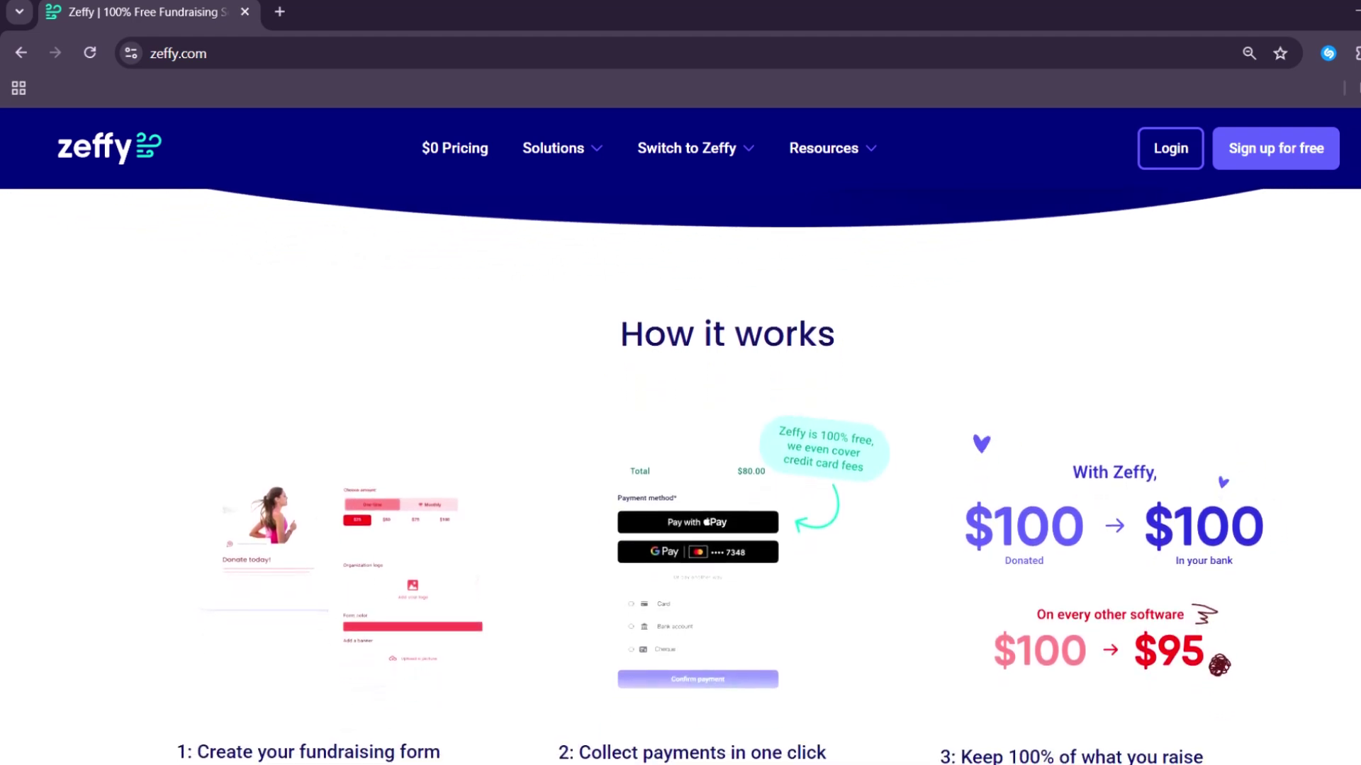
{"action": "scroll", "coordinate": [680, 459], "scroll_direction": "down", "scroll_amount": 1}
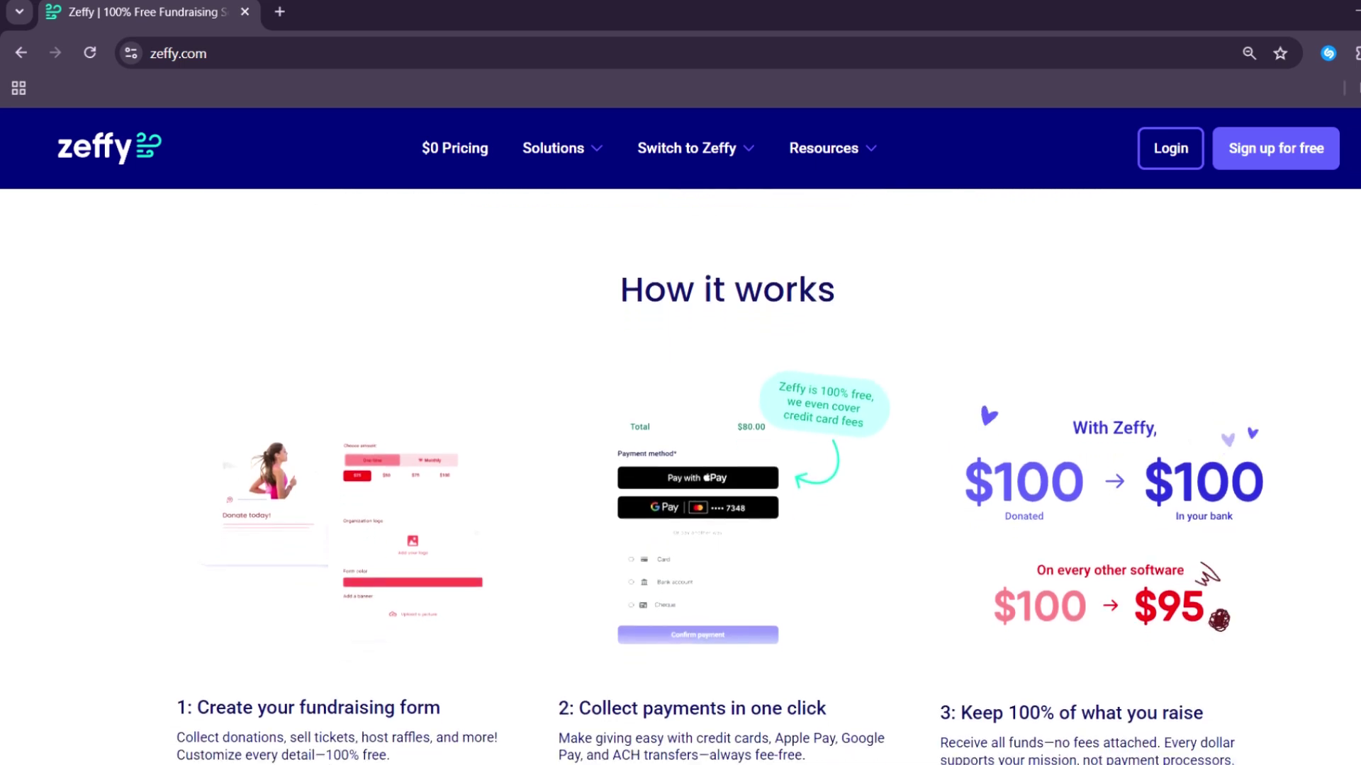
{"action": "scroll", "coordinate": [680, 461], "scroll_direction": "down", "scroll_amount": 1}
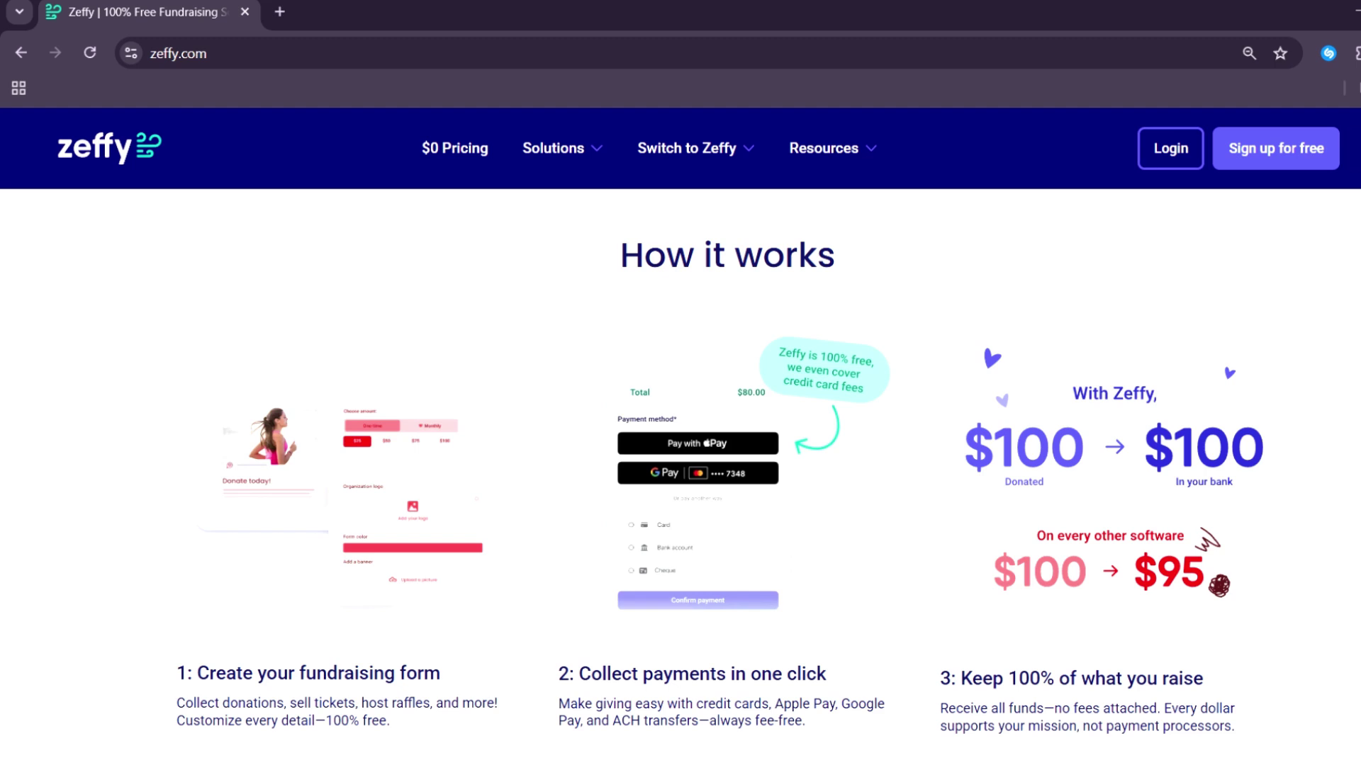
{"action": "scroll", "coordinate": [681, 460], "scroll_direction": "down", "scroll_amount": 1}
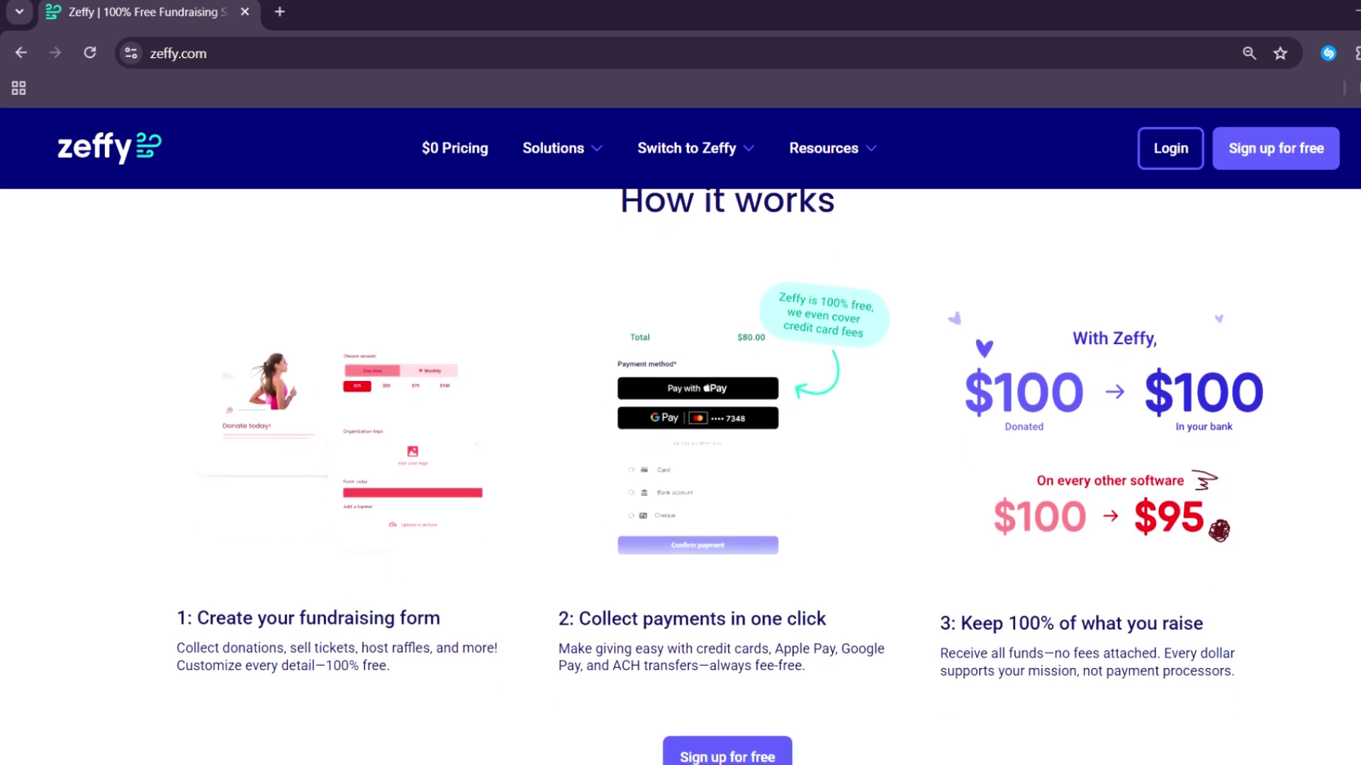
{"action": "scroll", "coordinate": [680, 460], "scroll_direction": "down", "scroll_amount": 1}
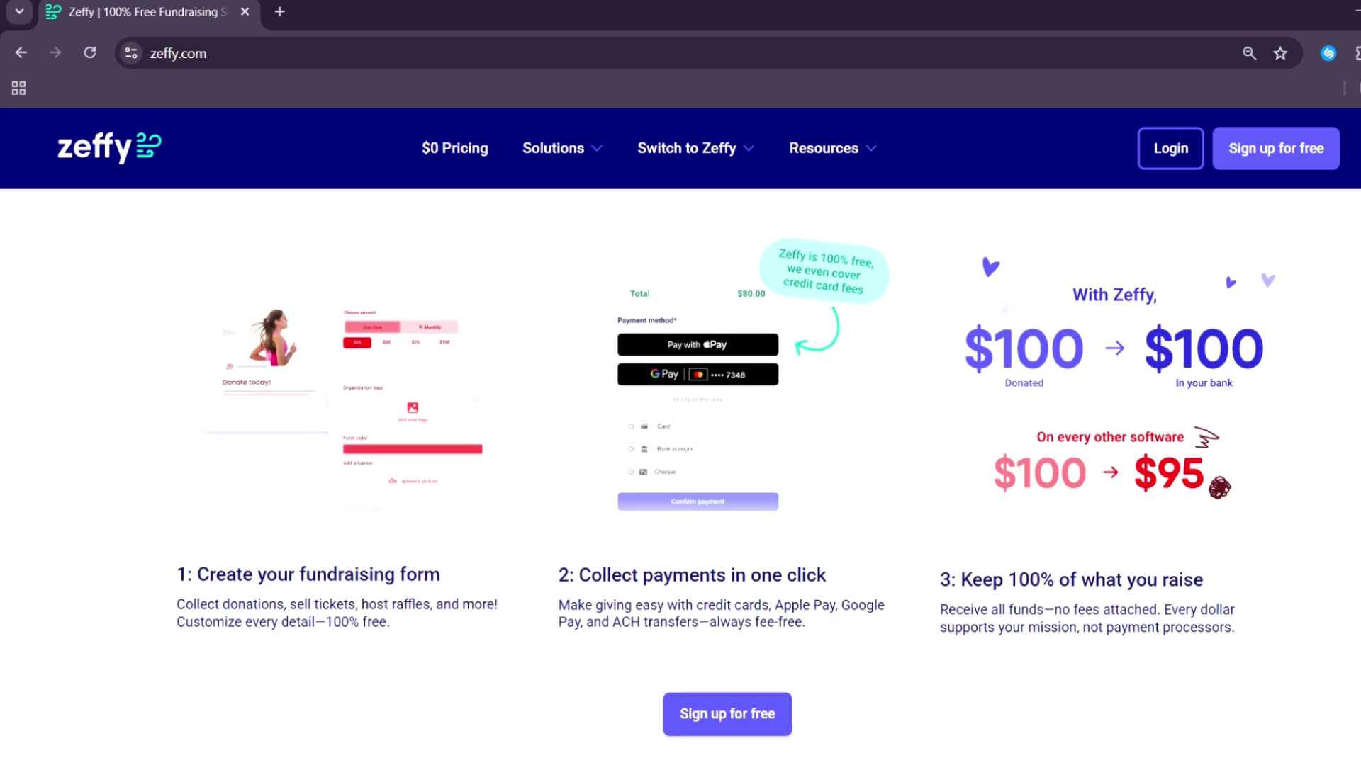
{"action": "scroll", "coordinate": [681, 461], "scroll_direction": "down", "scroll_amount": 1}
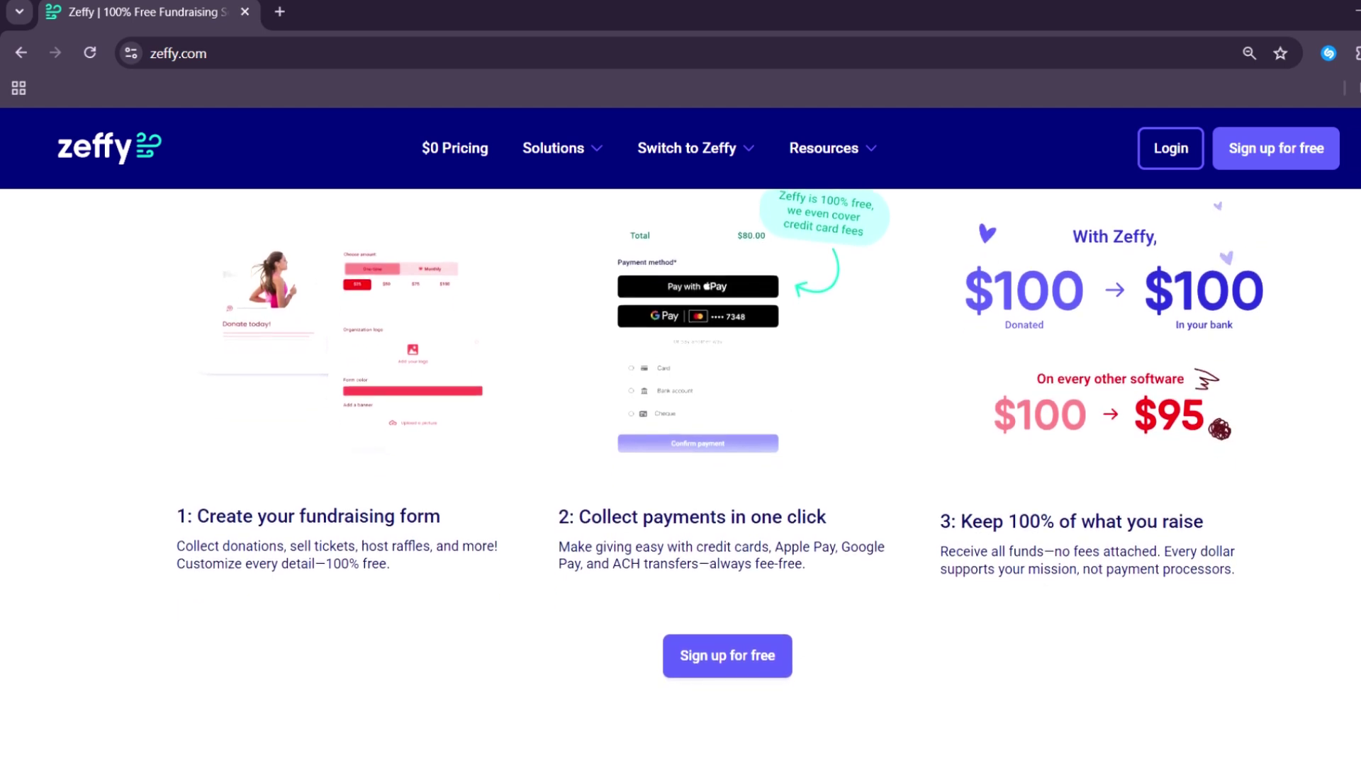
{"action": "scroll", "coordinate": [680, 461], "scroll_direction": "down", "scroll_amount": 1}
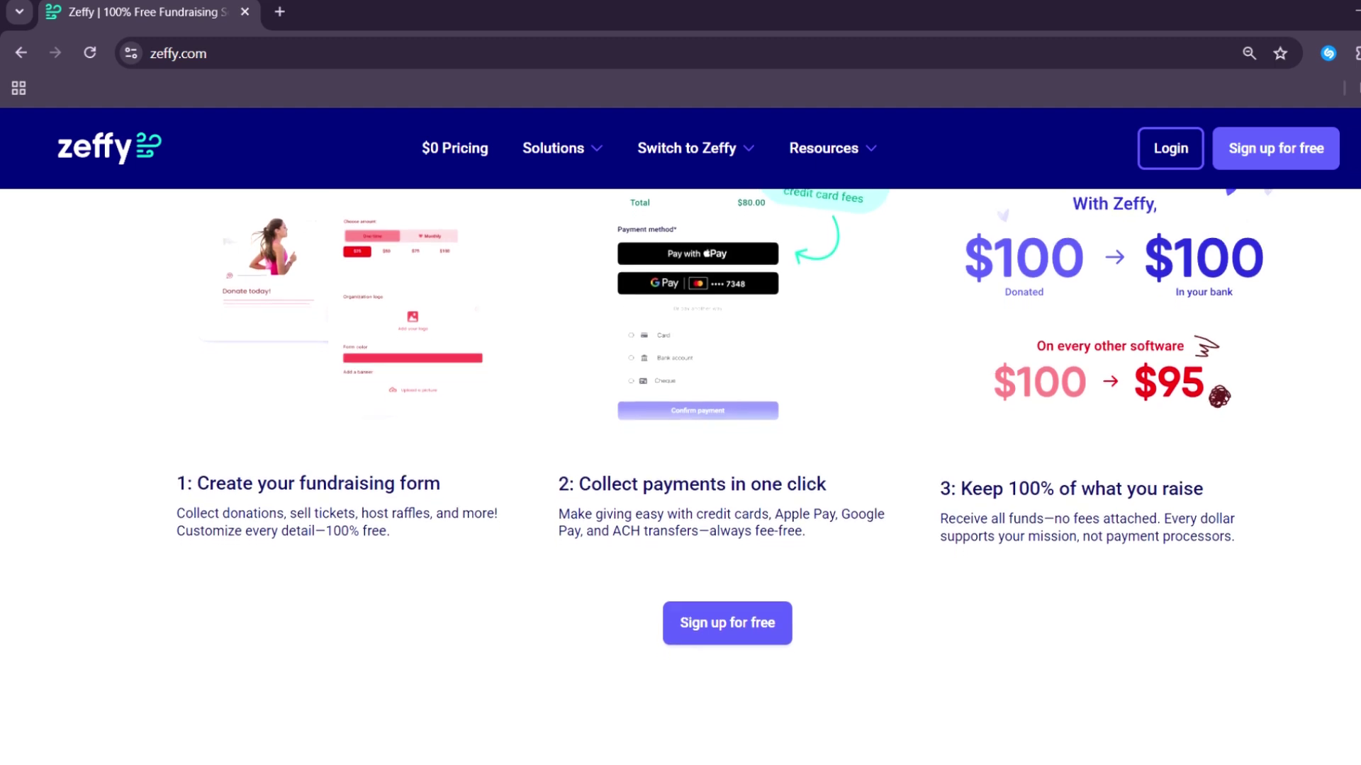
{"action": "scroll", "coordinate": [680, 460], "scroll_direction": "down", "scroll_amount": 1}
{"action": "scroll", "coordinate": [681, 460], "scroll_direction": "down", "scroll_amount": 2}
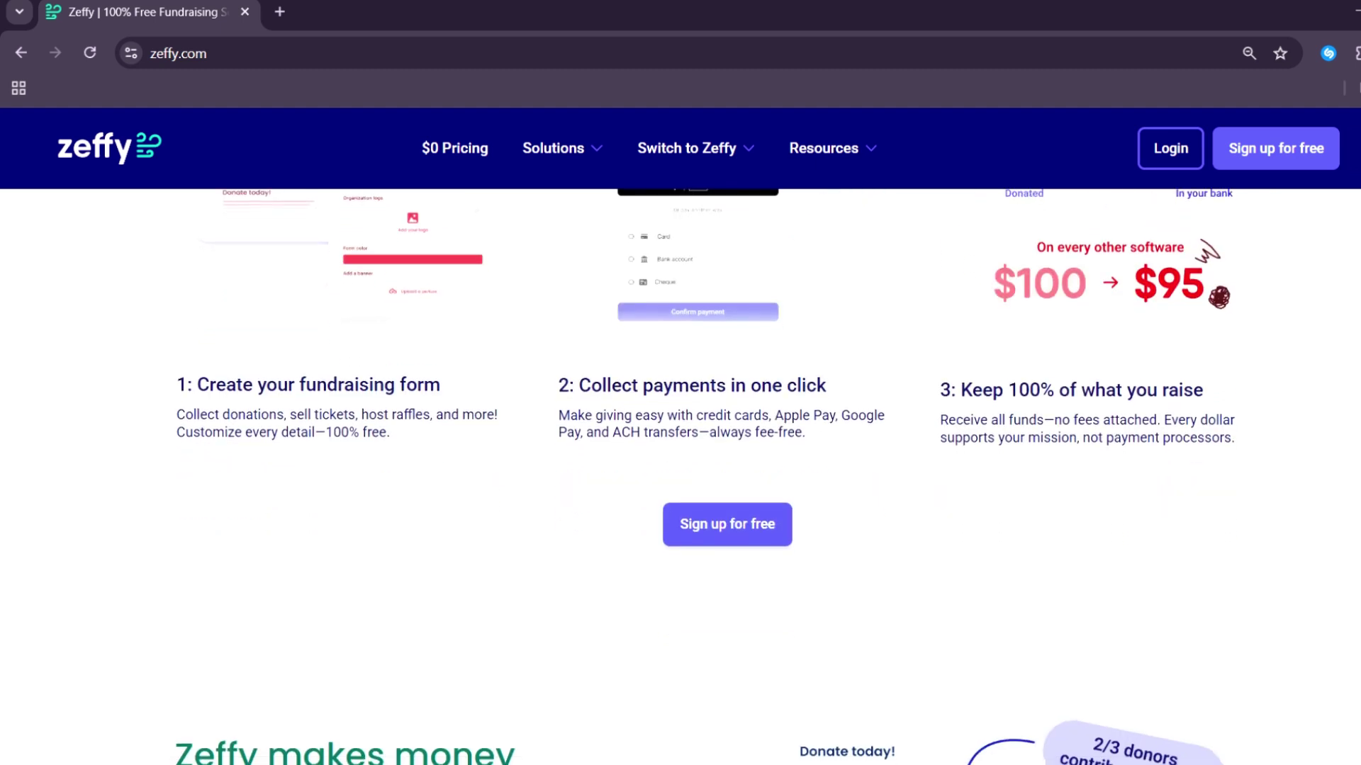
Scroll past the FAQ to the 'Trusted by over 50,000 nonprofit organizations' logo carousel
{"action": "scroll", "coordinate": [681, 459], "scroll_direction": "down", "scroll_amount": 1}
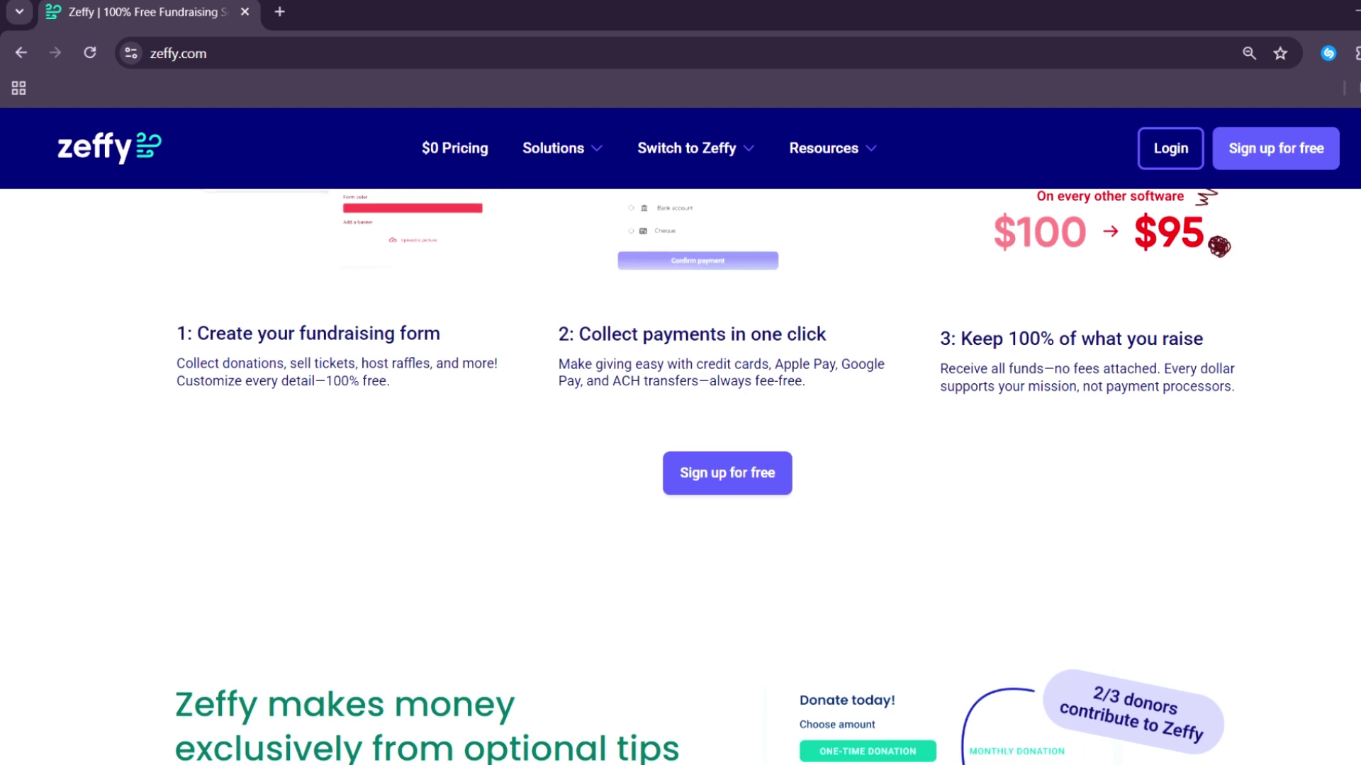
{"action": "scroll", "coordinate": [680, 461], "scroll_direction": "down", "scroll_amount": 1}
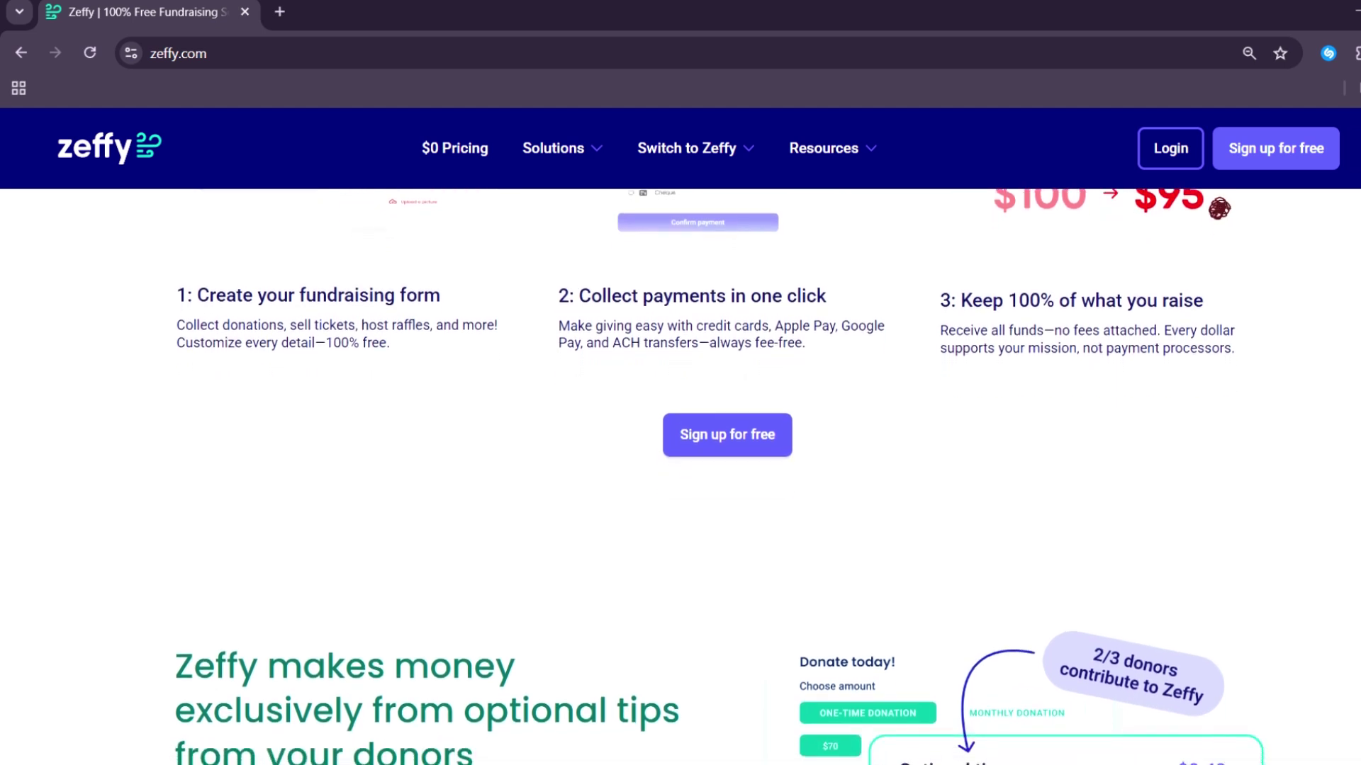
{"action": "scroll", "coordinate": [681, 460], "scroll_direction": "down", "scroll_amount": 1}
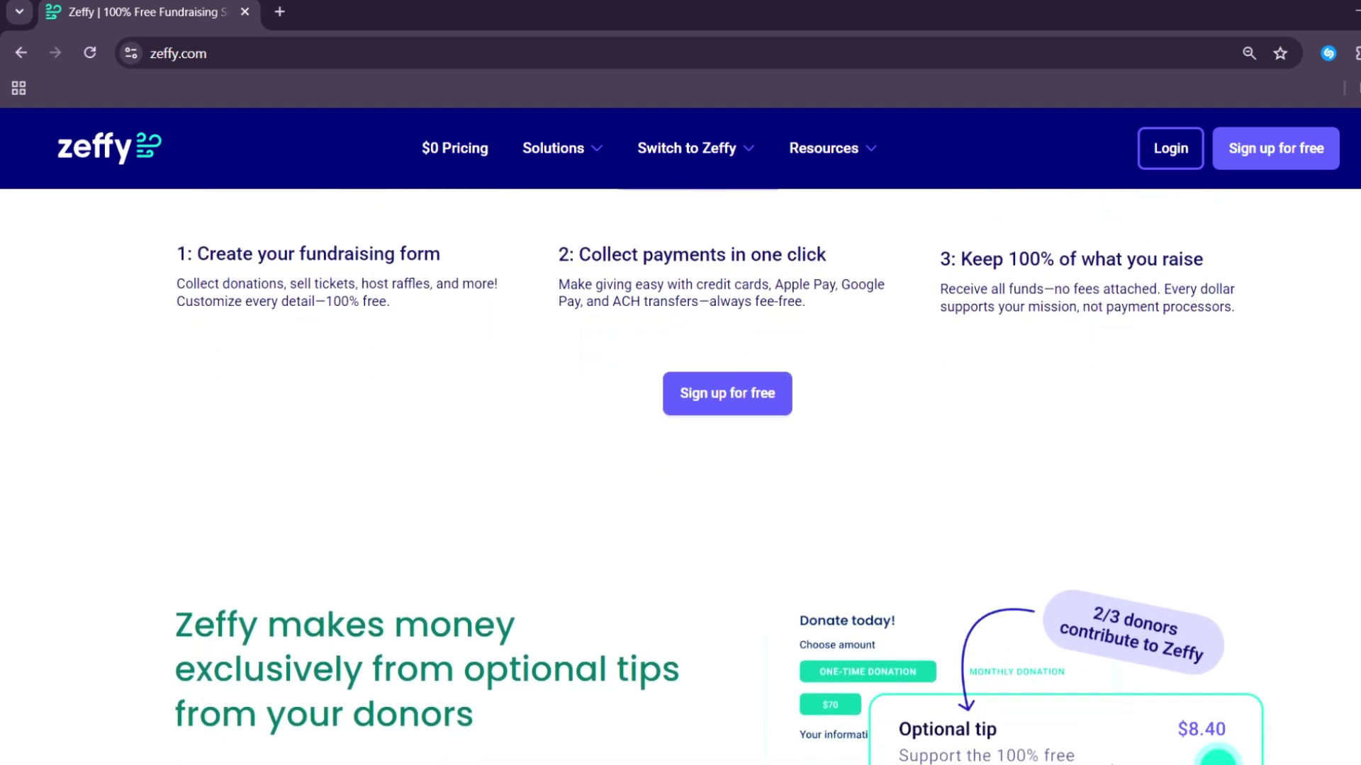
{"action": "scroll", "coordinate": [681, 460], "scroll_direction": "down", "scroll_amount": 1}
{"action": "scroll", "coordinate": [680, 461], "scroll_direction": "down", "scroll_amount": 1}
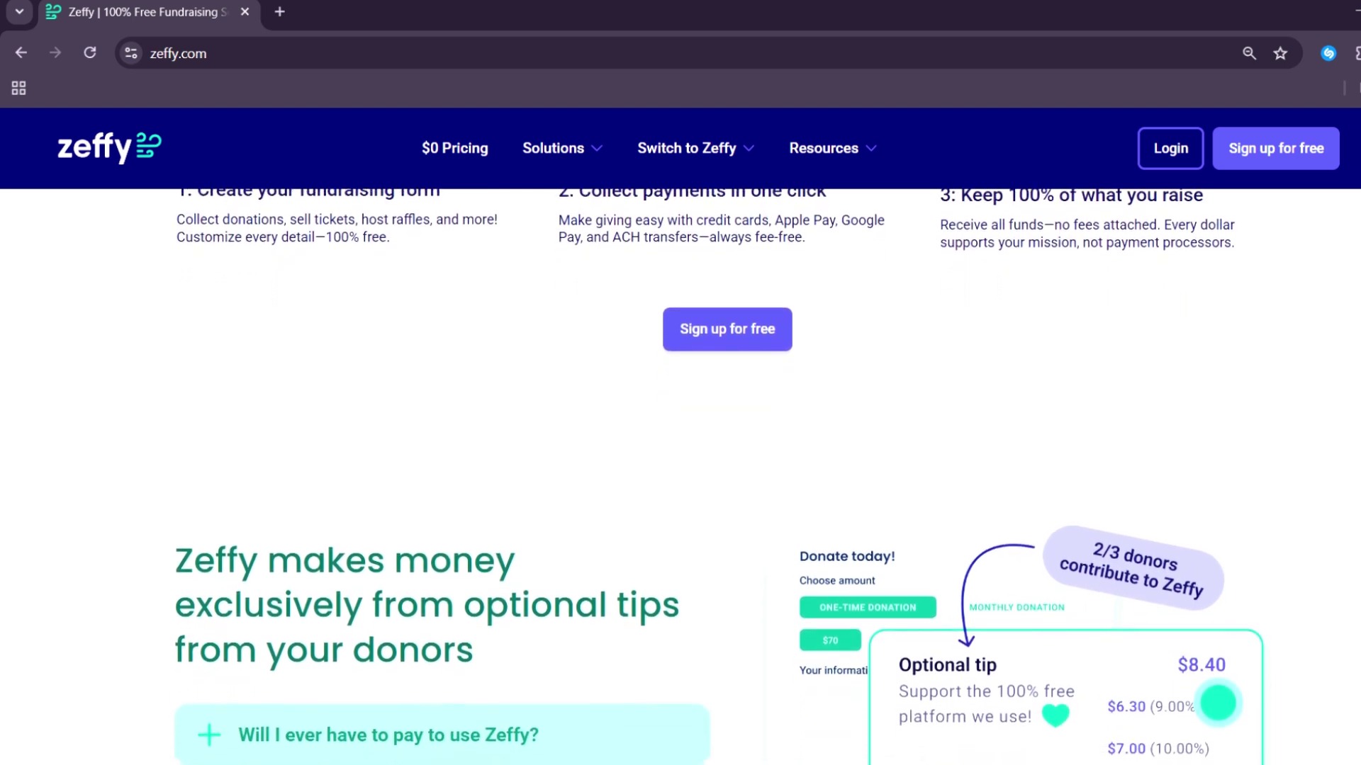
{"action": "scroll", "coordinate": [681, 459], "scroll_direction": "down", "scroll_amount": 1}
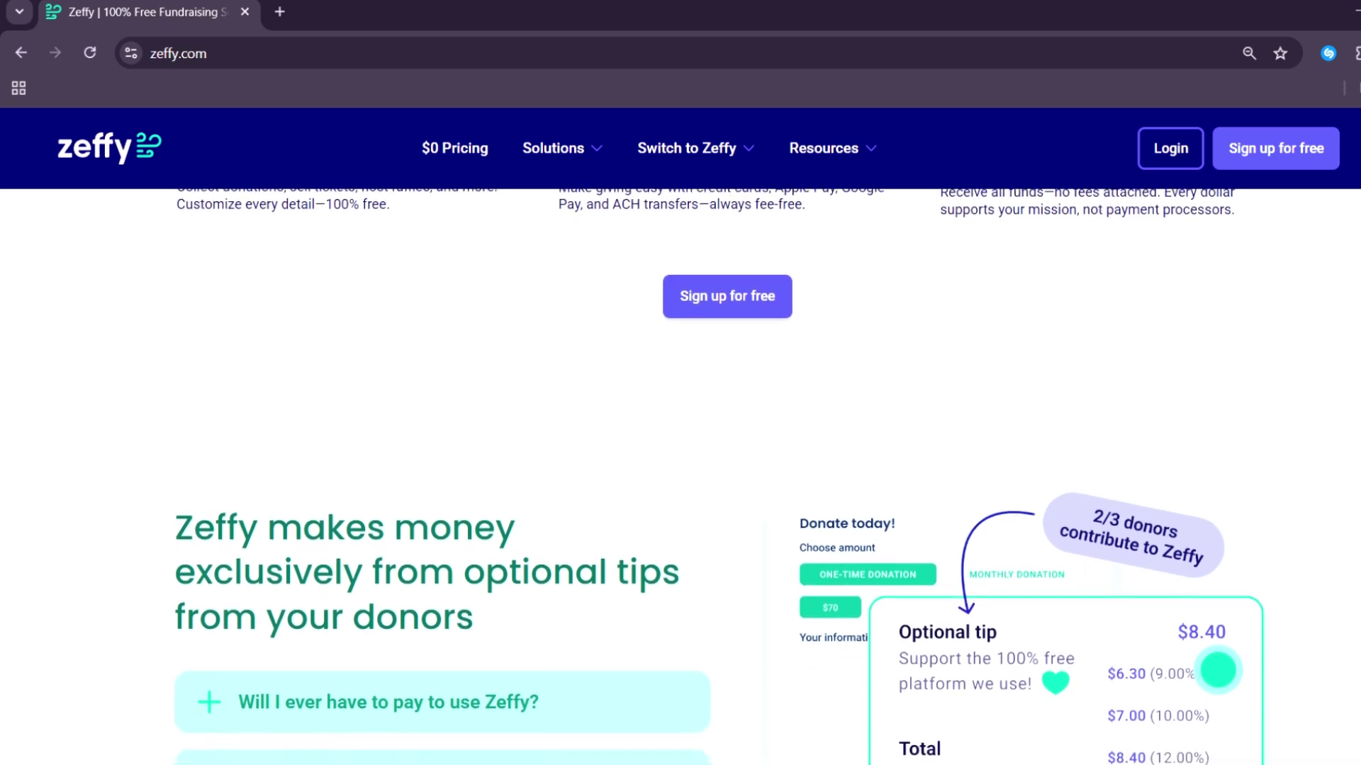
{"action": "scroll", "coordinate": [681, 460], "scroll_direction": "down", "scroll_amount": 1}
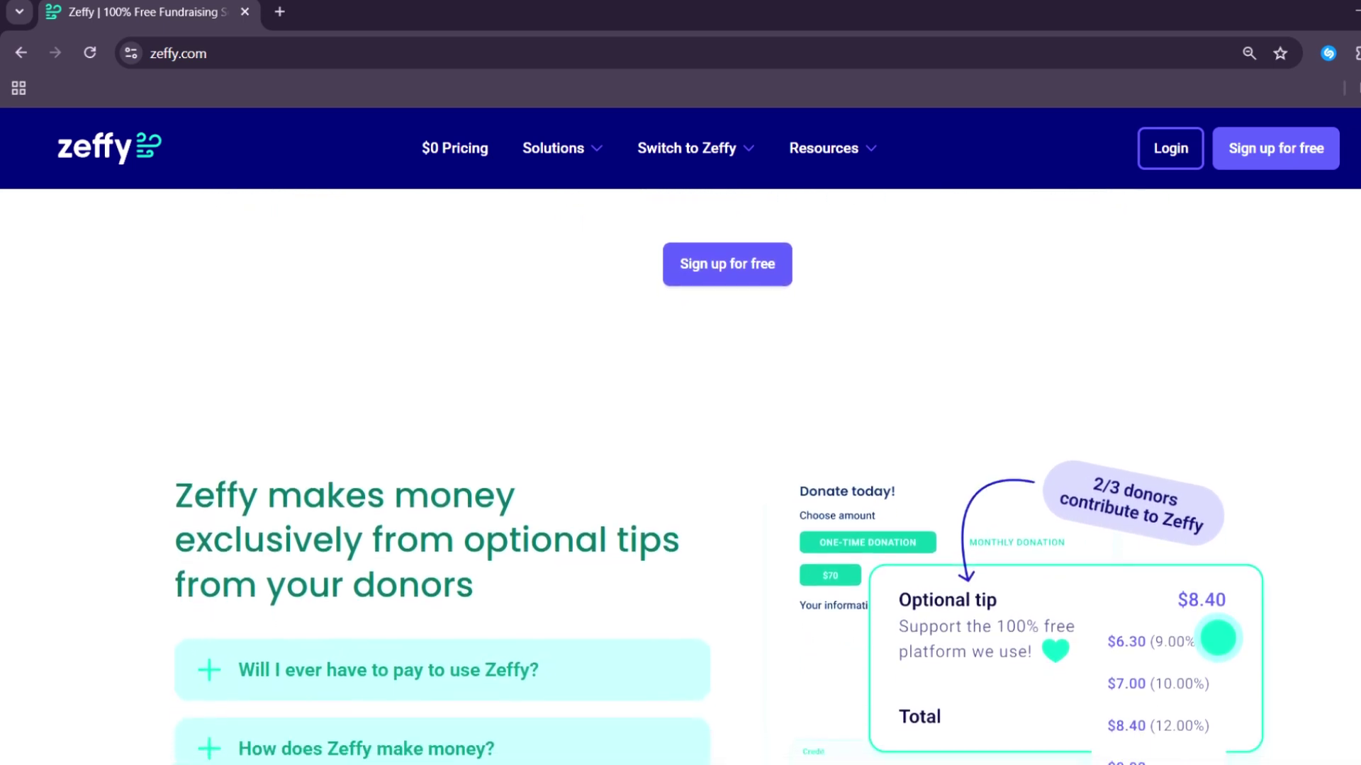
{"action": "scroll", "coordinate": [681, 461], "scroll_direction": "down", "scroll_amount": 1}
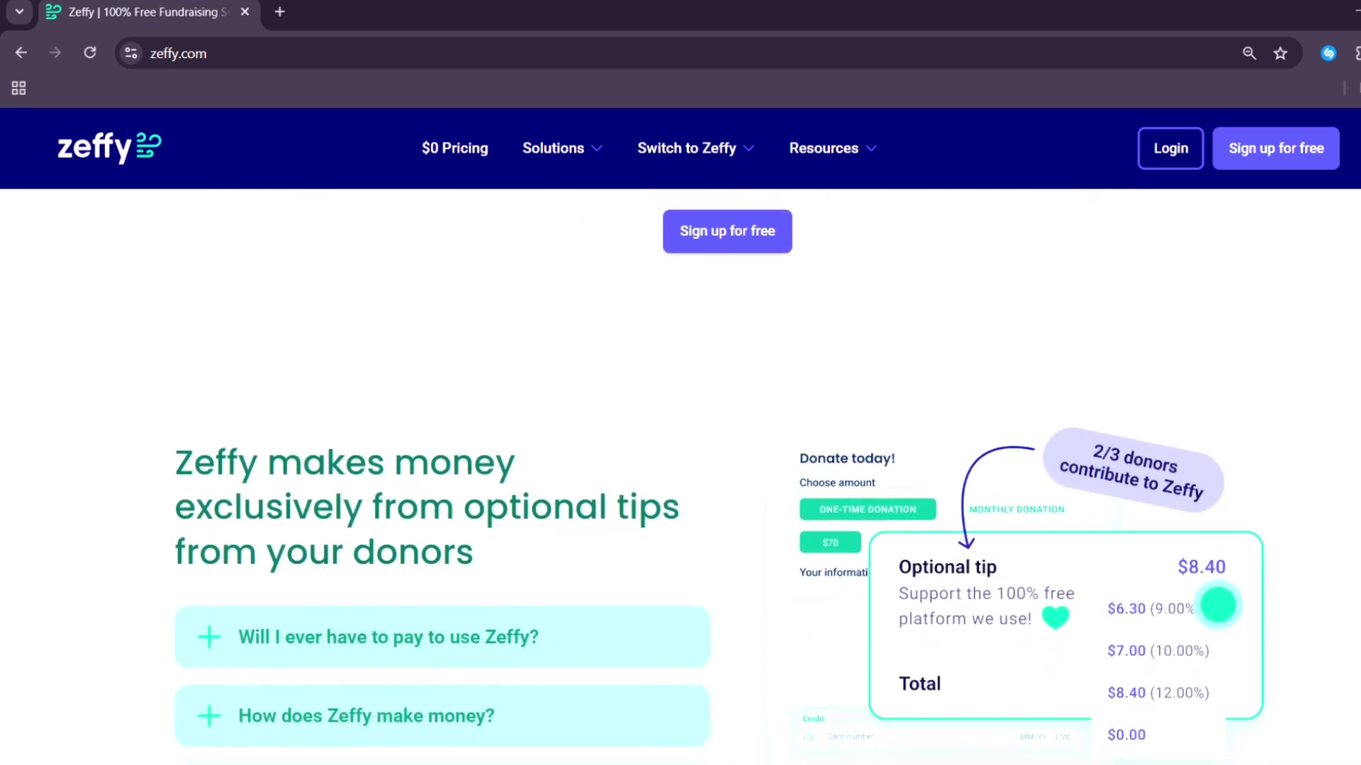
{"action": "scroll", "coordinate": [680, 461], "scroll_direction": "down", "scroll_amount": 1}
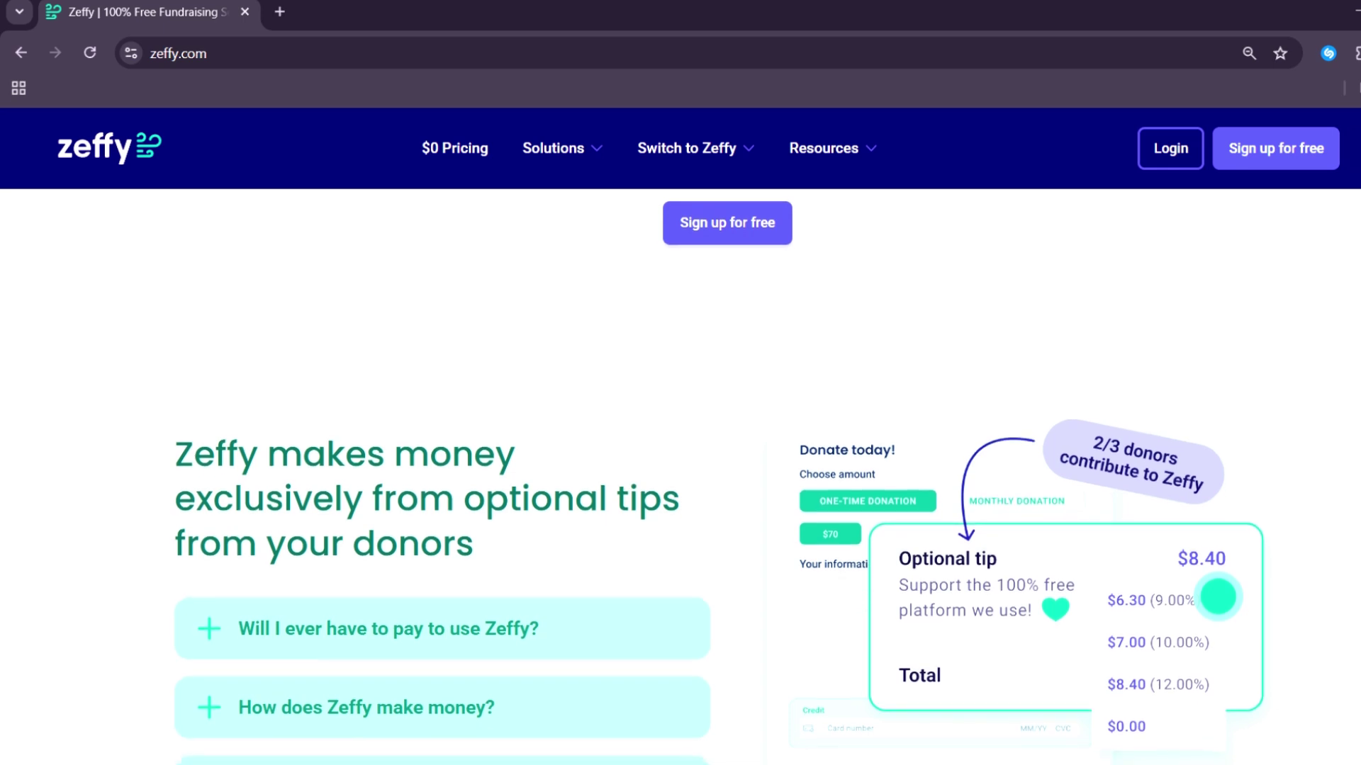
{"action": "scroll", "coordinate": [681, 461], "scroll_direction": "down", "scroll_amount": 1}
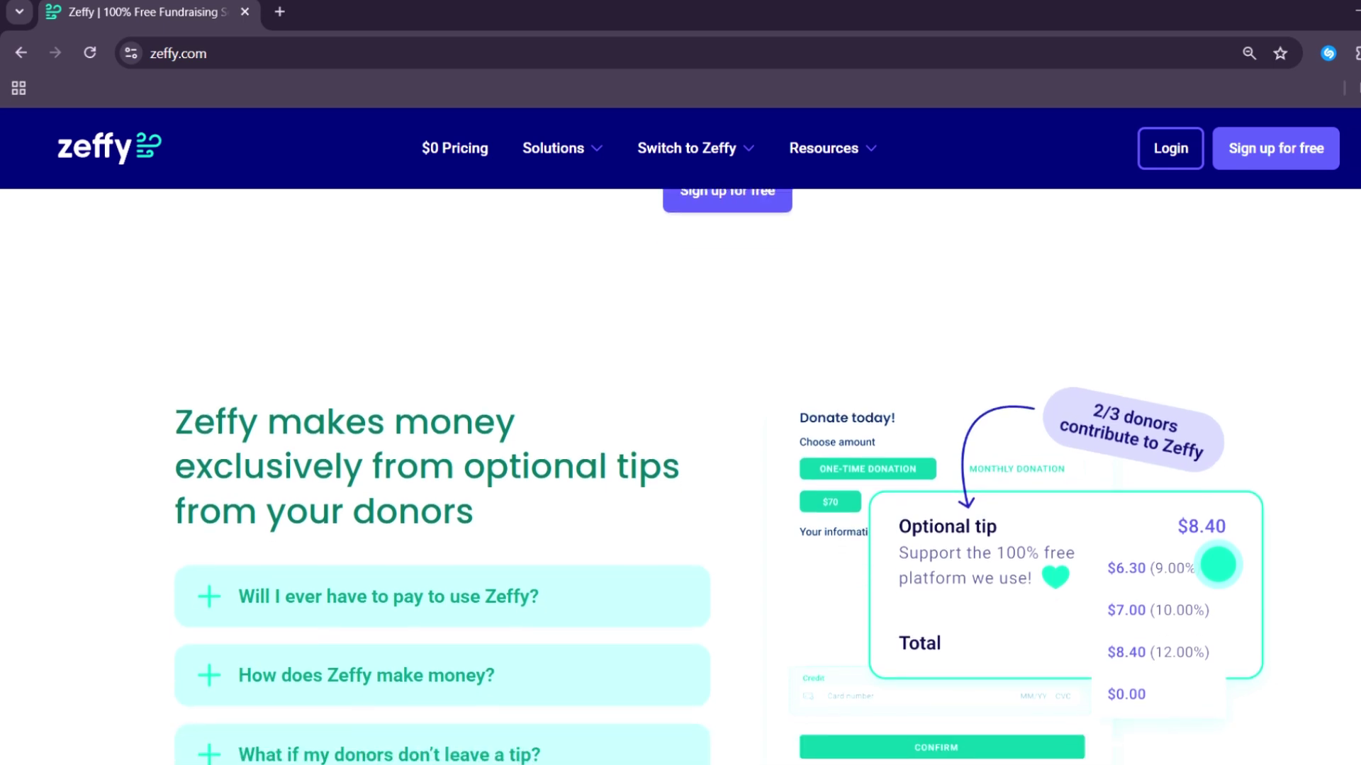
{"action": "scroll", "coordinate": [681, 461], "scroll_direction": "down", "scroll_amount": 2}
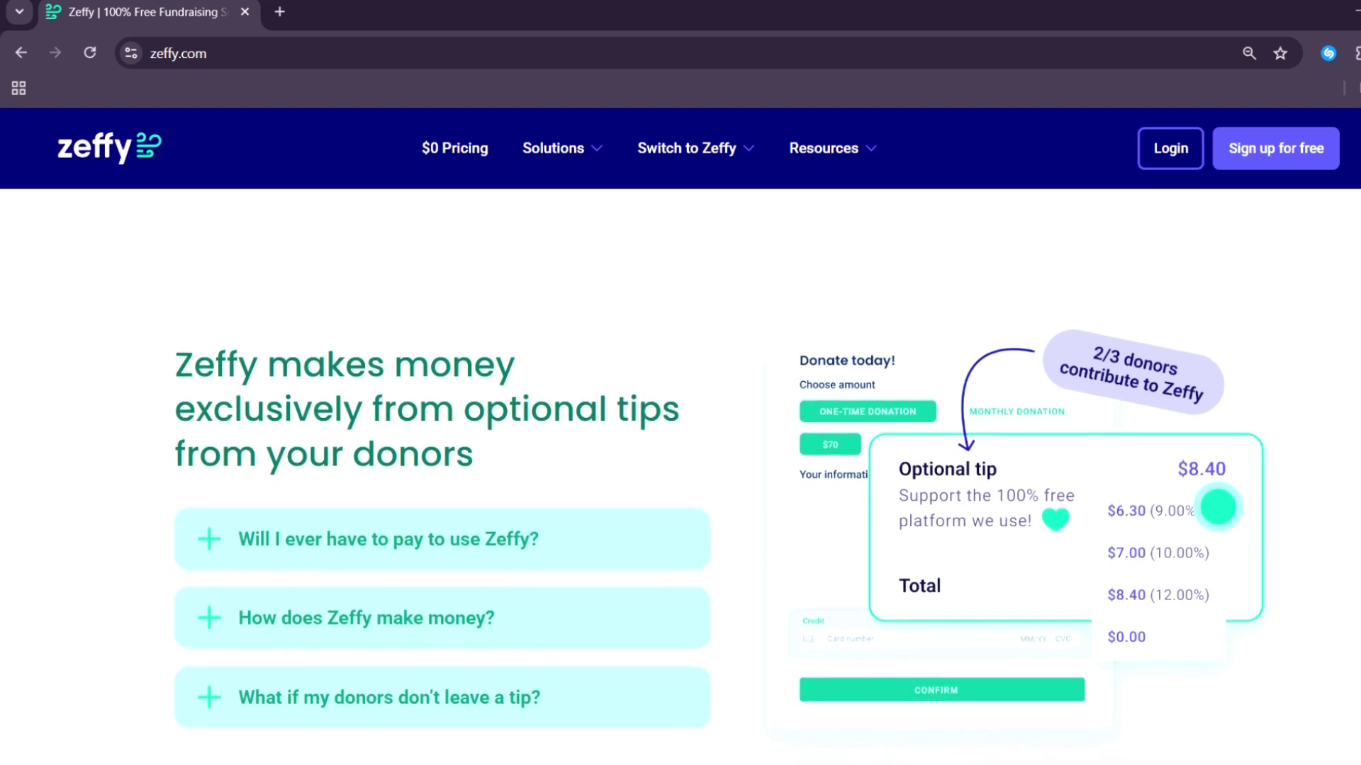
{"action": "scroll", "coordinate": [680, 460], "scroll_direction": "down", "scroll_amount": 1}
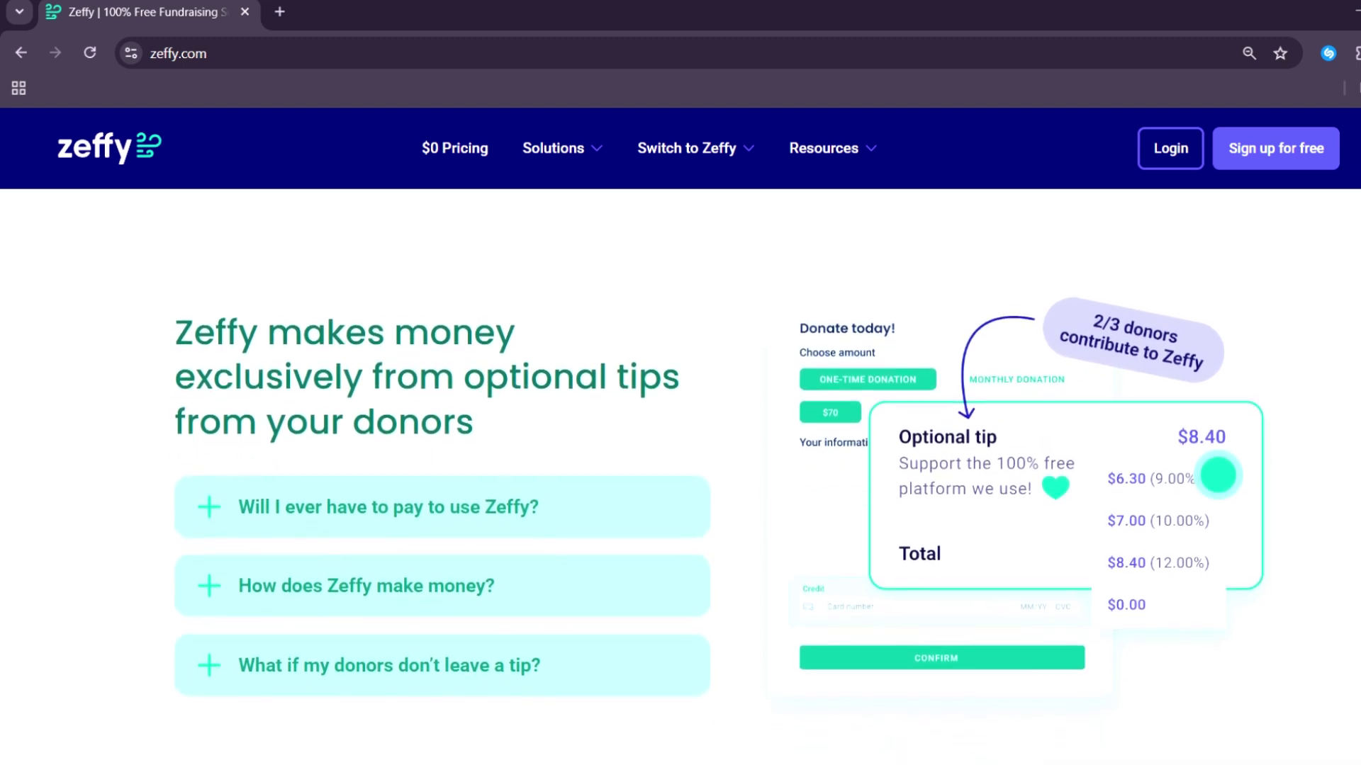
{"action": "scroll", "coordinate": [680, 460], "scroll_direction": "down", "scroll_amount": 1}
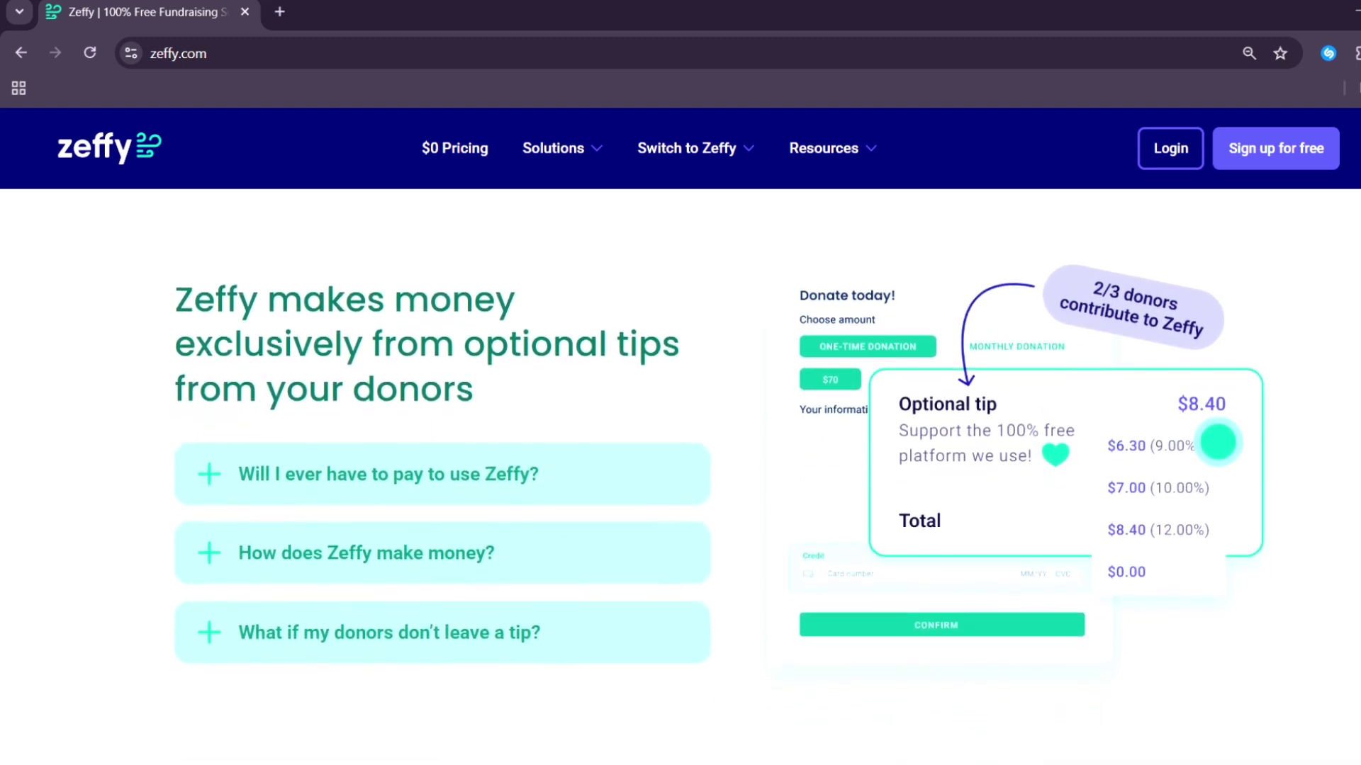
{"action": "scroll", "coordinate": [680, 461], "scroll_direction": "down", "scroll_amount": 1}
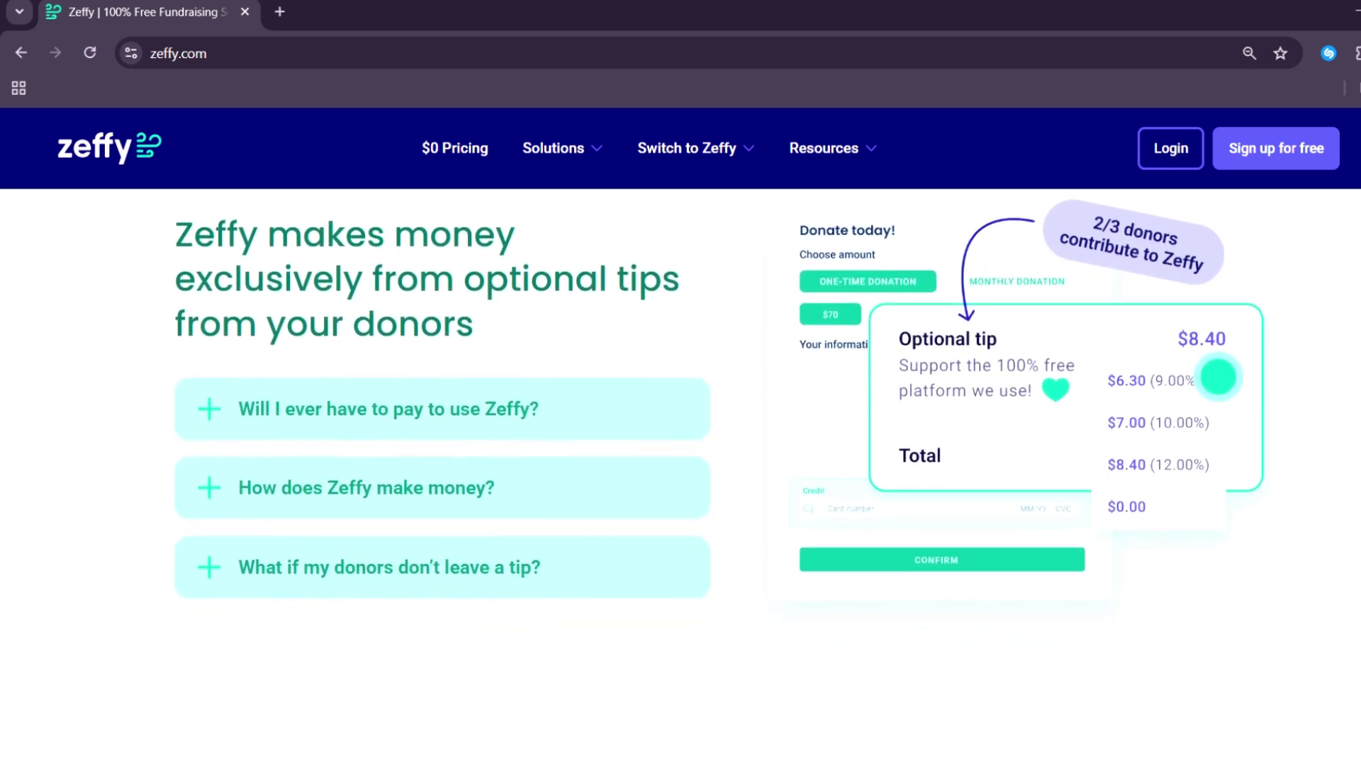
{"action": "scroll", "coordinate": [681, 460], "scroll_direction": "down", "scroll_amount": 1}
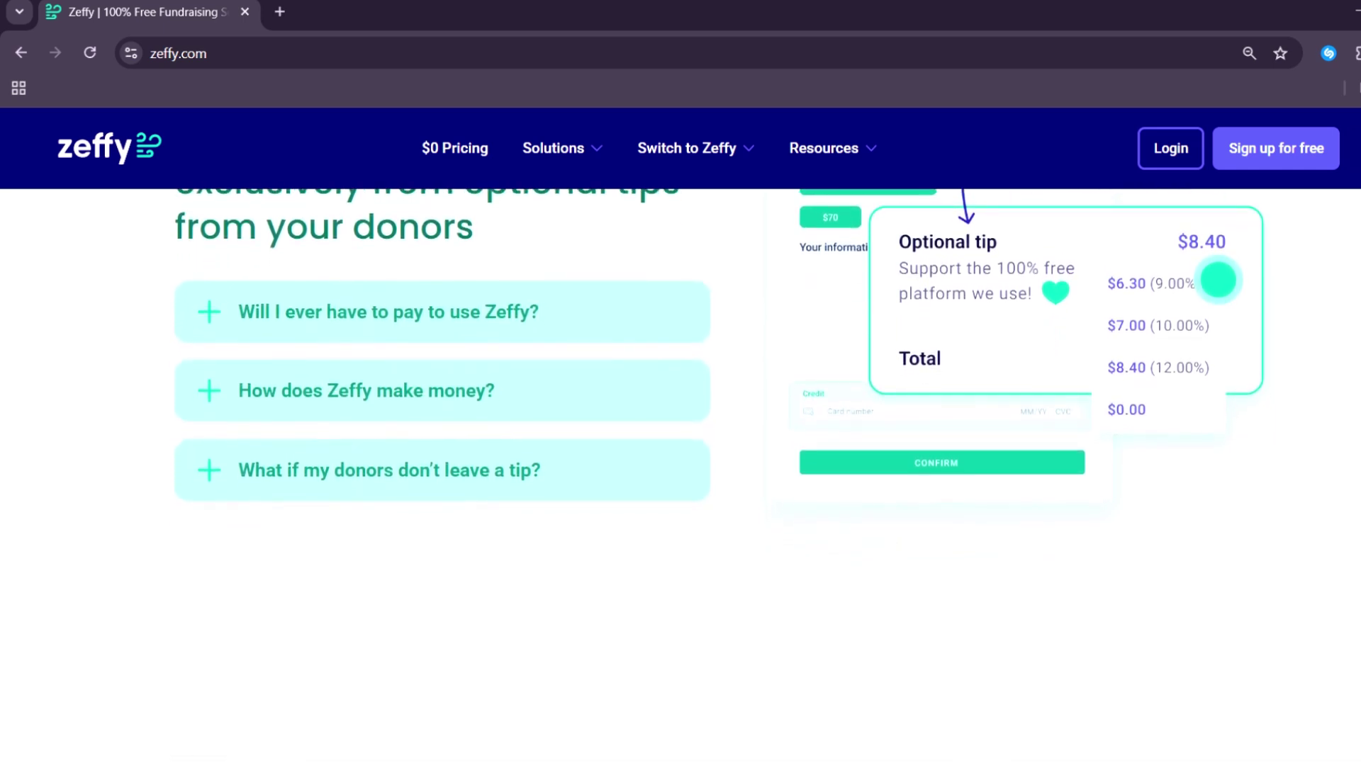
{"action": "scroll", "coordinate": [680, 425], "scroll_direction": "down", "scroll_amount": 1}
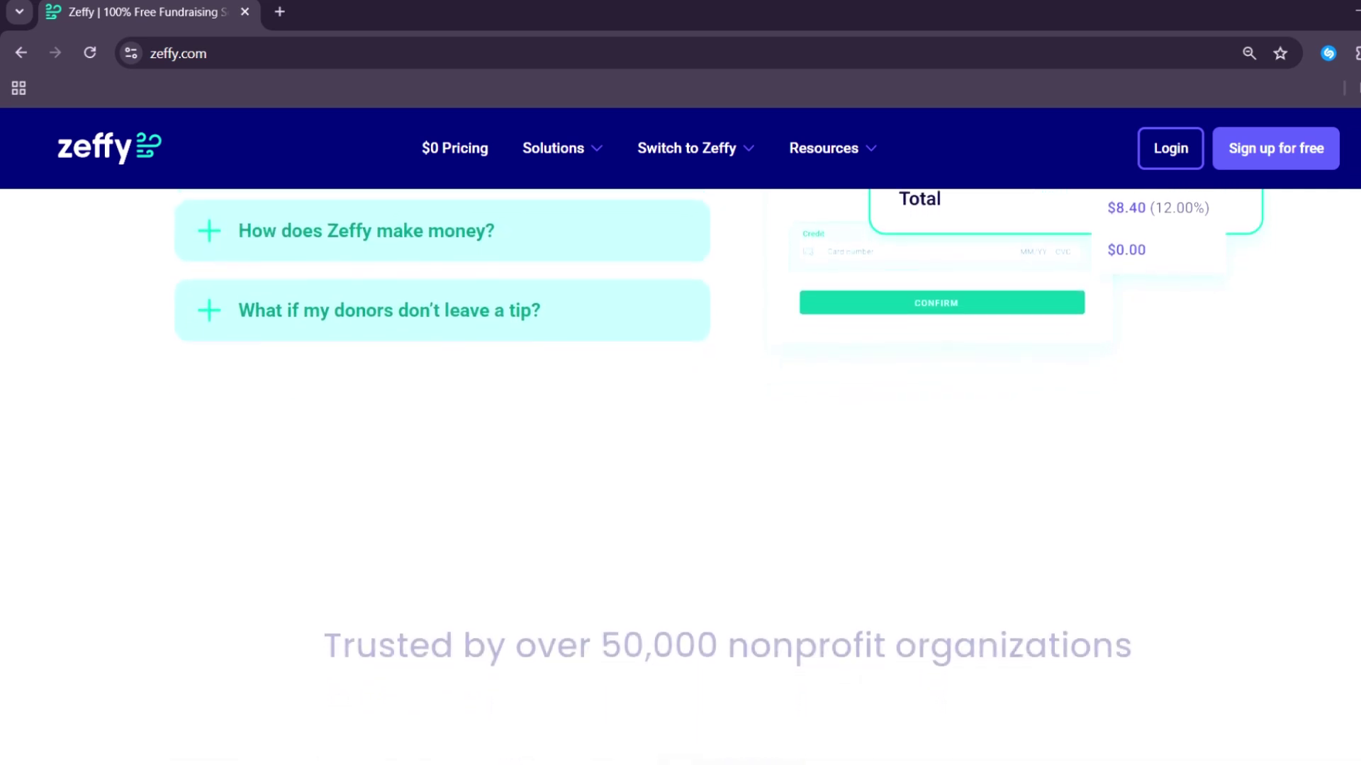
{"action": "scroll", "coordinate": [680, 425], "scroll_direction": "down", "scroll_amount": 2}
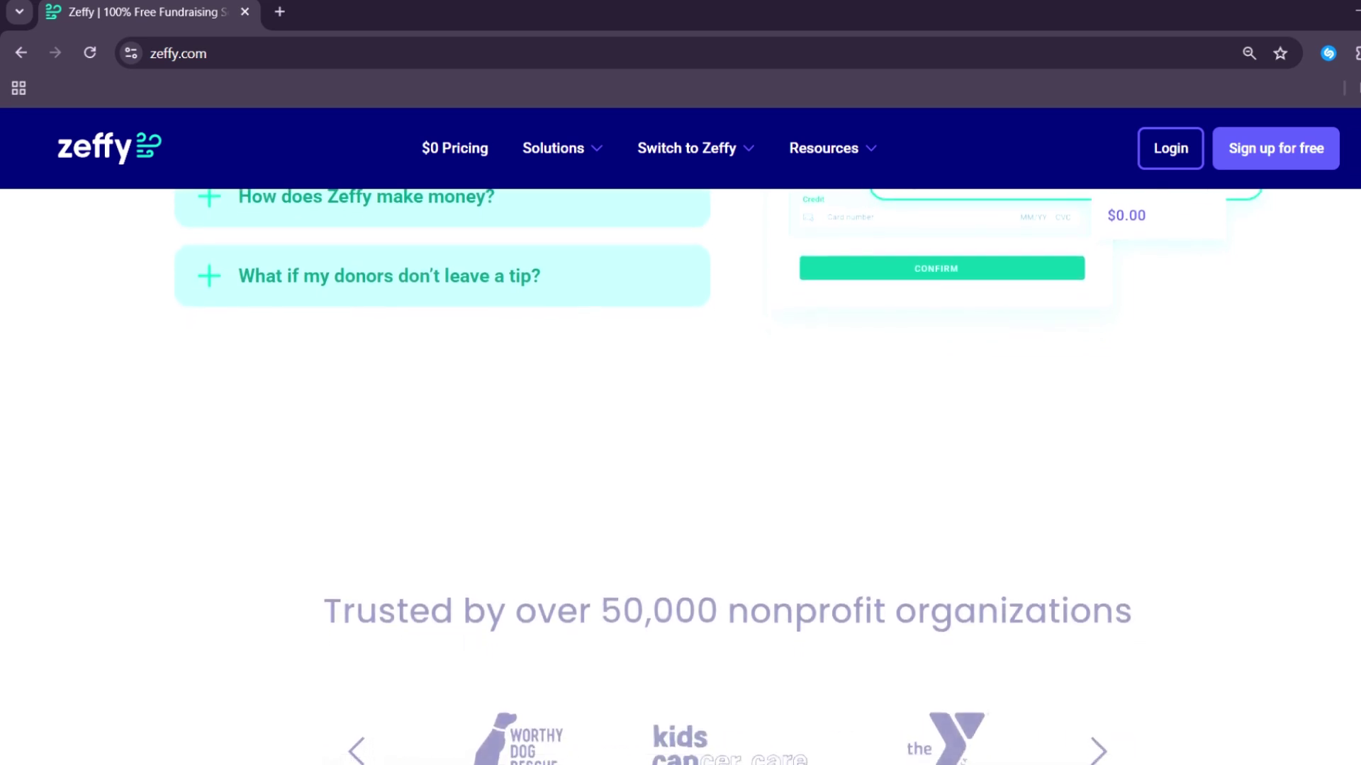
{"action": "scroll", "coordinate": [680, 425], "scroll_direction": "down", "scroll_amount": 1}
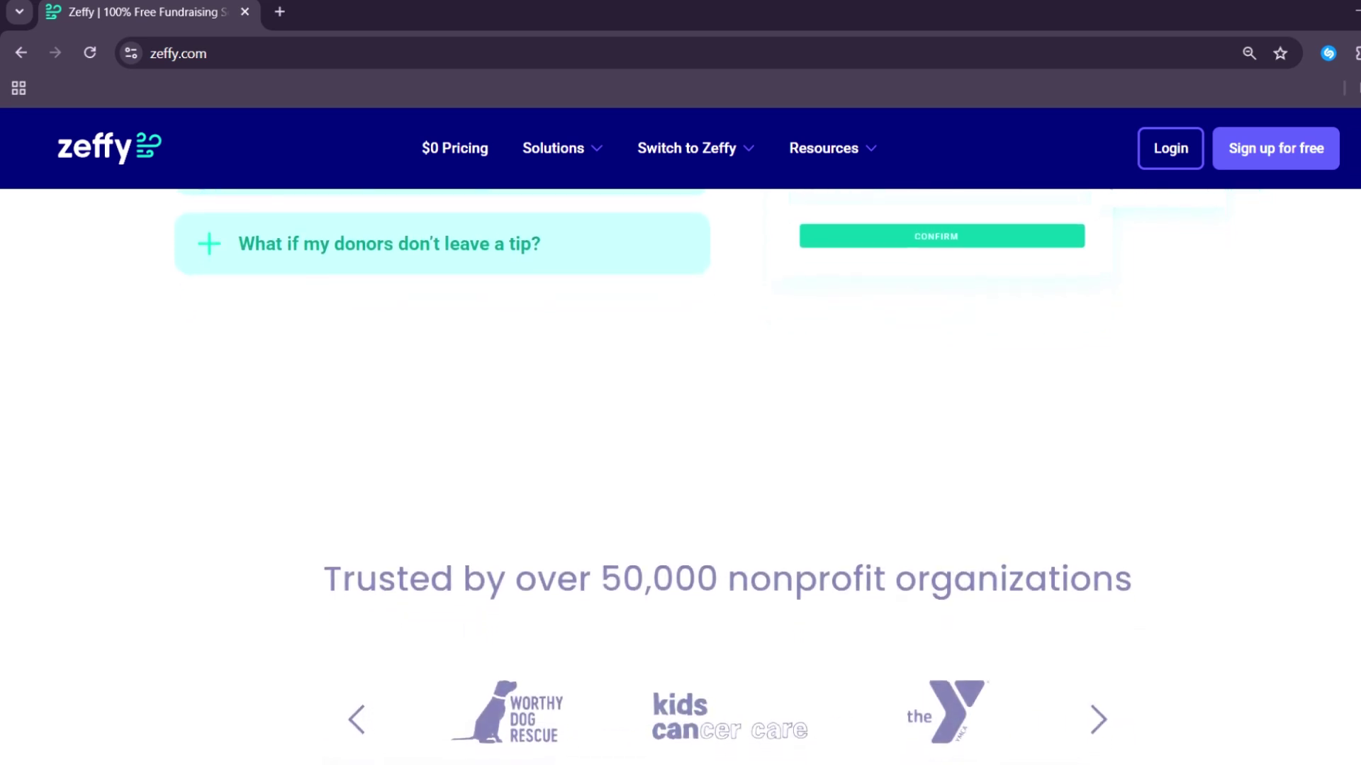
{"action": "scroll", "coordinate": [680, 425], "scroll_direction": "down", "scroll_amount": 1}
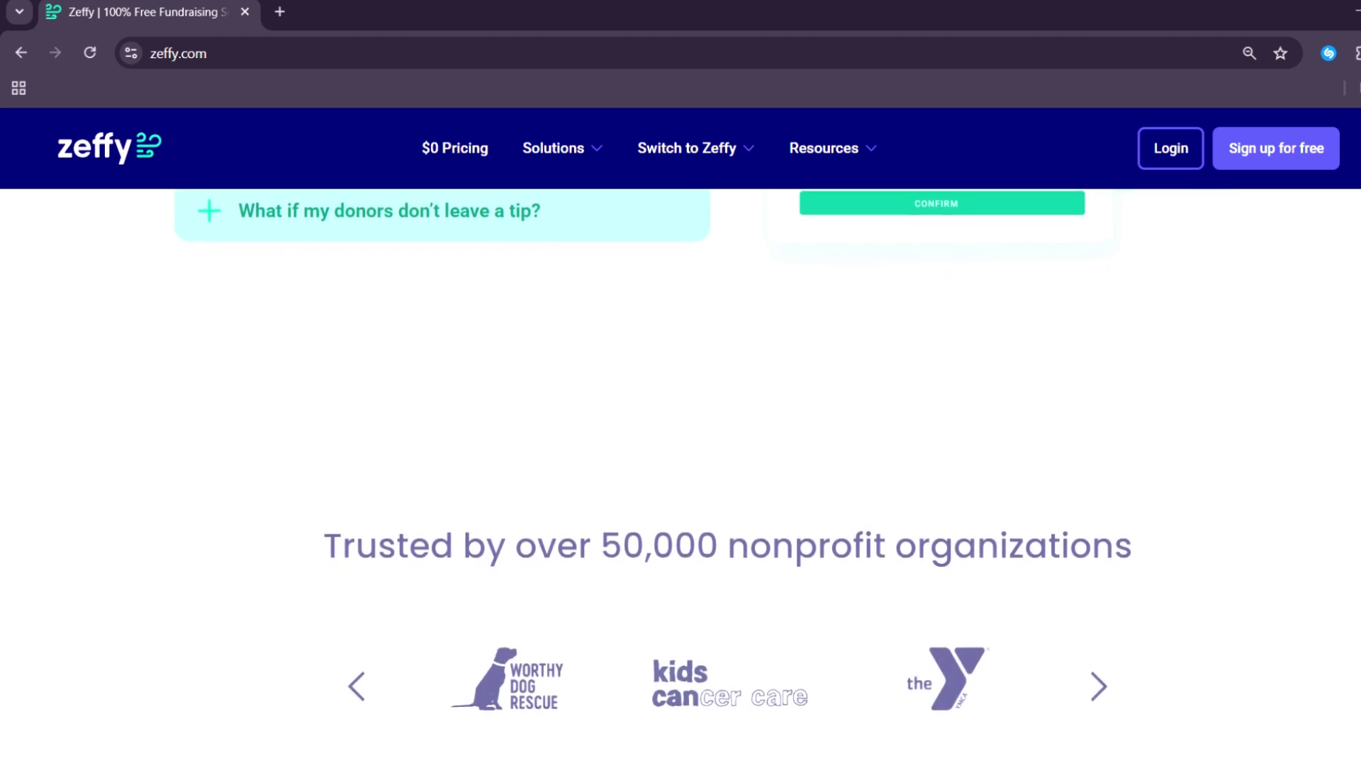
{"action": "scroll", "coordinate": [681, 426], "scroll_direction": "down", "scroll_amount": 1}
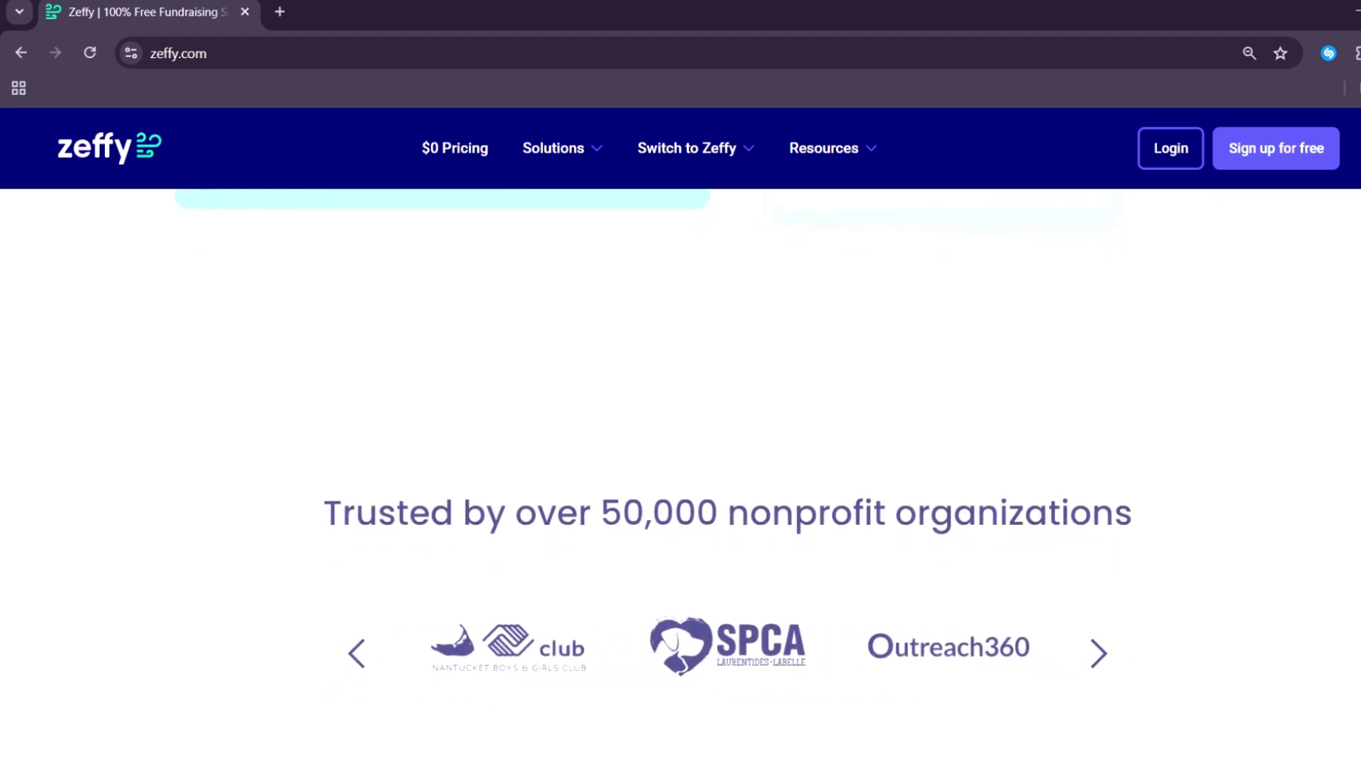
{"action": "scroll", "coordinate": [681, 425], "scroll_direction": "down", "scroll_amount": 1}
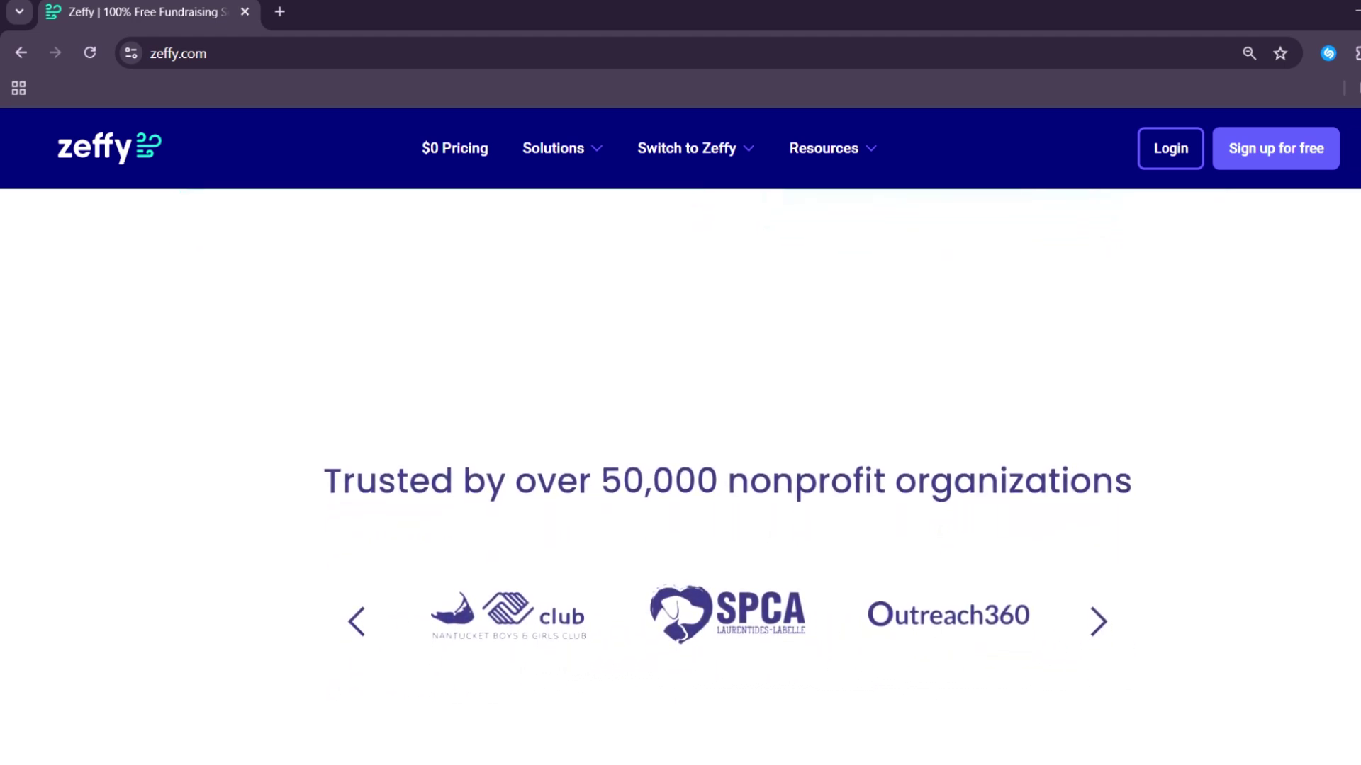
{"action": "scroll", "coordinate": [681, 425], "scroll_direction": "down", "scroll_amount": 1}
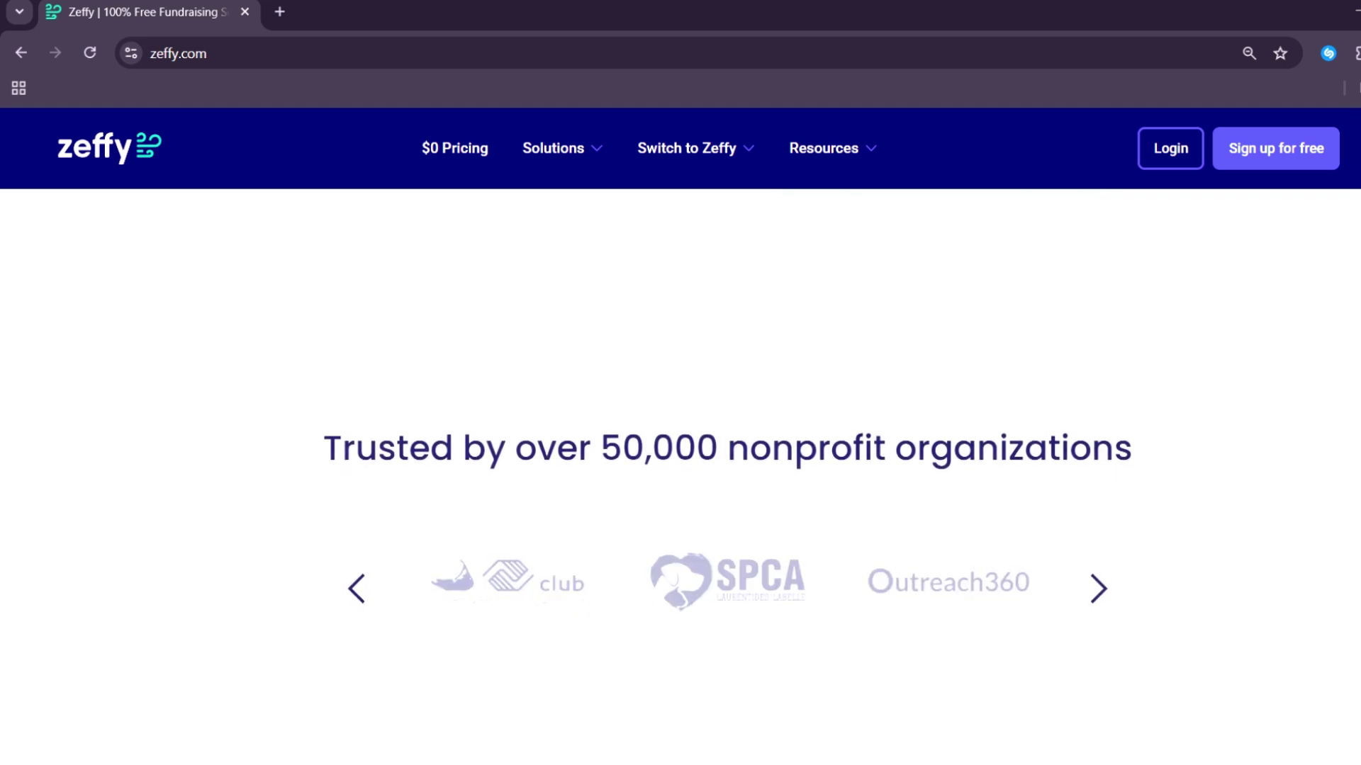
{"action": "scroll", "coordinate": [681, 425], "scroll_direction": "down", "scroll_amount": 1}
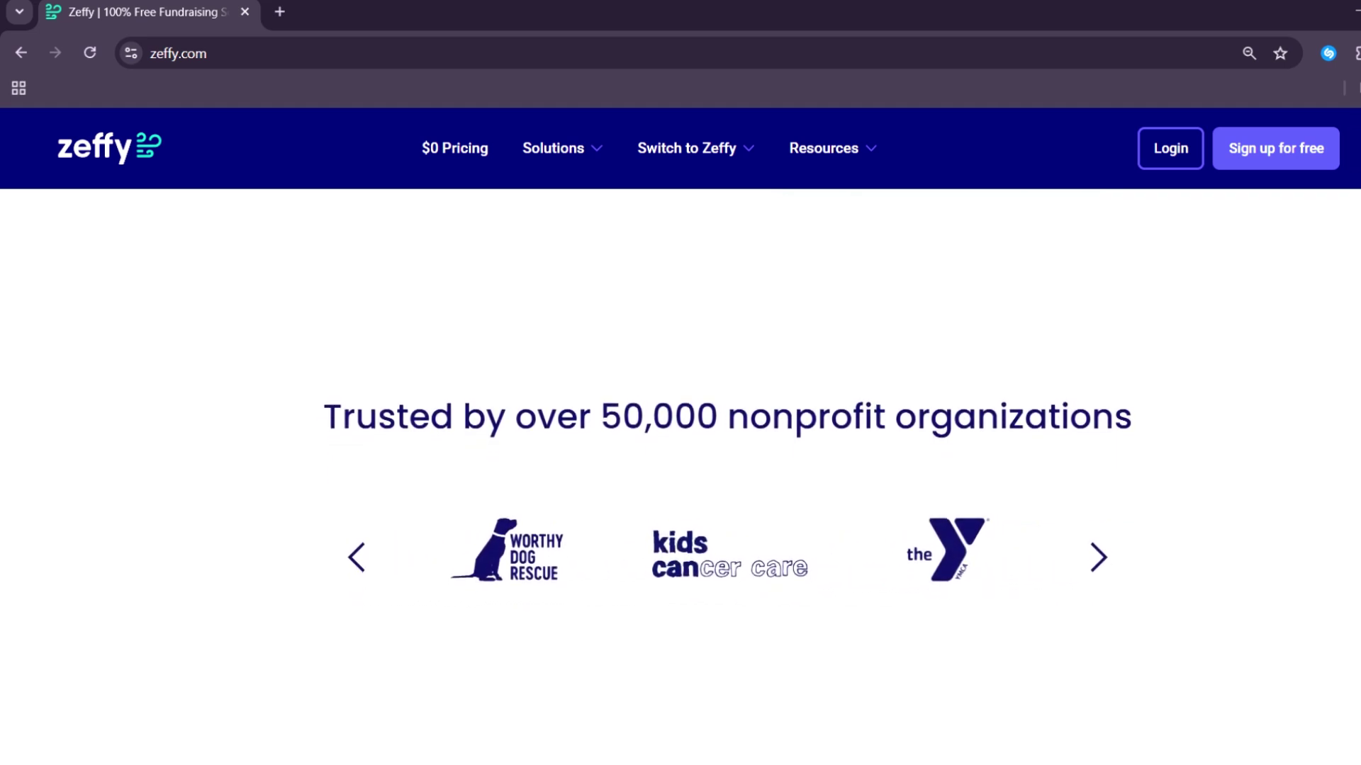
{"action": "scroll", "coordinate": [680, 425], "scroll_direction": "down", "scroll_amount": 1}
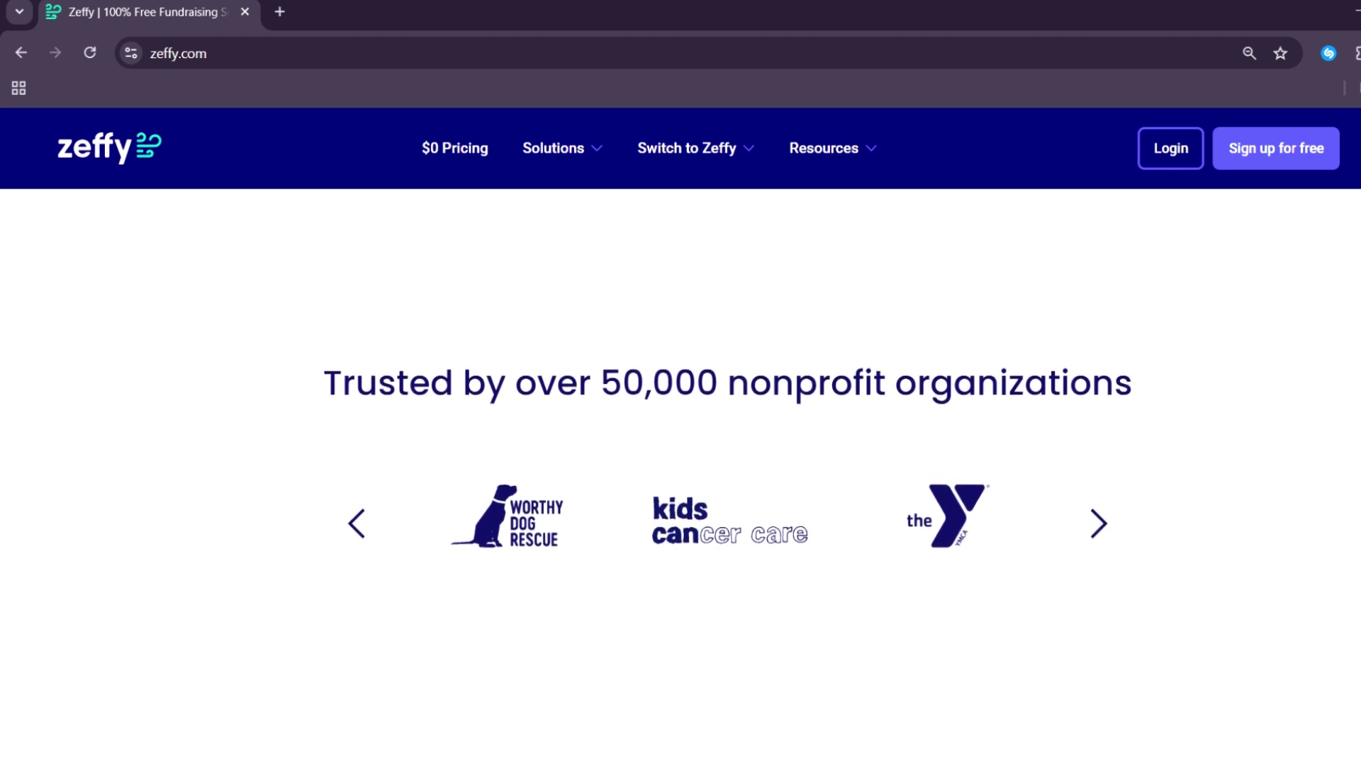
{"action": "scroll", "coordinate": [681, 426], "scroll_direction": "down", "scroll_amount": 1}
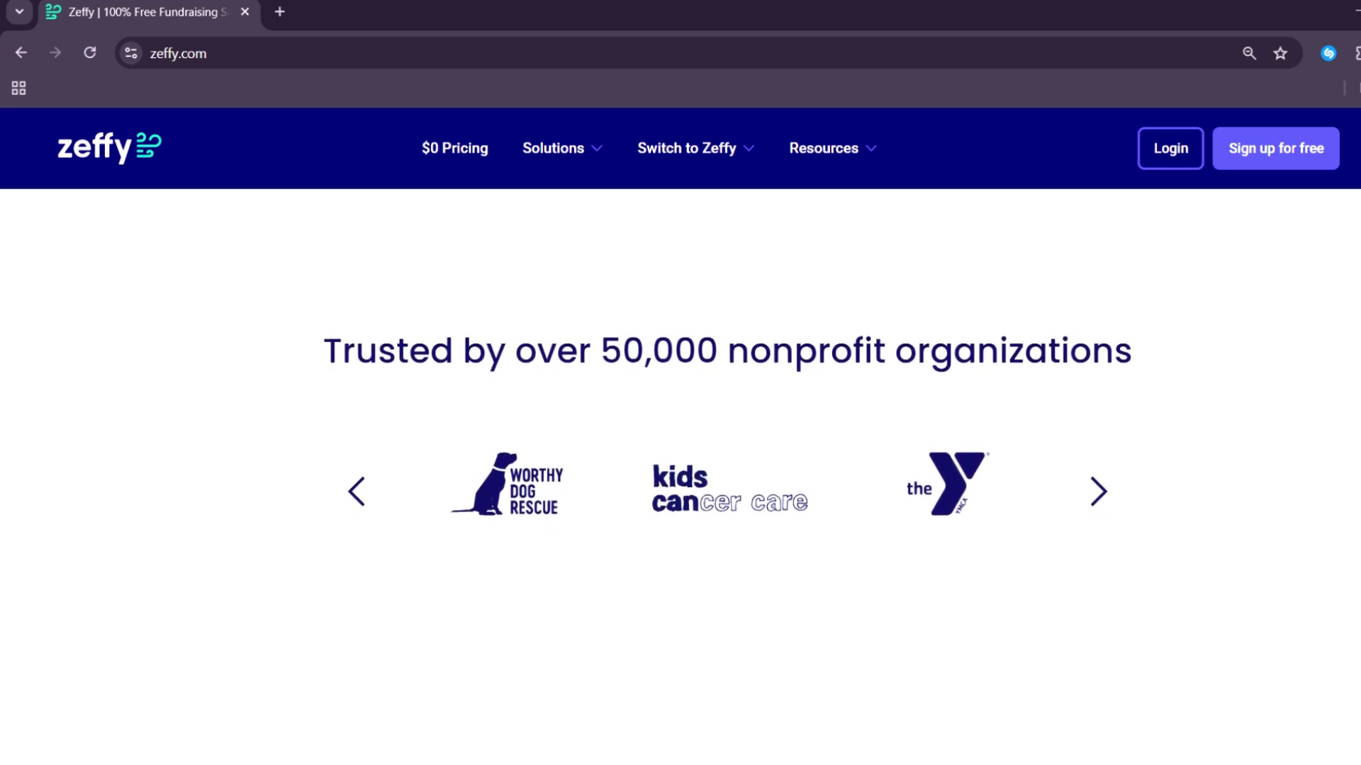
{"action": "scroll", "coordinate": [680, 425], "scroll_direction": "down", "scroll_amount": 1}
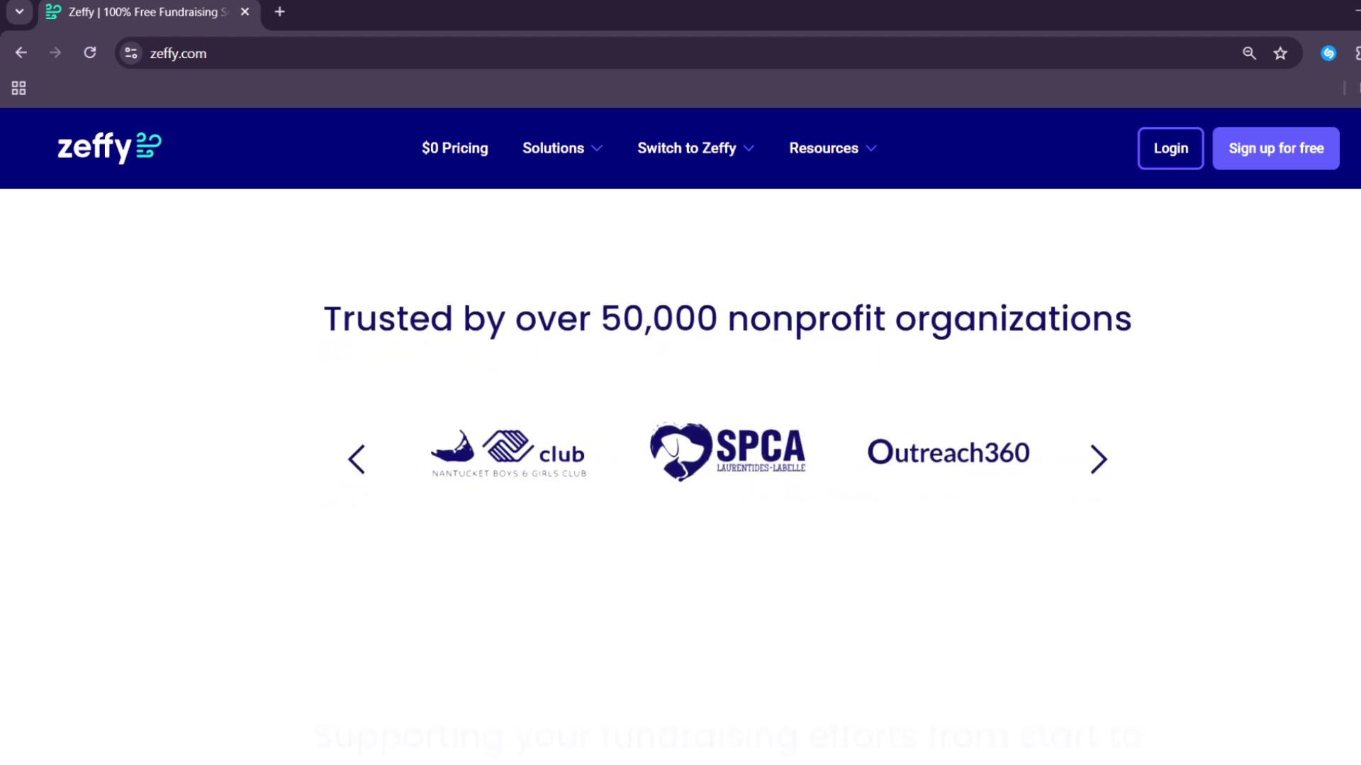
{"action": "scroll", "coordinate": [680, 426], "scroll_direction": "down", "scroll_amount": 1}
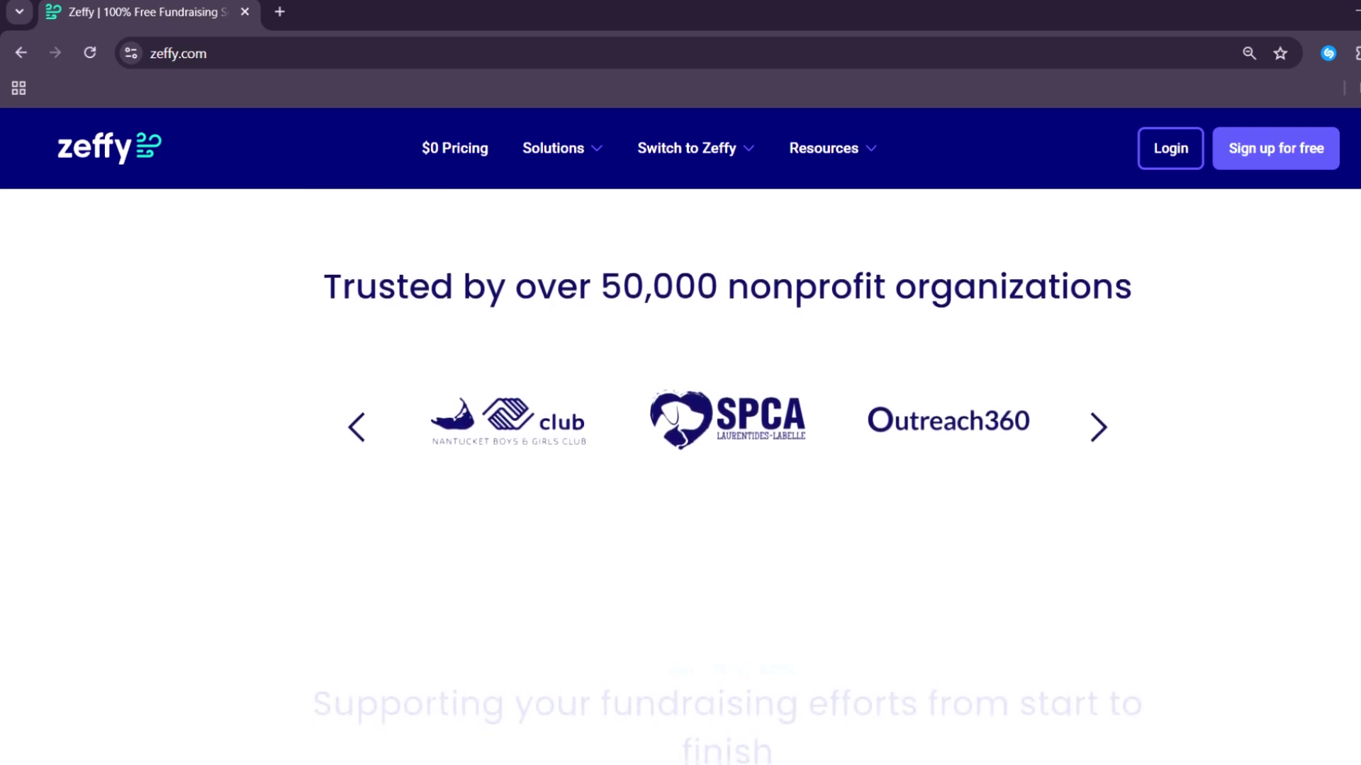
{"action": "scroll", "coordinate": [680, 426], "scroll_direction": "down", "scroll_amount": 1}
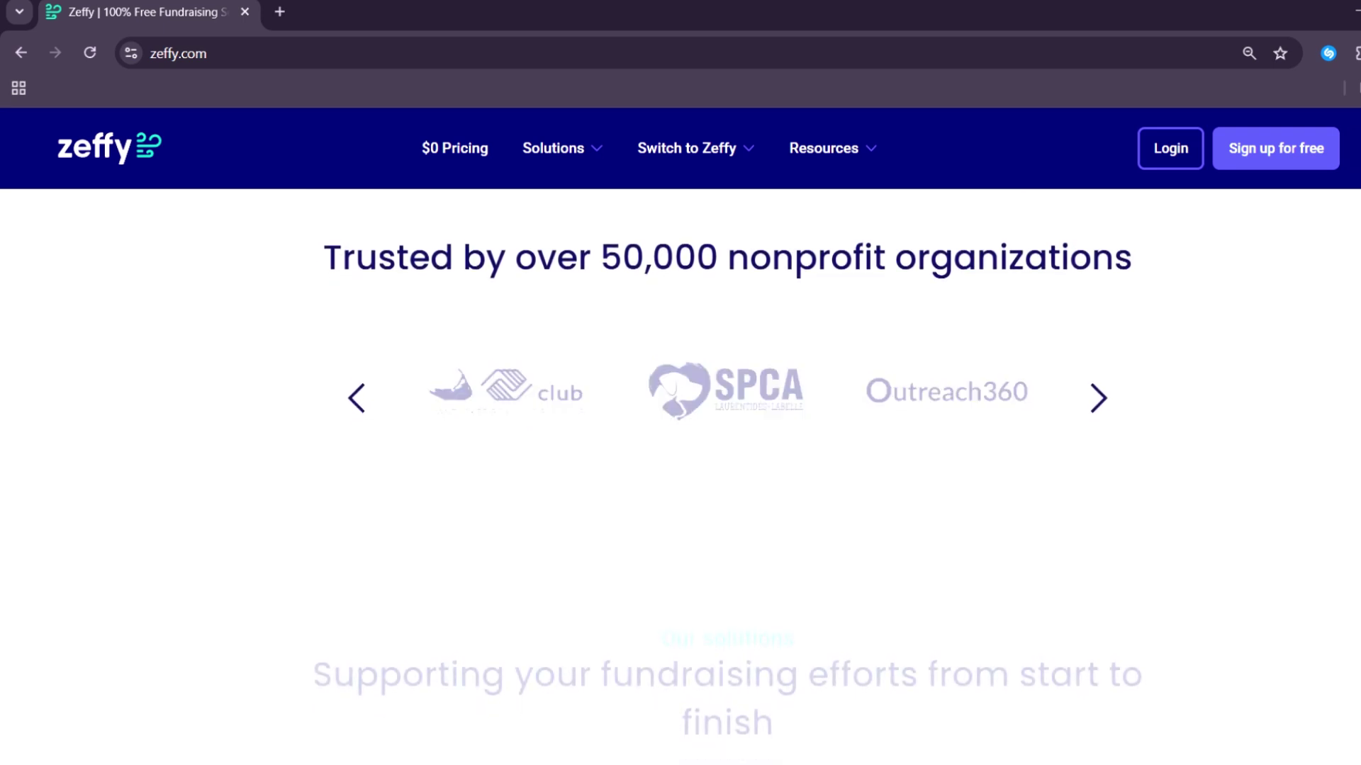
{"action": "scroll", "coordinate": [680, 425], "scroll_direction": "down", "scroll_amount": 1}
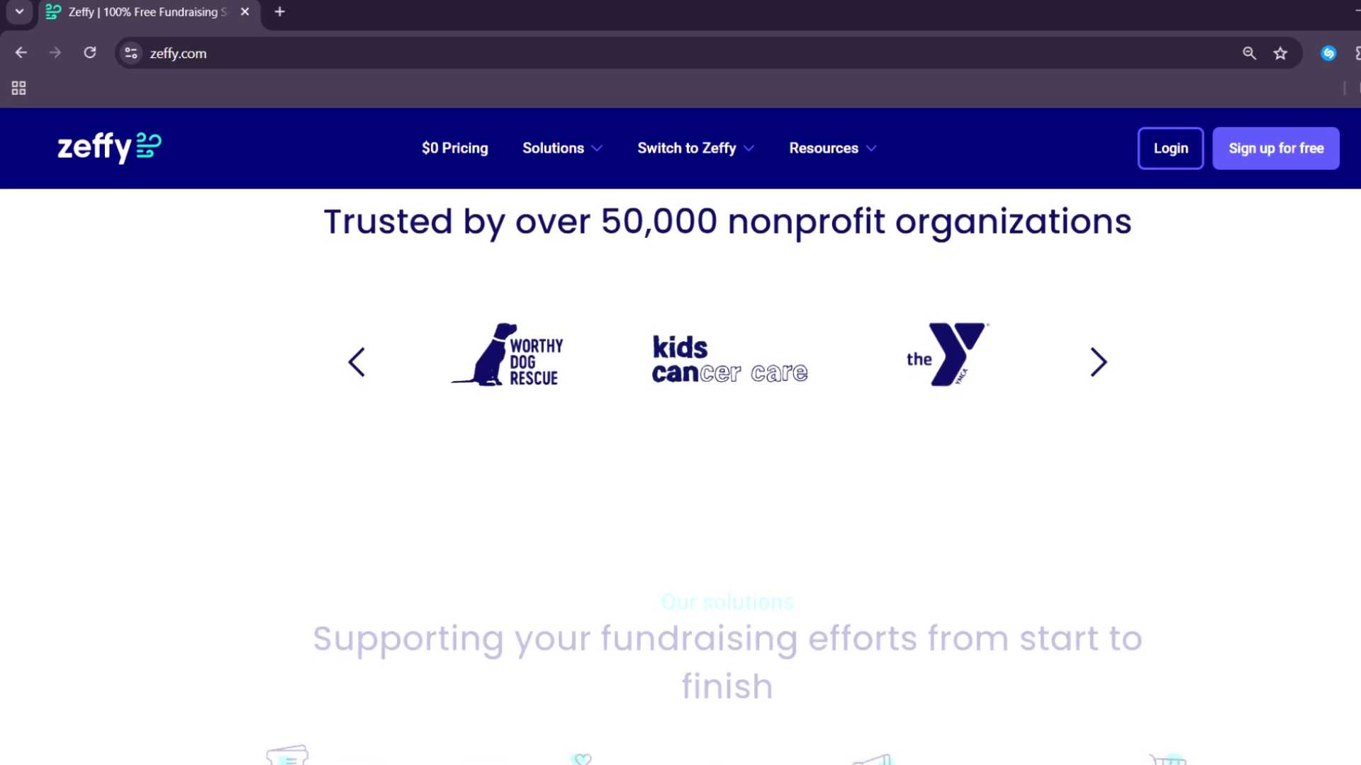
Scroll through the eight-tool Solutions grid, Ticketing to Donor management, until Kudos appears
{"action": "scroll", "coordinate": [680, 426], "scroll_direction": "down", "scroll_amount": 1}
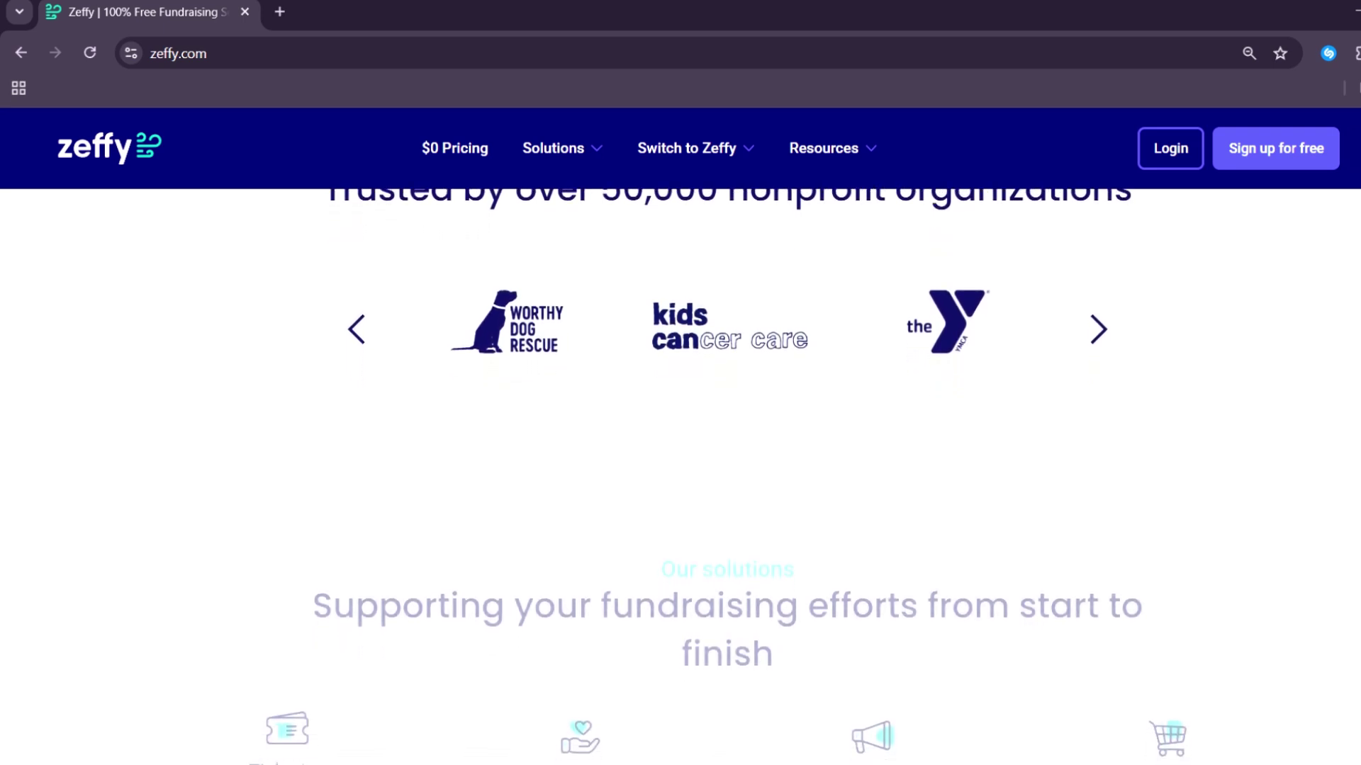
{"action": "scroll", "coordinate": [681, 425], "scroll_direction": "down", "scroll_amount": 1}
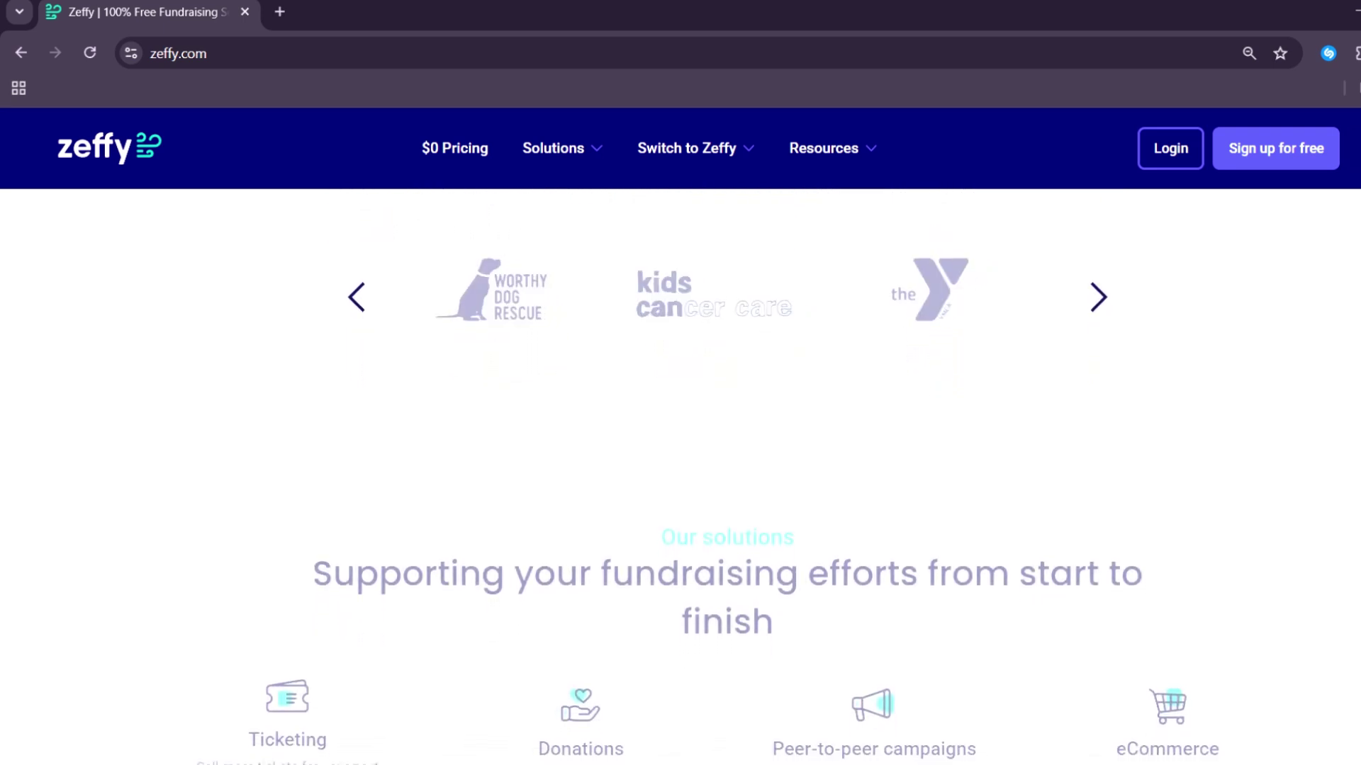
{"action": "scroll", "coordinate": [680, 425], "scroll_direction": "down", "scroll_amount": 1}
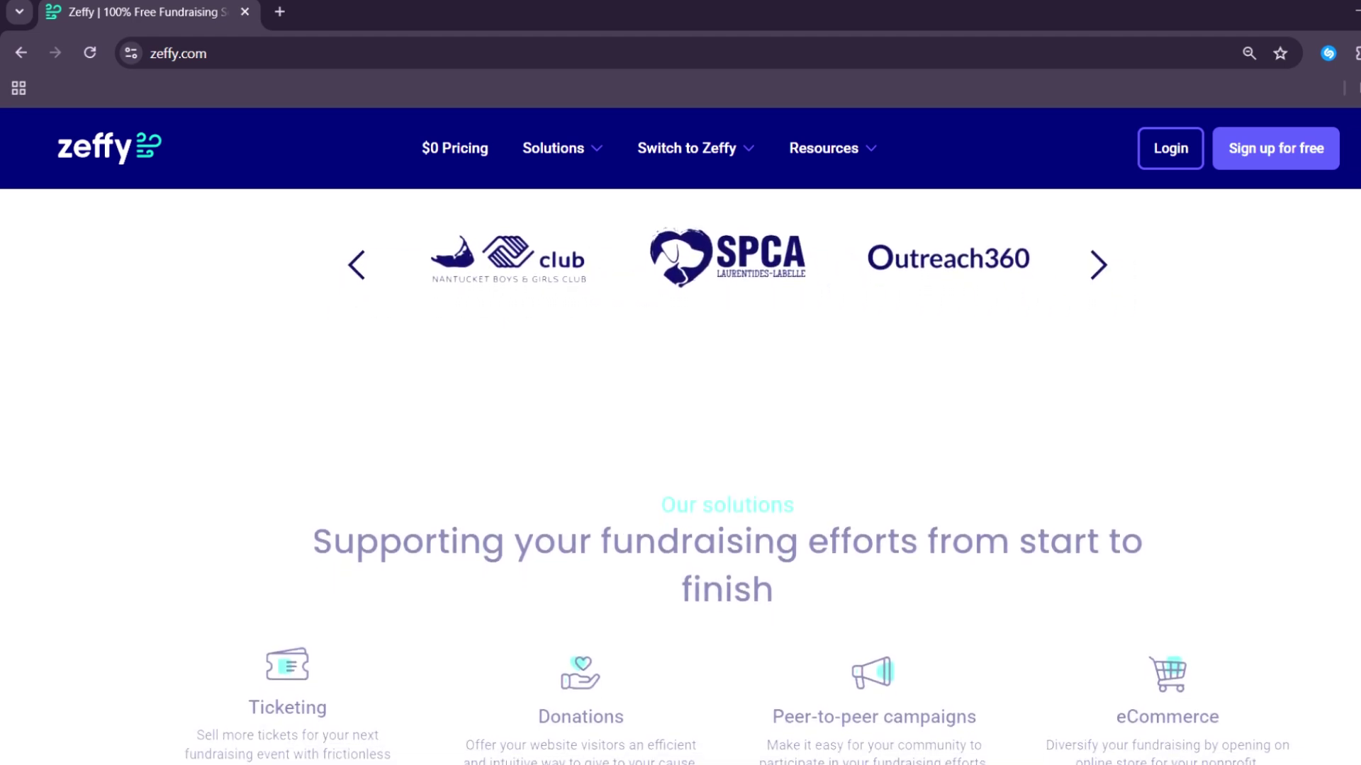
{"action": "scroll", "coordinate": [680, 425], "scroll_direction": "down", "scroll_amount": 1}
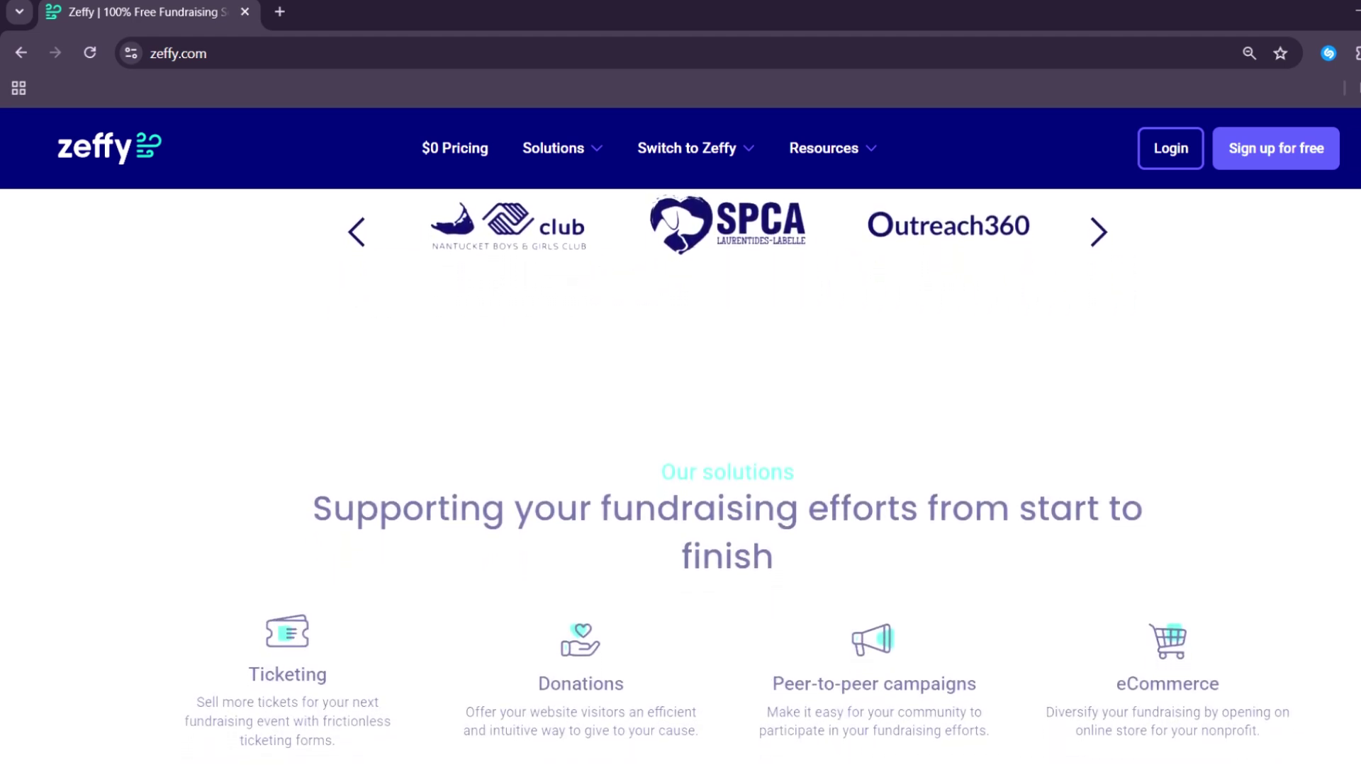
{"action": "scroll", "coordinate": [680, 425], "scroll_direction": "down", "scroll_amount": 1}
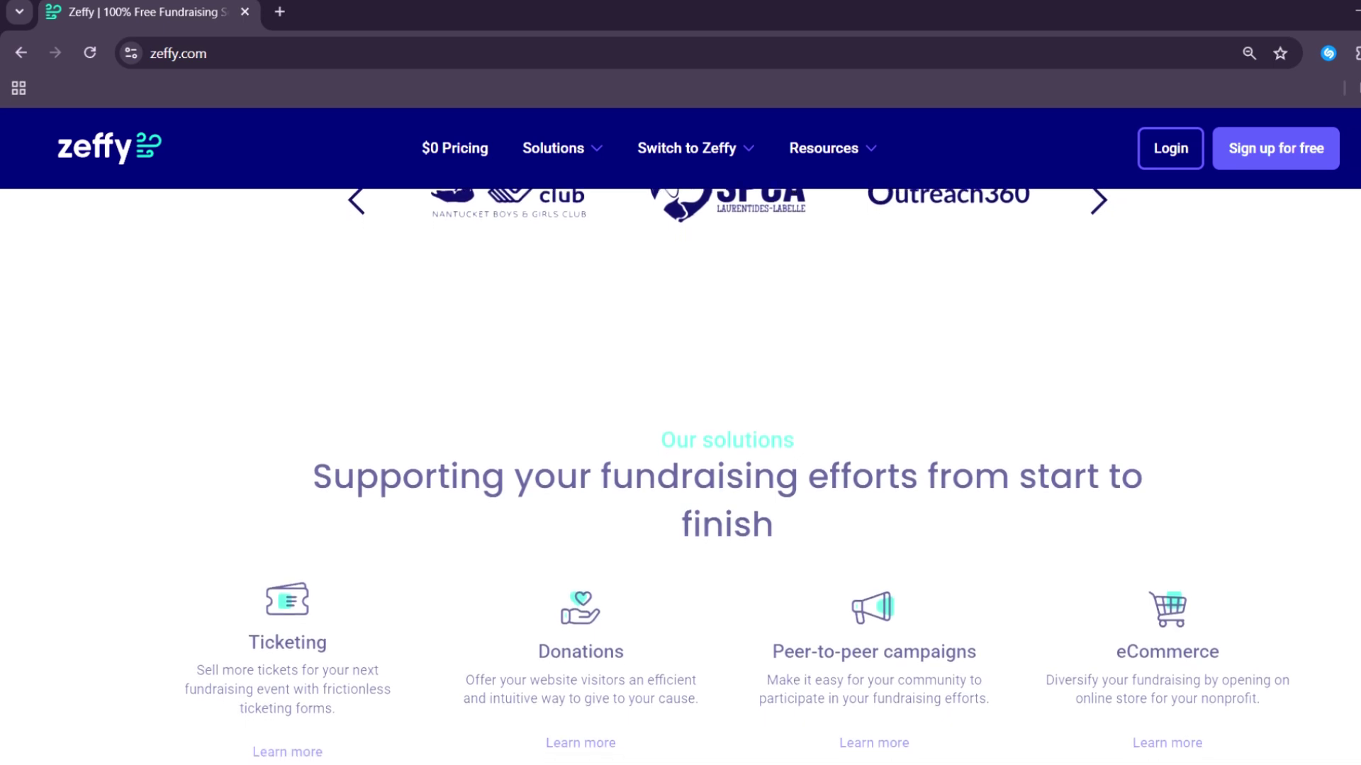
{"action": "scroll", "coordinate": [680, 426], "scroll_direction": "down", "scroll_amount": 1}
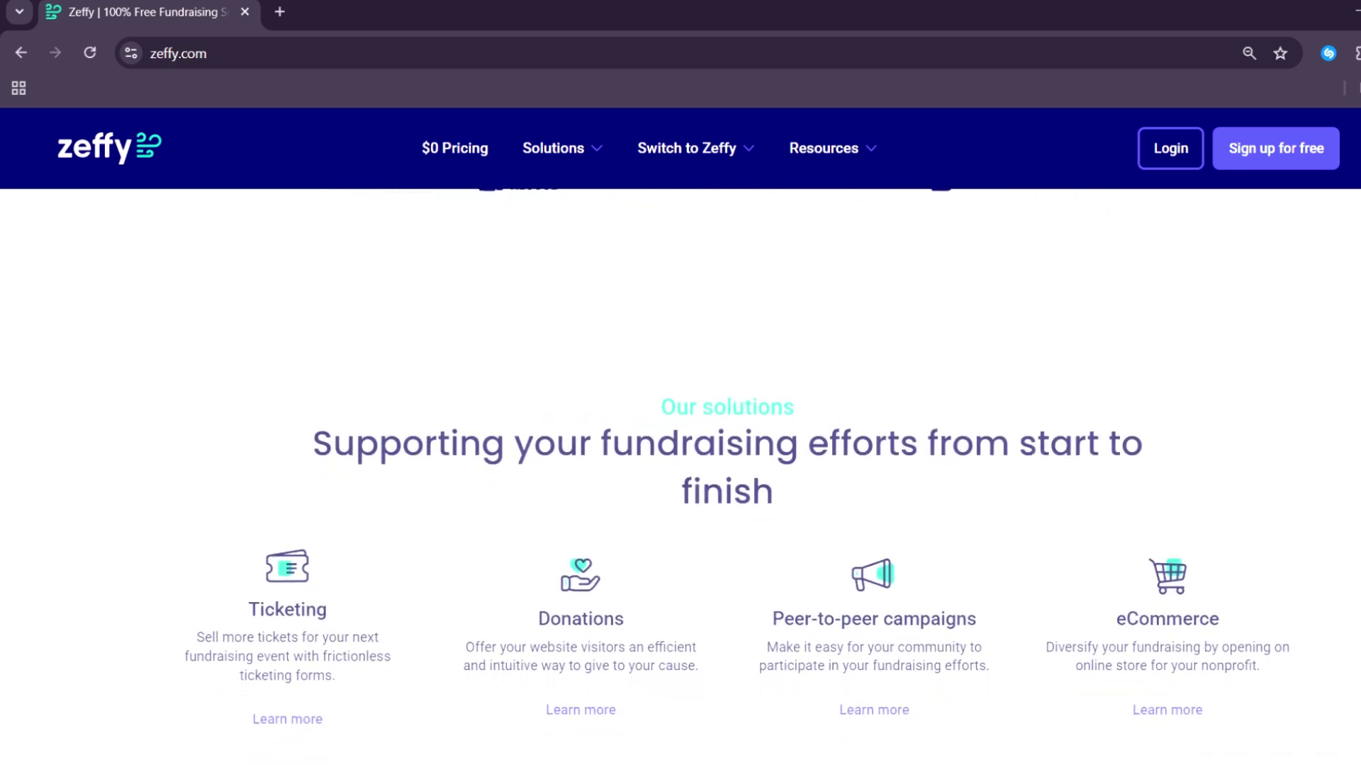
{"action": "scroll", "coordinate": [680, 426], "scroll_direction": "down", "scroll_amount": 1}
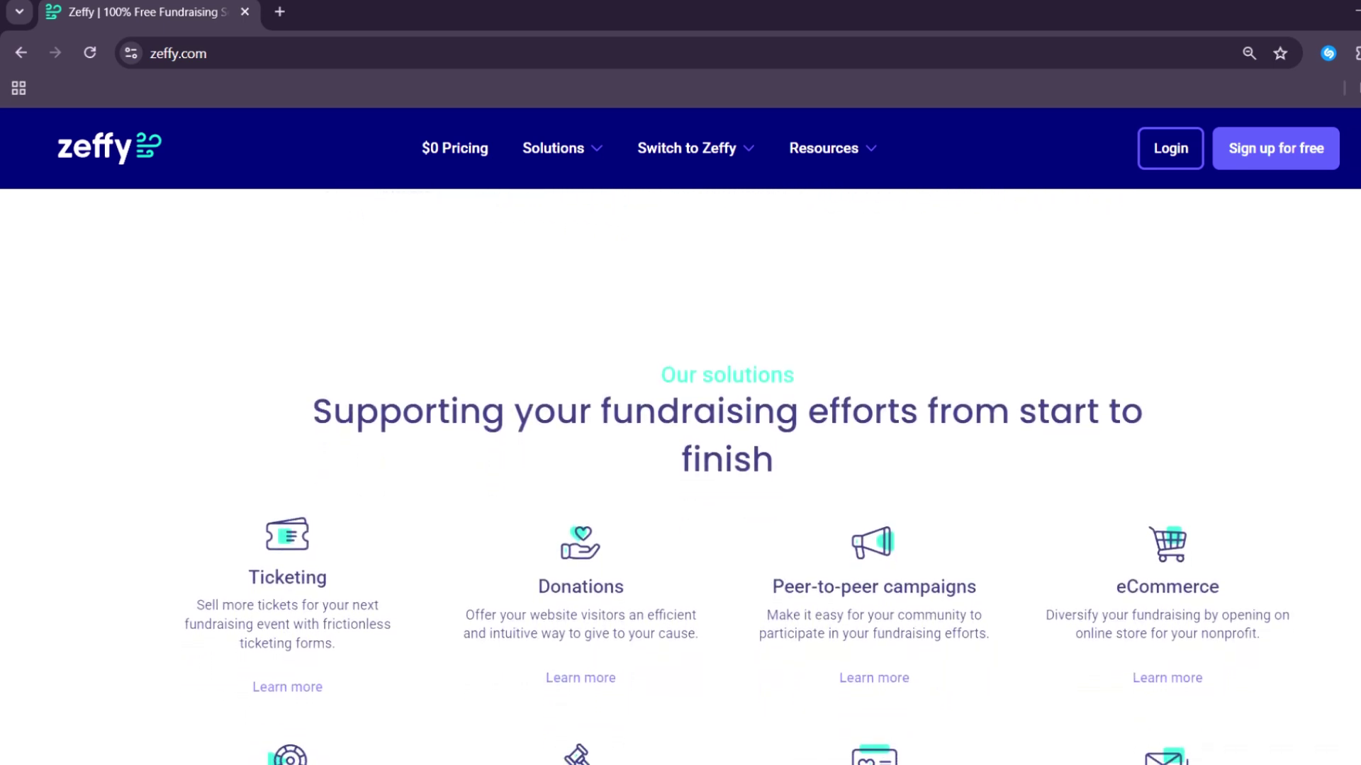
{"action": "scroll", "coordinate": [680, 425], "scroll_direction": "down", "scroll_amount": 1}
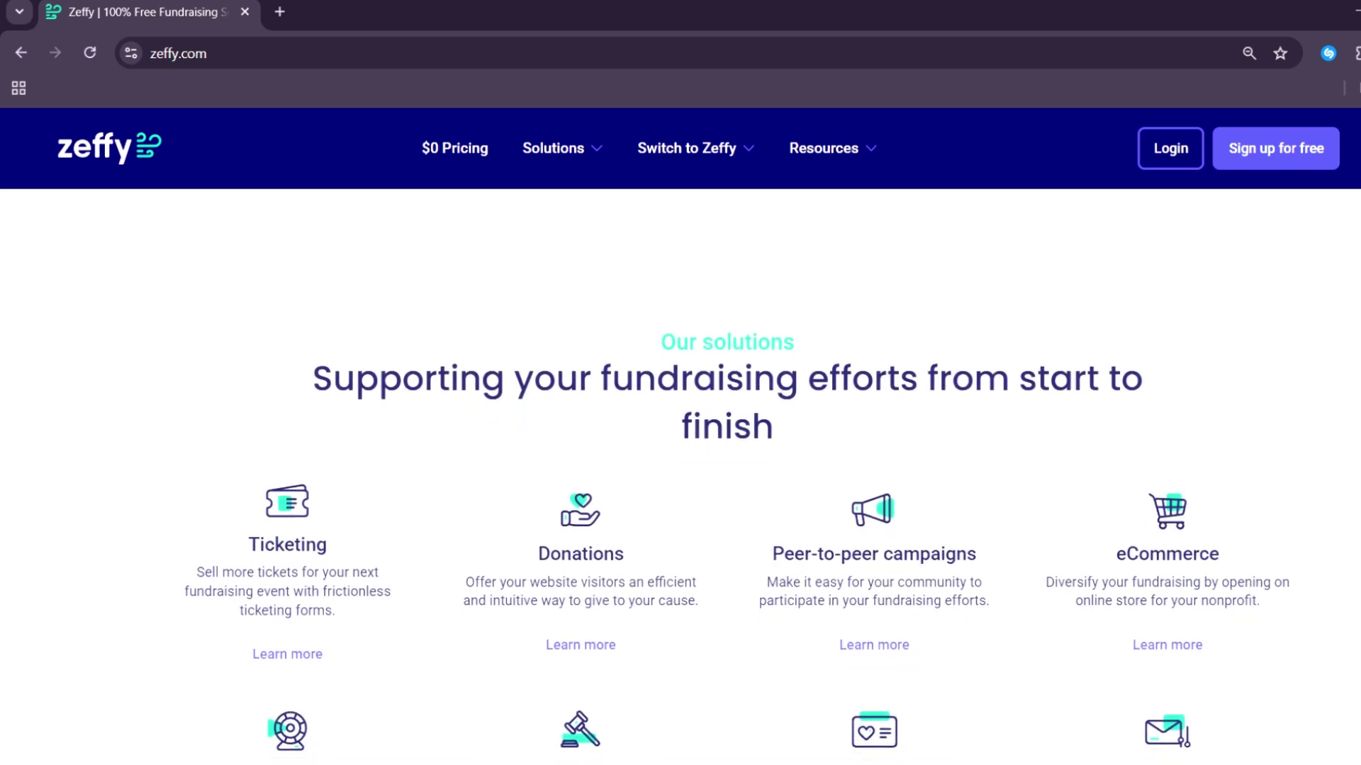
{"action": "scroll", "coordinate": [680, 426], "scroll_direction": "down", "scroll_amount": 1}
{"action": "scroll", "coordinate": [681, 426], "scroll_direction": "down", "scroll_amount": 3}
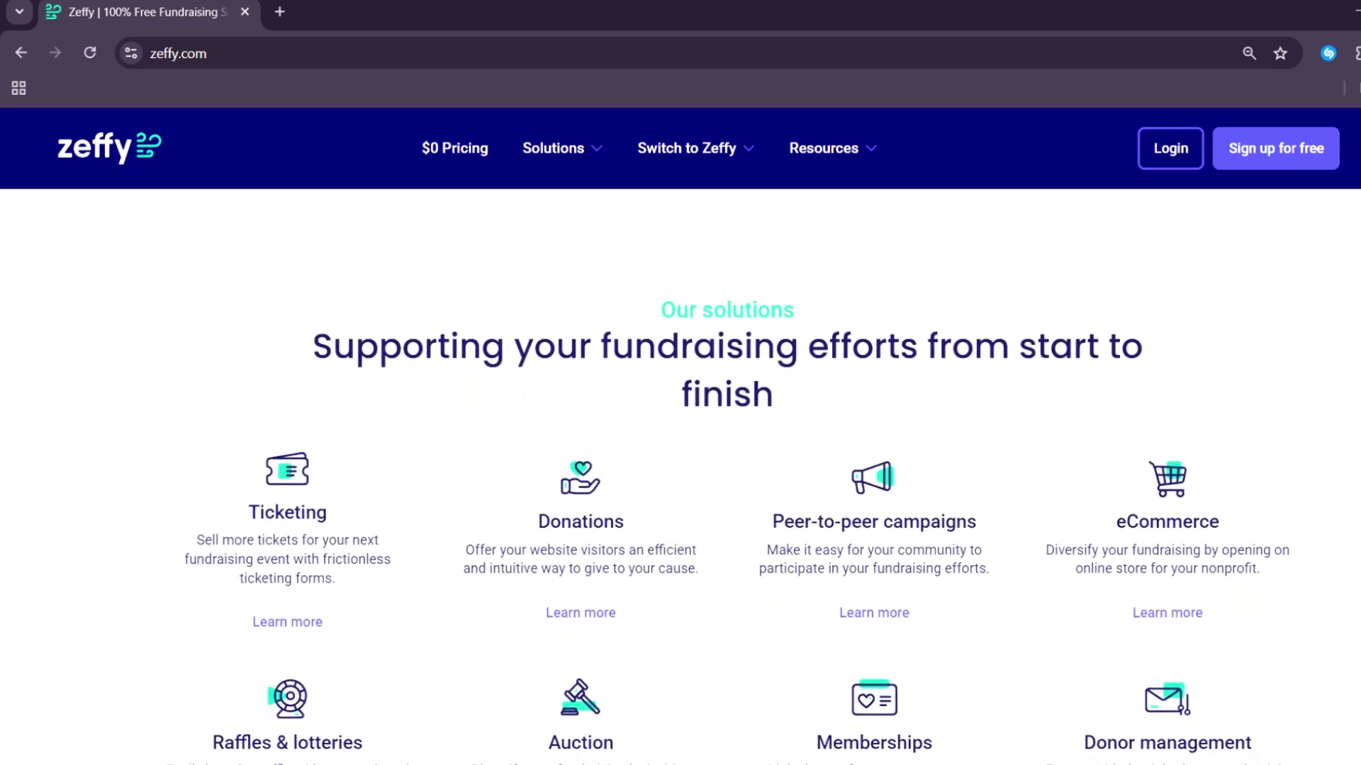
{"action": "scroll", "coordinate": [681, 426], "scroll_direction": "down", "scroll_amount": 3}
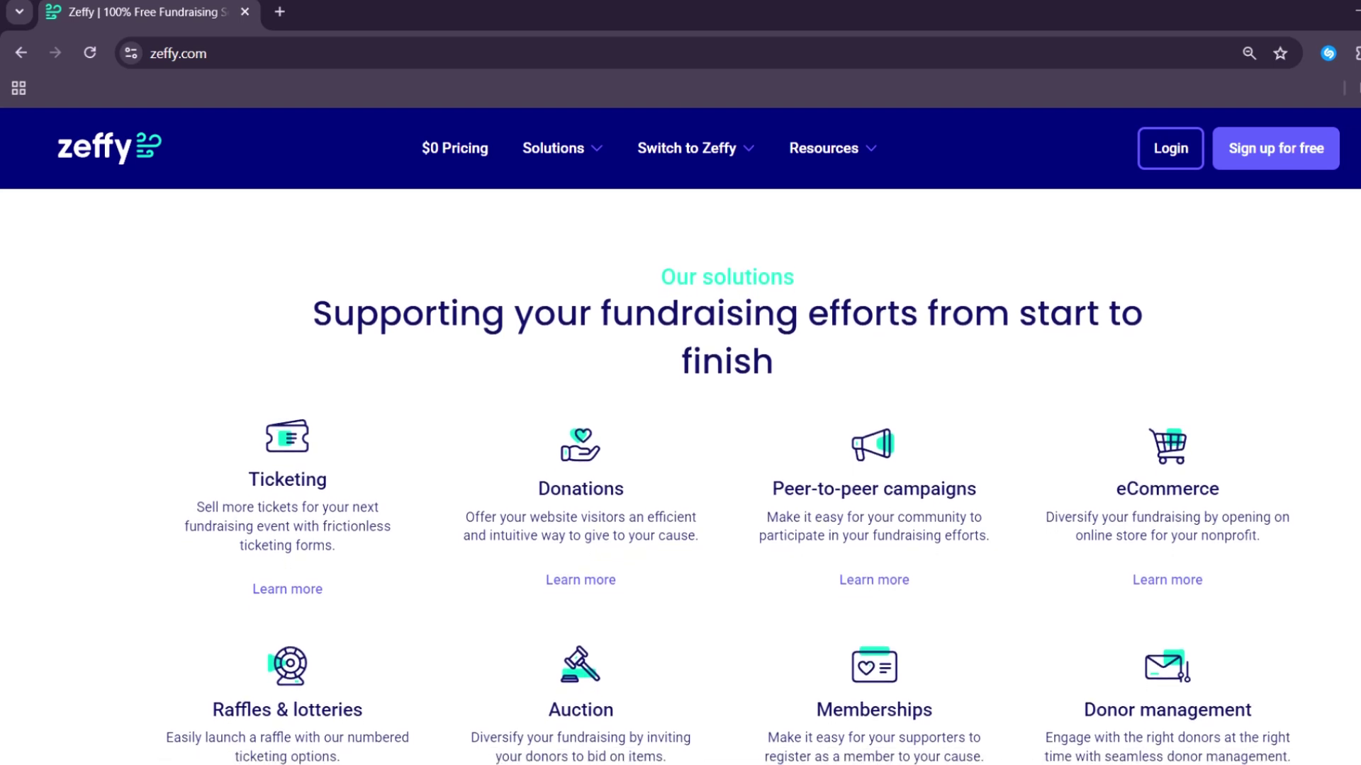
{"action": "scroll", "coordinate": [681, 425], "scroll_direction": "down", "scroll_amount": 3}
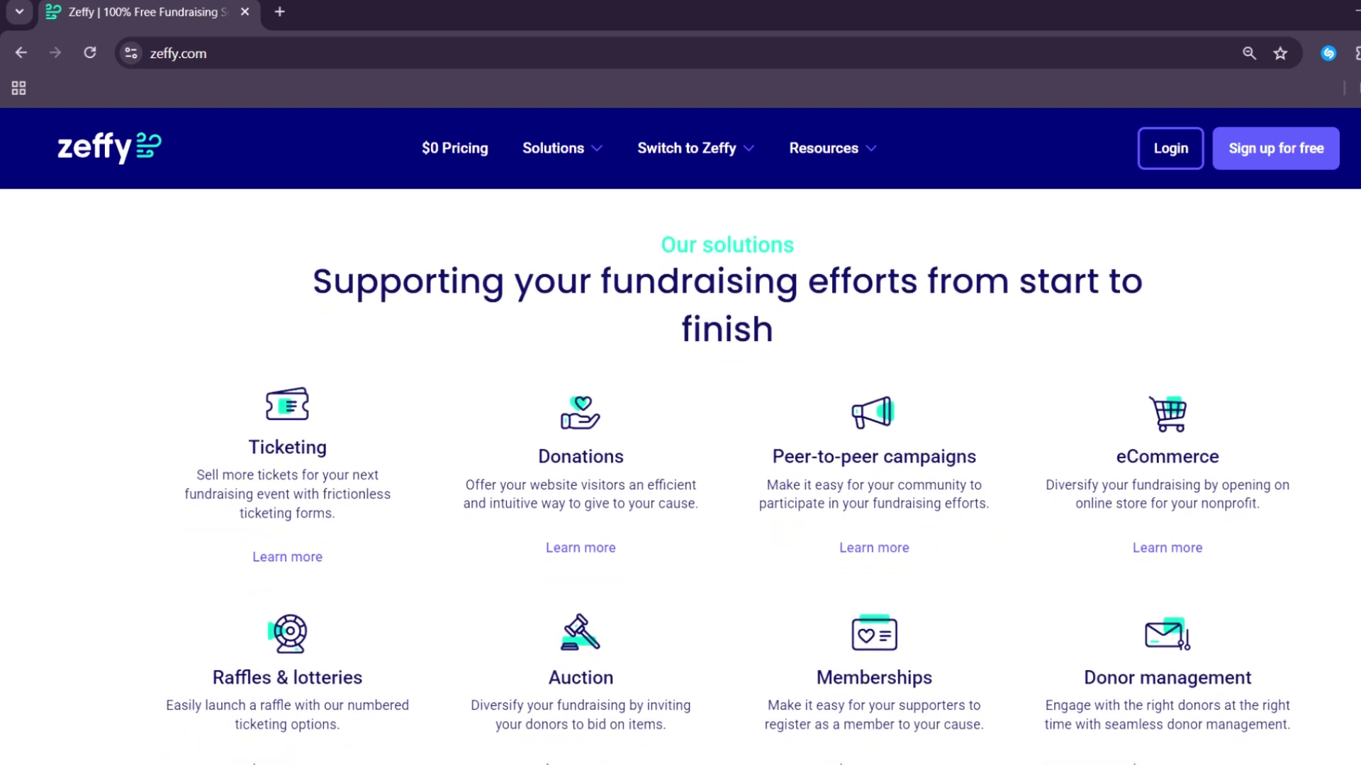
{"action": "scroll", "coordinate": [681, 425], "scroll_direction": "down", "scroll_amount": 3}
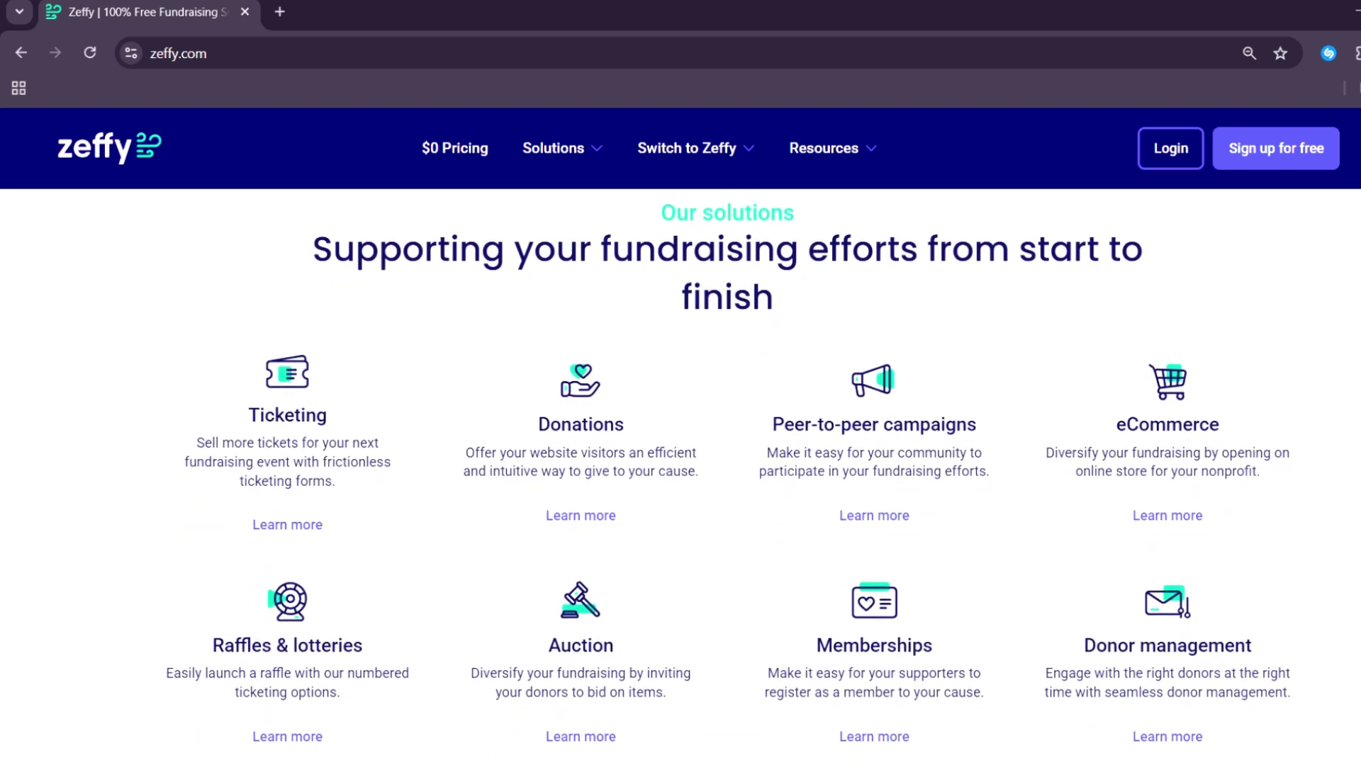
{"action": "scroll", "coordinate": [680, 425], "scroll_direction": "down", "scroll_amount": 3}
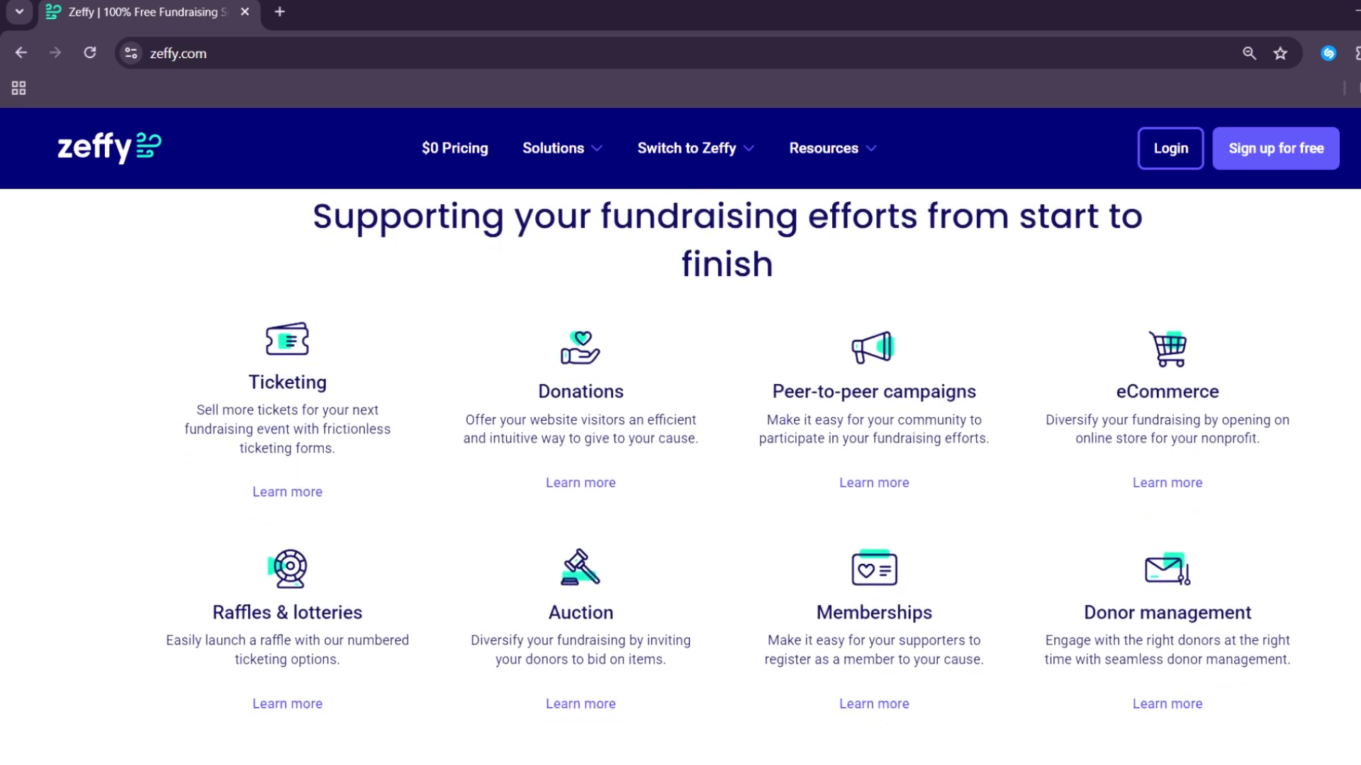
{"action": "scroll", "coordinate": [681, 426], "scroll_direction": "down", "scroll_amount": 1}
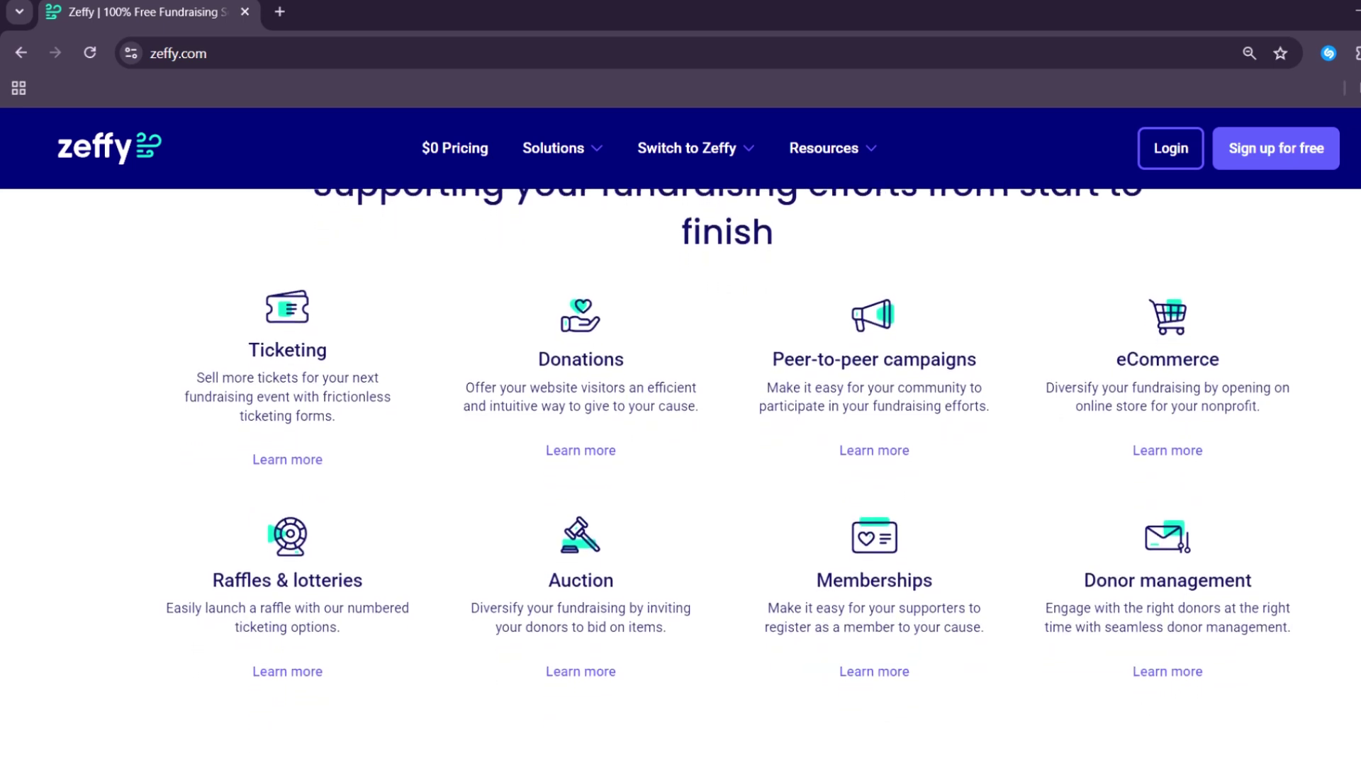
{"action": "scroll", "coordinate": [681, 425], "scroll_direction": "down", "scroll_amount": 1}
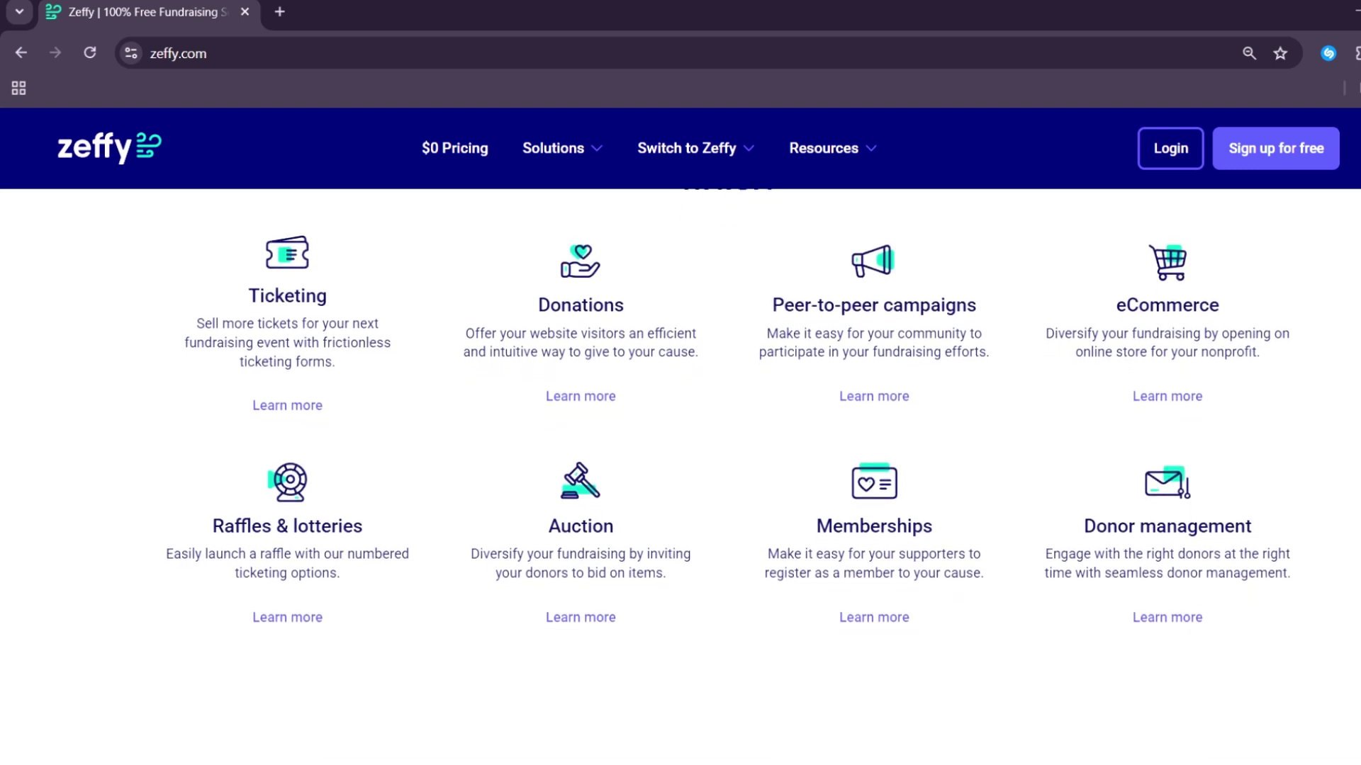
{"action": "scroll", "coordinate": [681, 425], "scroll_direction": "down", "scroll_amount": 2}
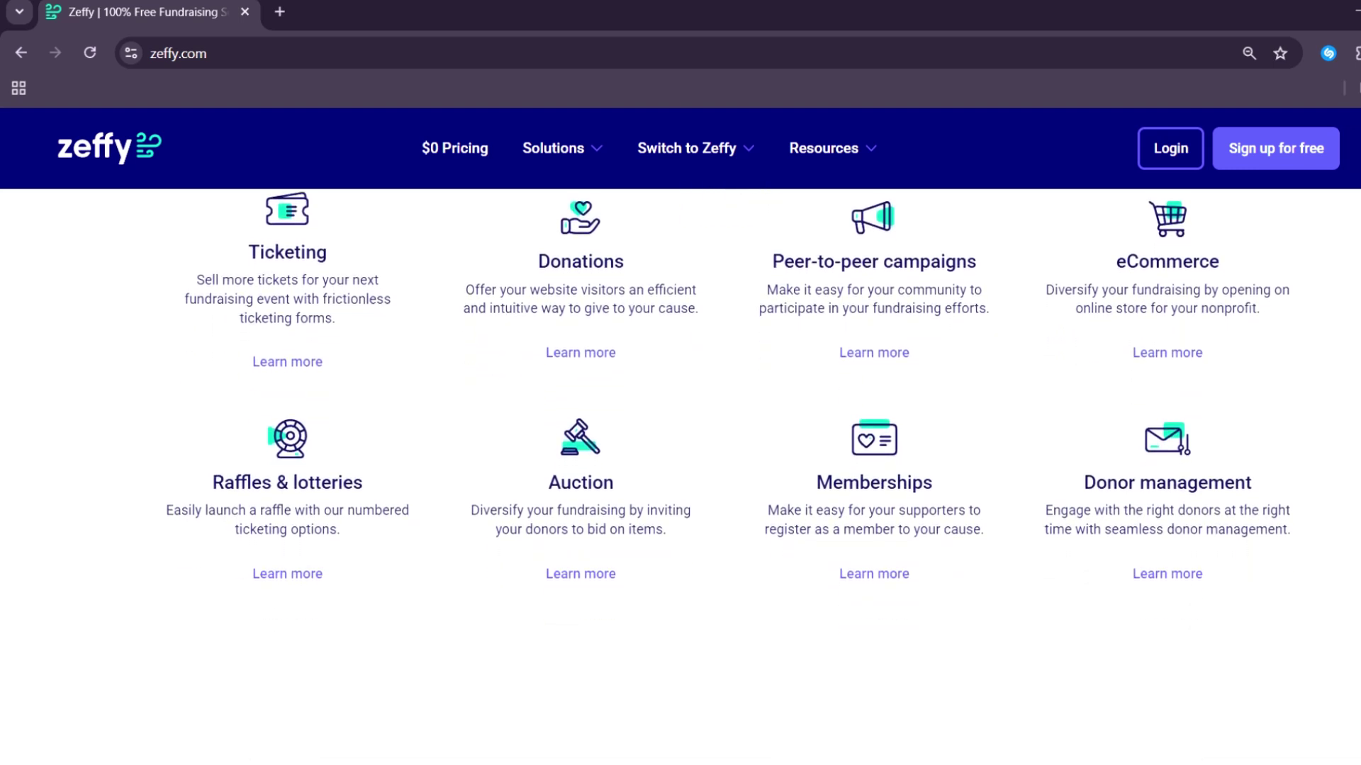
{"action": "scroll", "coordinate": [681, 426], "scroll_direction": "down", "scroll_amount": 1}
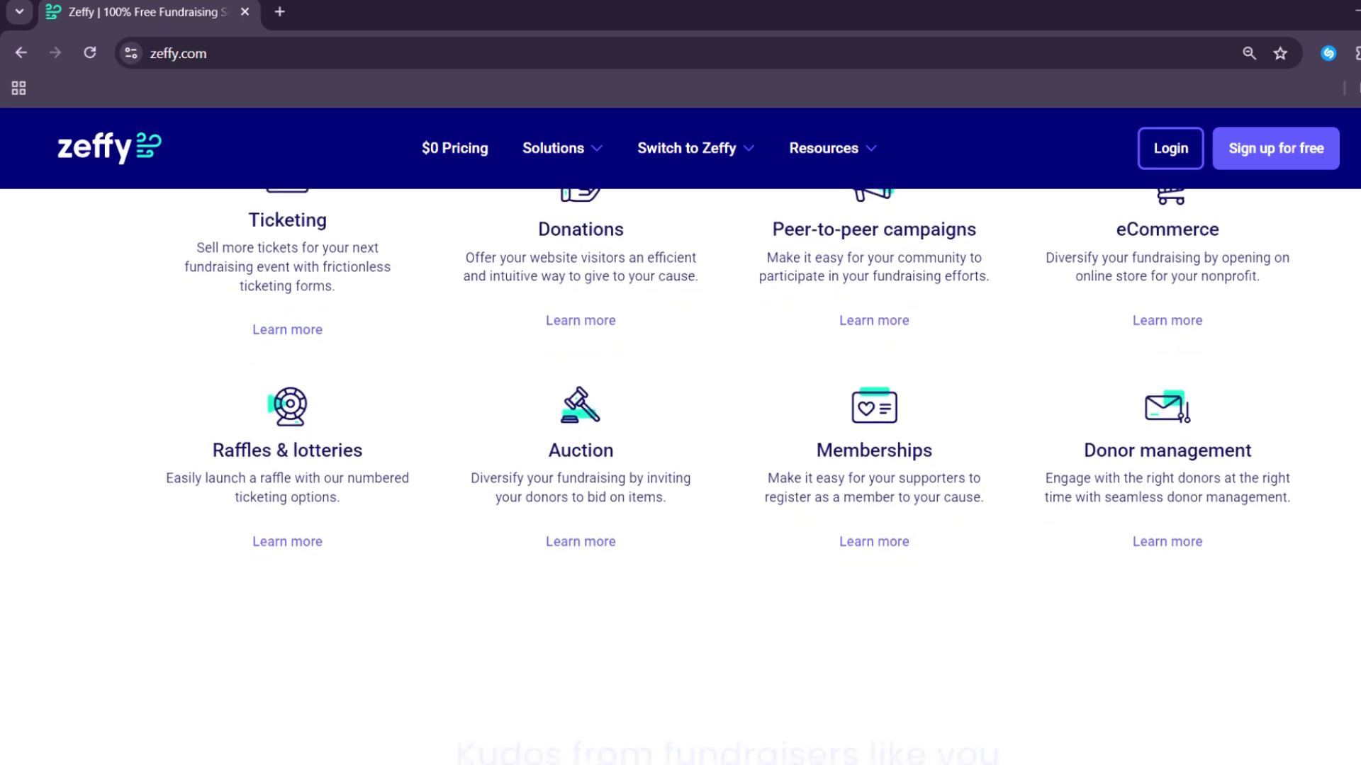
{"action": "scroll", "coordinate": [680, 425], "scroll_direction": "down", "scroll_amount": 1}
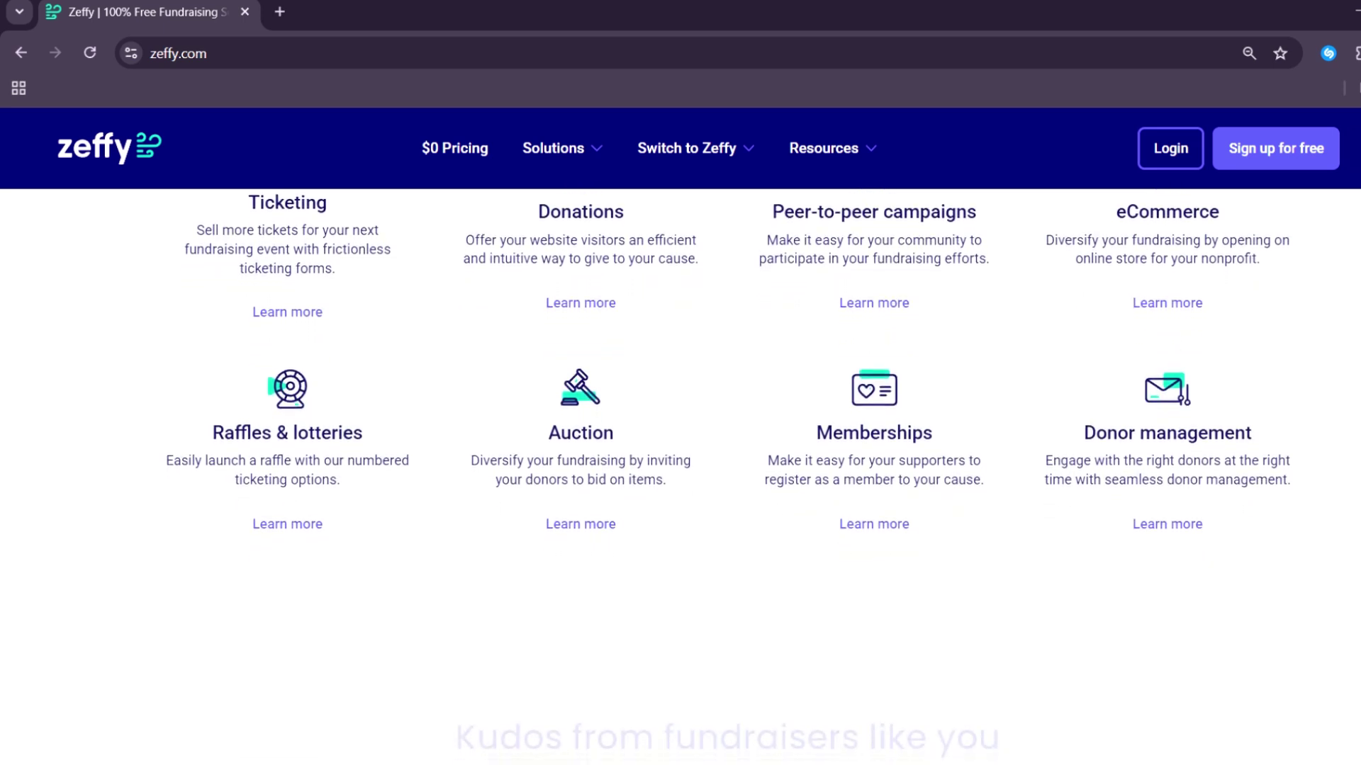
{"action": "scroll", "coordinate": [681, 426], "scroll_direction": "down", "scroll_amount": 1}
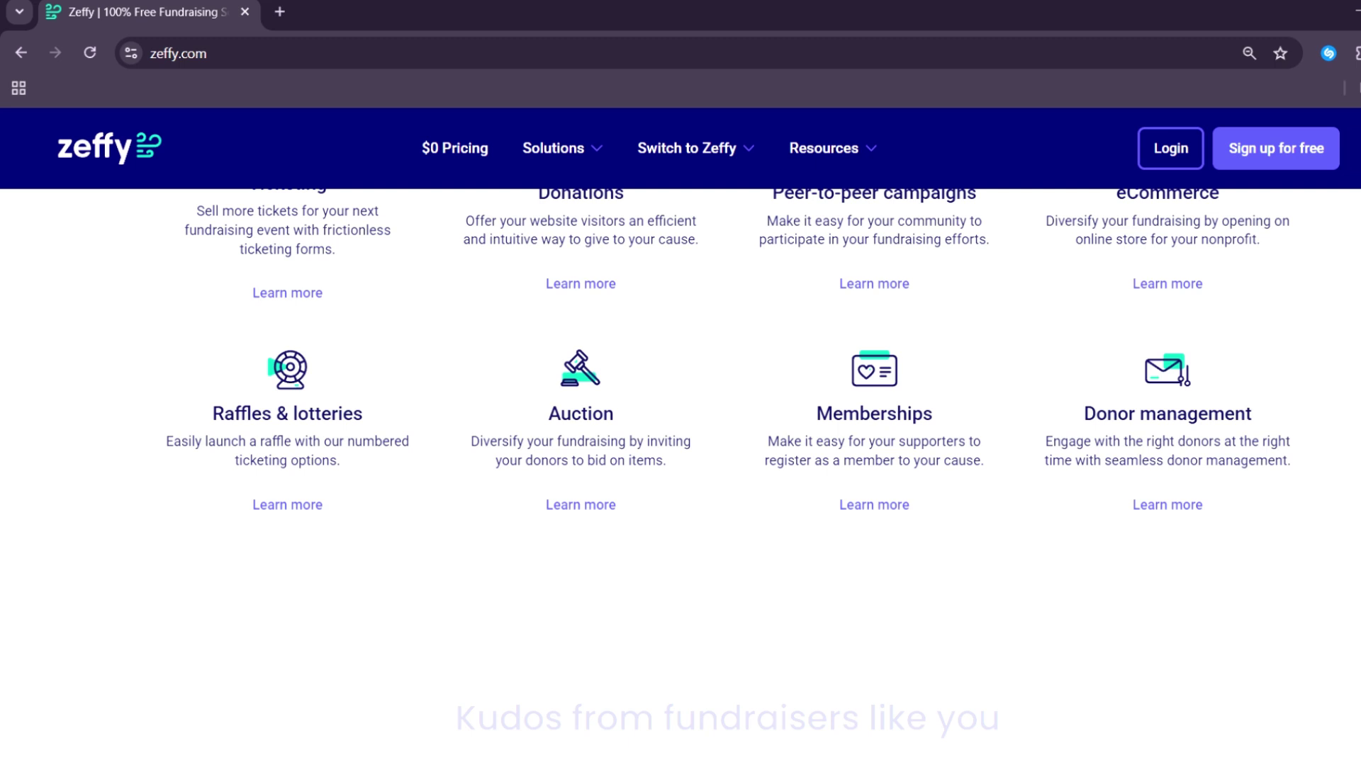
Scroll past the five-star Community Living testimonial to the 'Success stories' heading
{"action": "scroll", "coordinate": [680, 426], "scroll_direction": "down", "scroll_amount": 2}
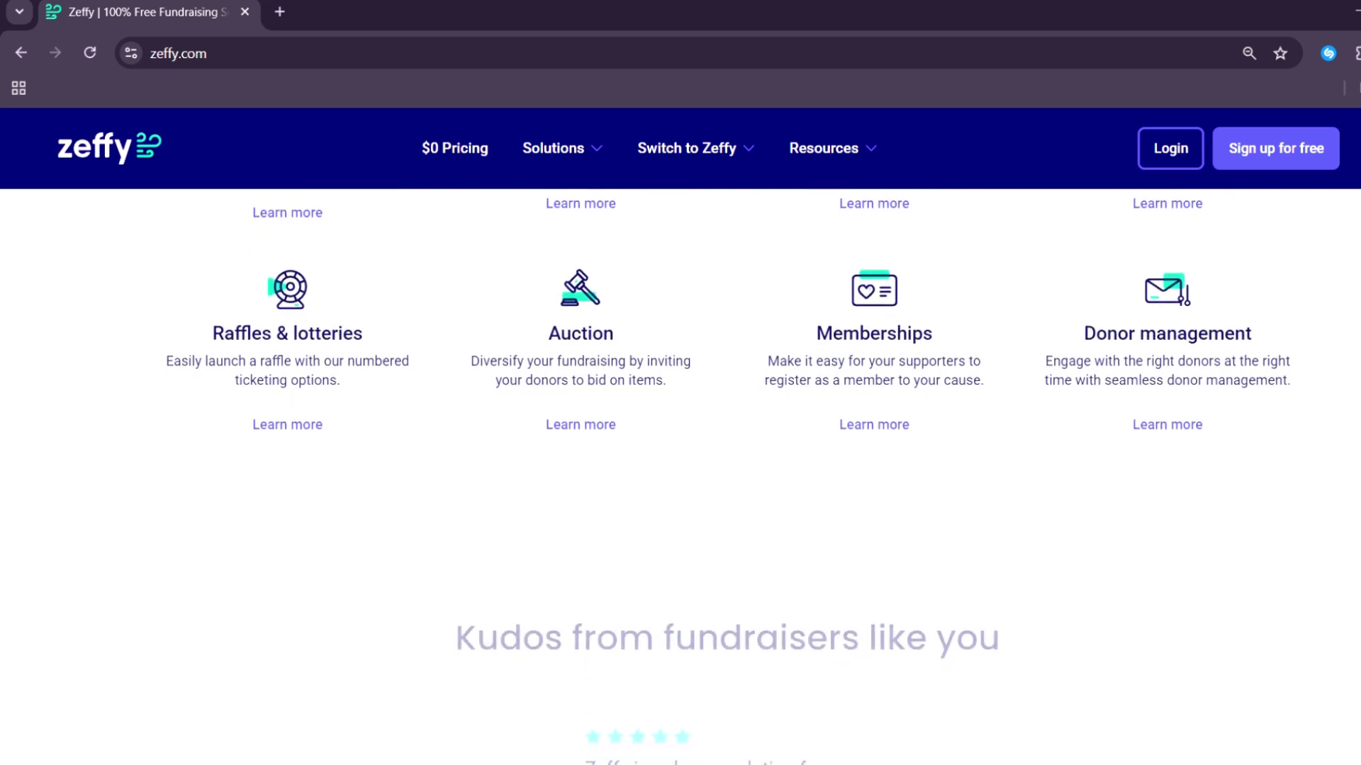
{"action": "scroll", "coordinate": [681, 426], "scroll_direction": "down", "scroll_amount": 1}
{"action": "scroll", "coordinate": [681, 425], "scroll_direction": "down", "scroll_amount": 1}
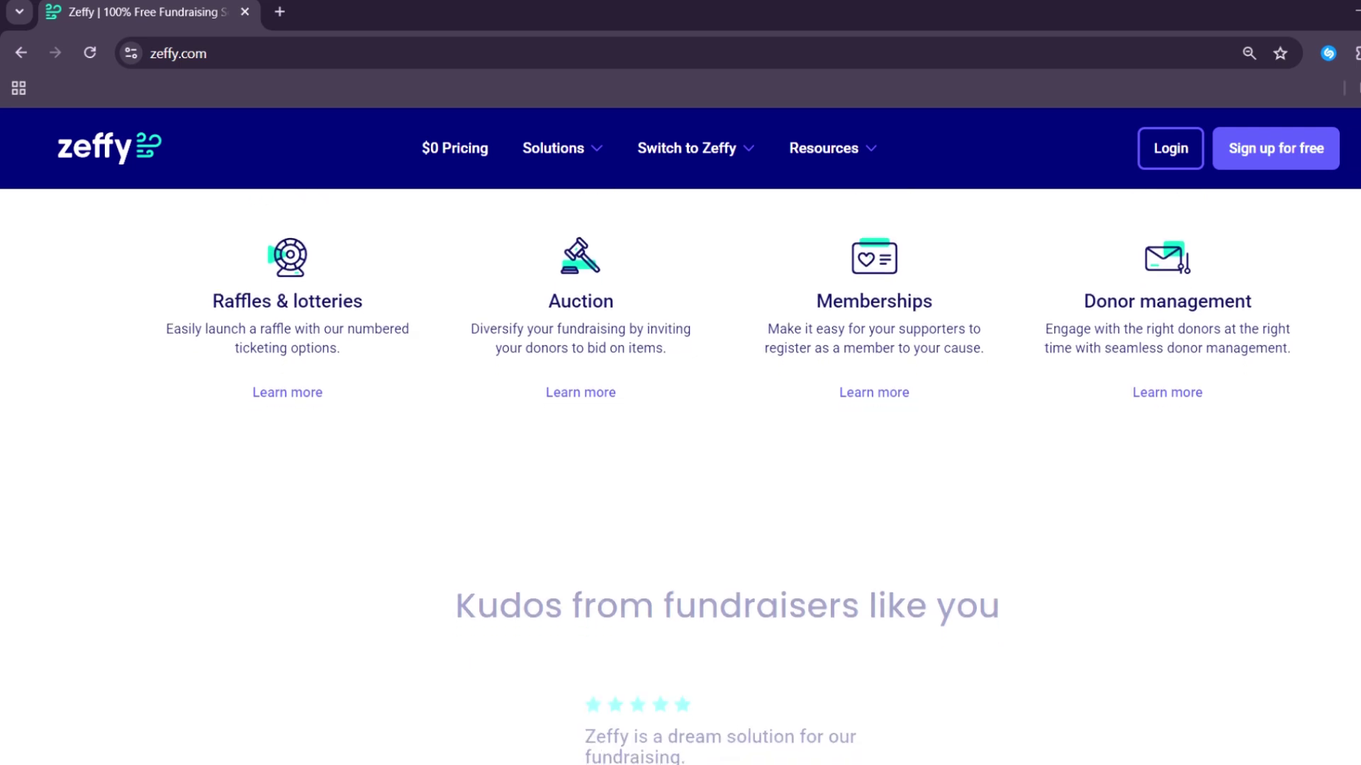
{"action": "scroll", "coordinate": [681, 425], "scroll_direction": "down", "scroll_amount": 1}
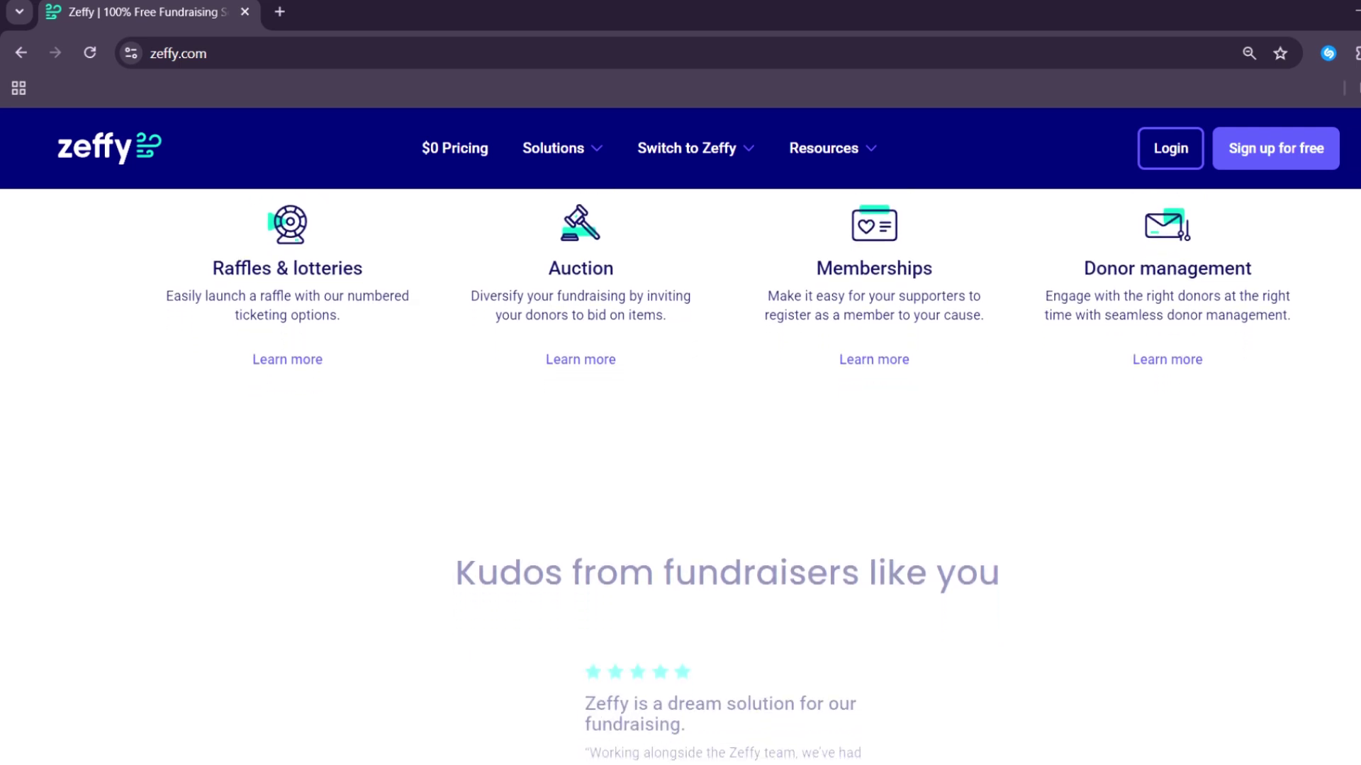
{"action": "scroll", "coordinate": [681, 426], "scroll_direction": "down", "scroll_amount": 1}
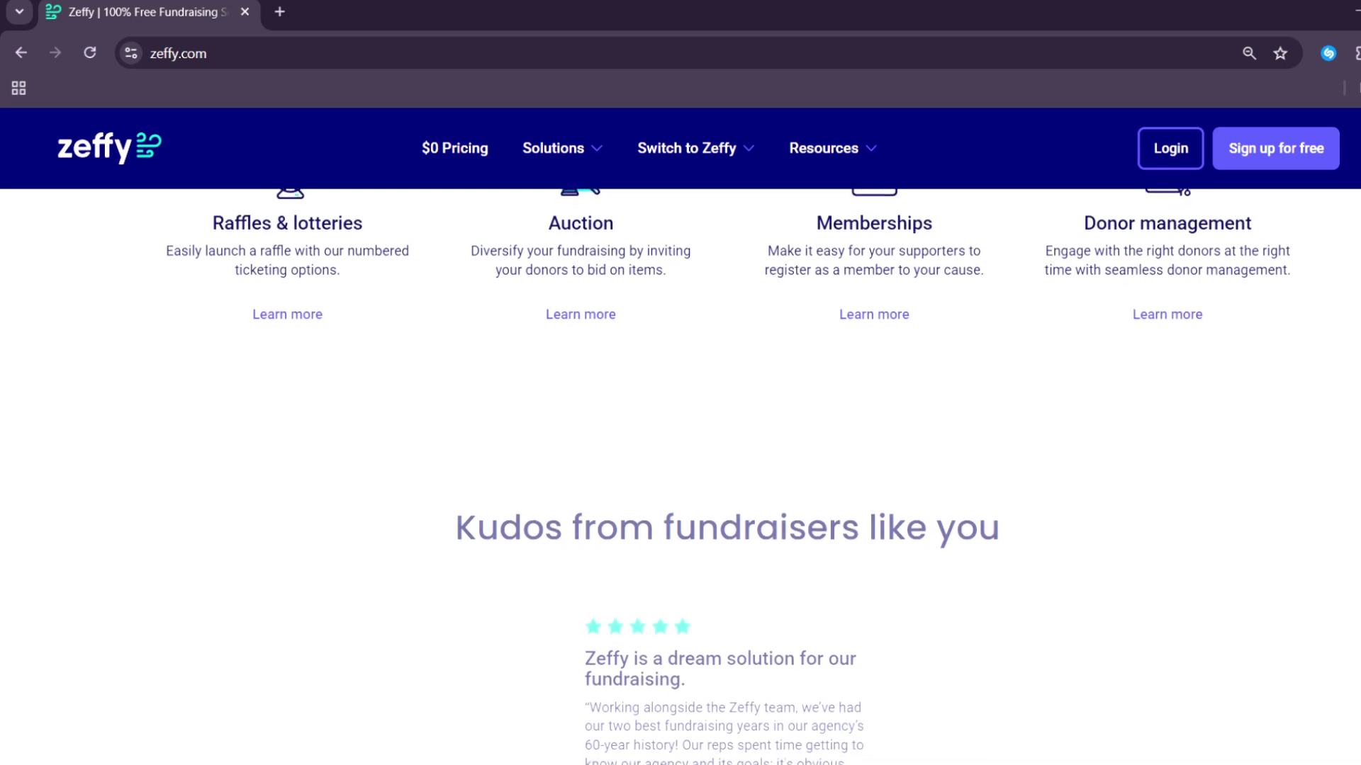
{"action": "scroll", "coordinate": [681, 426], "scroll_direction": "down", "scroll_amount": 1}
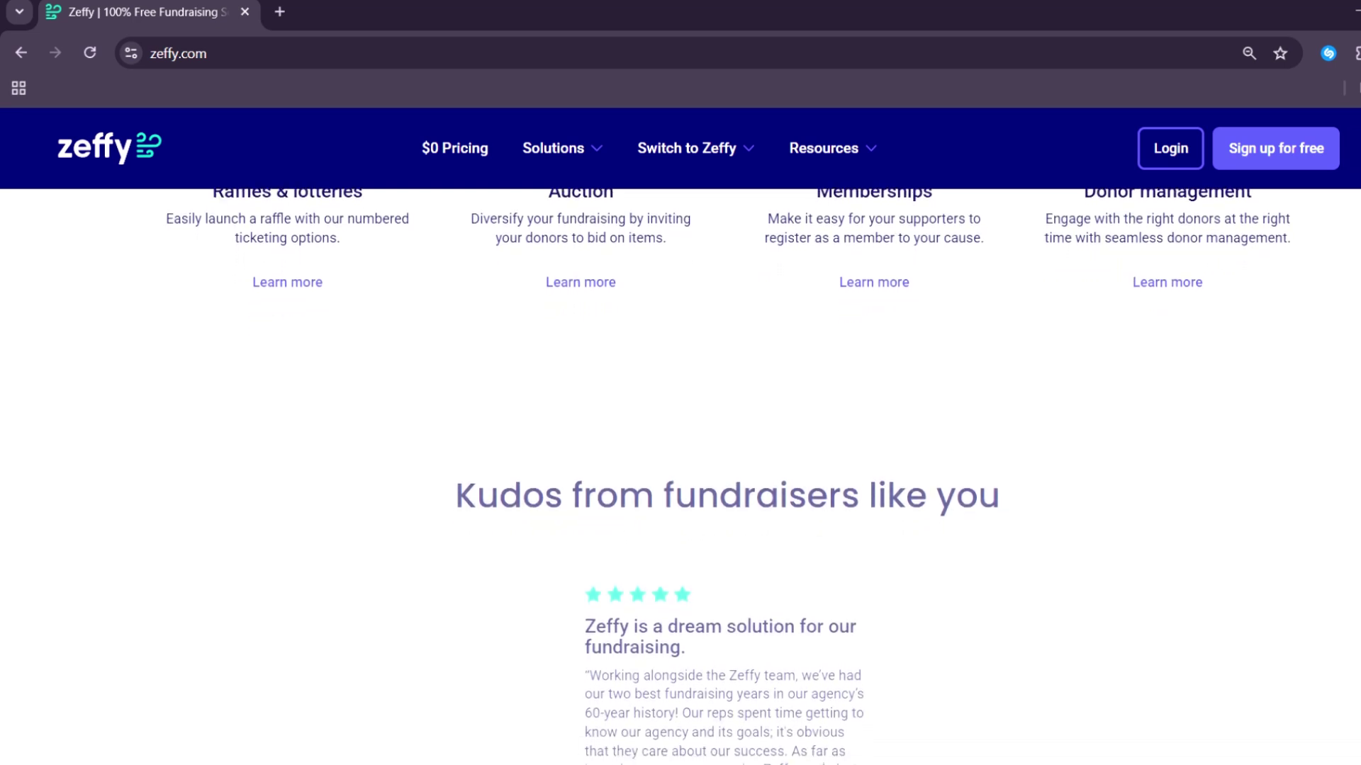
{"action": "scroll", "coordinate": [681, 425], "scroll_direction": "down", "scroll_amount": 1}
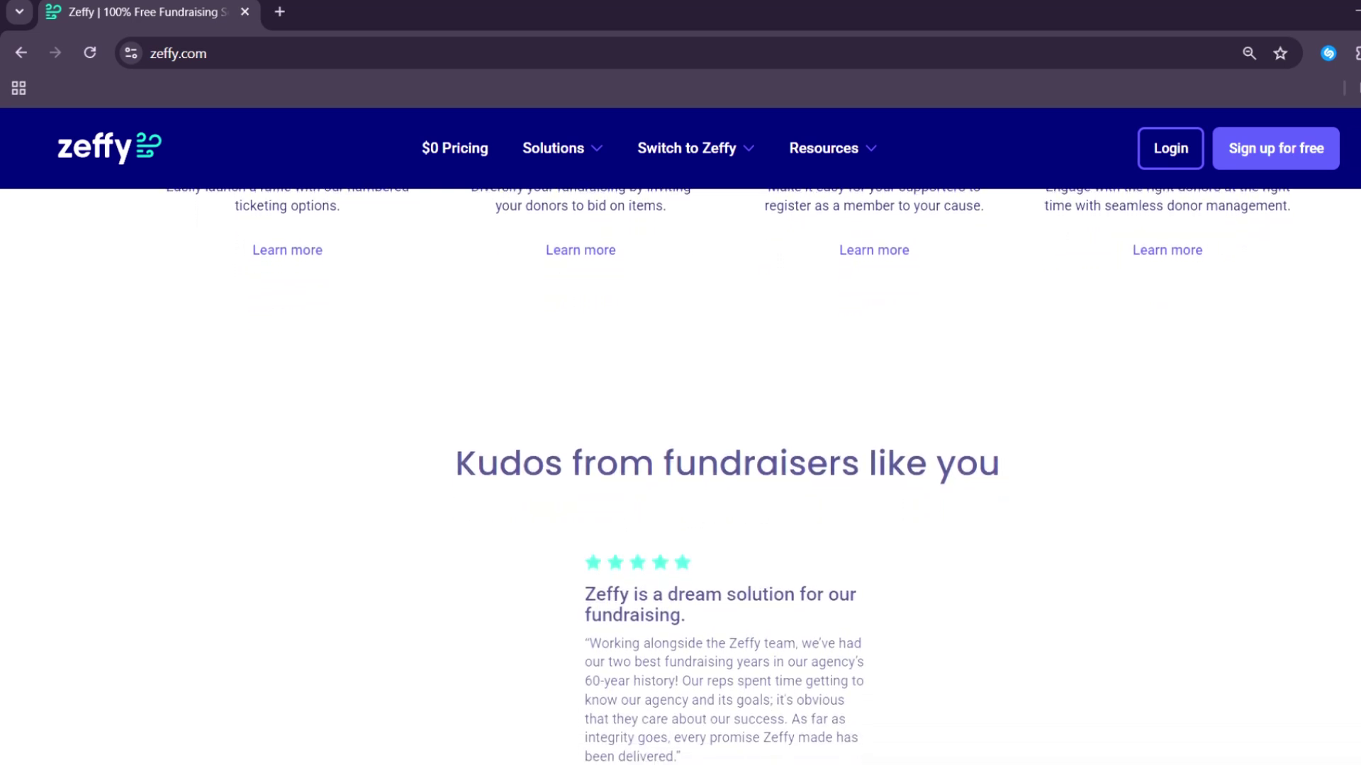
{"action": "scroll", "coordinate": [680, 425], "scroll_direction": "down", "scroll_amount": 1}
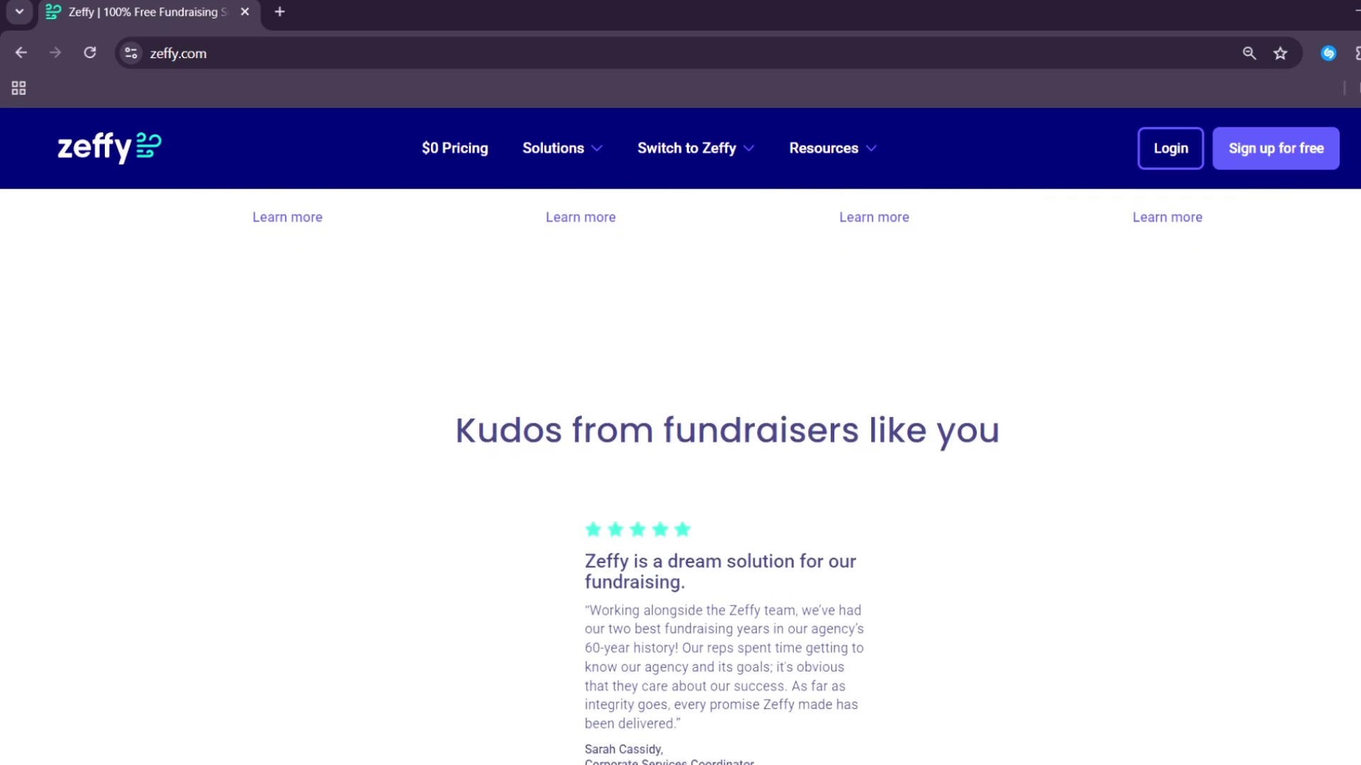
{"action": "scroll", "coordinate": [680, 426], "scroll_direction": "down", "scroll_amount": 1}
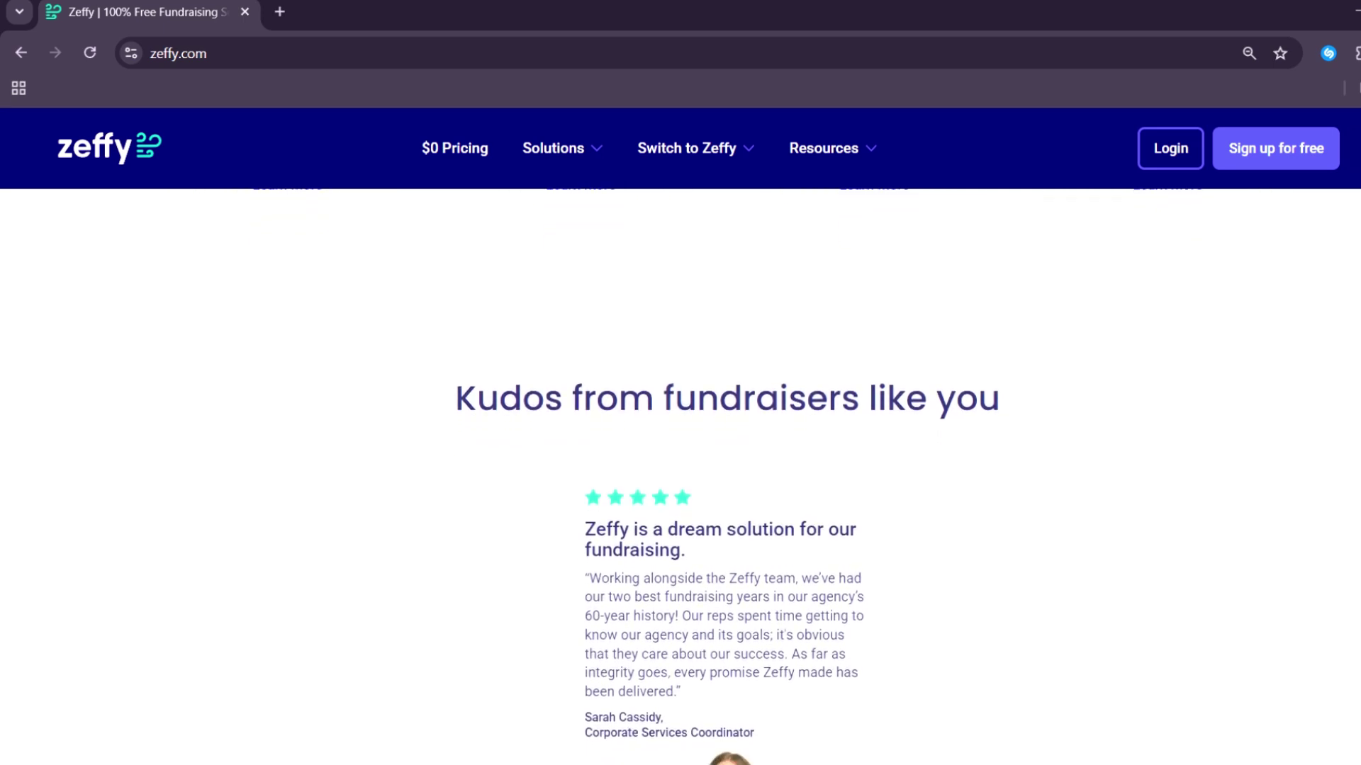
{"action": "scroll", "coordinate": [680, 426], "scroll_direction": "down", "scroll_amount": 1}
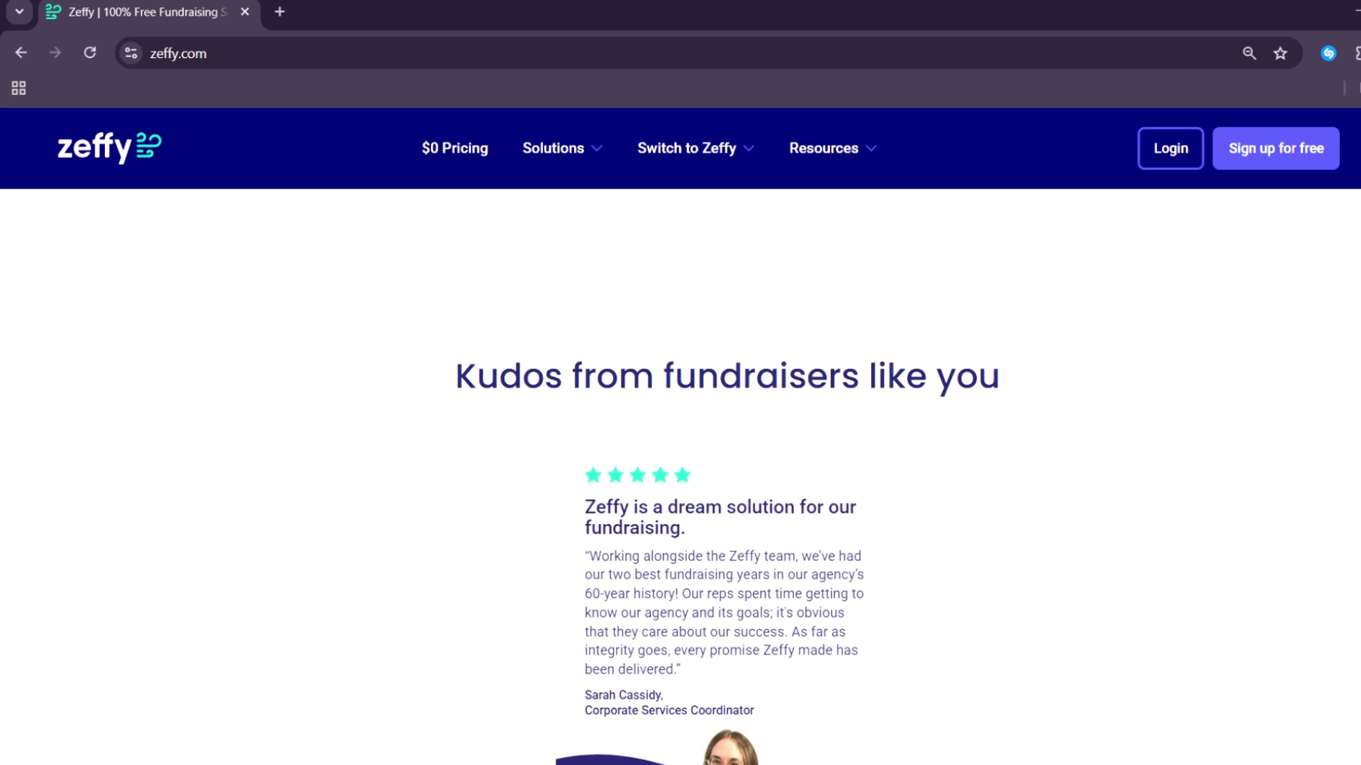
{"action": "scroll", "coordinate": [681, 425], "scroll_direction": "down", "scroll_amount": 2}
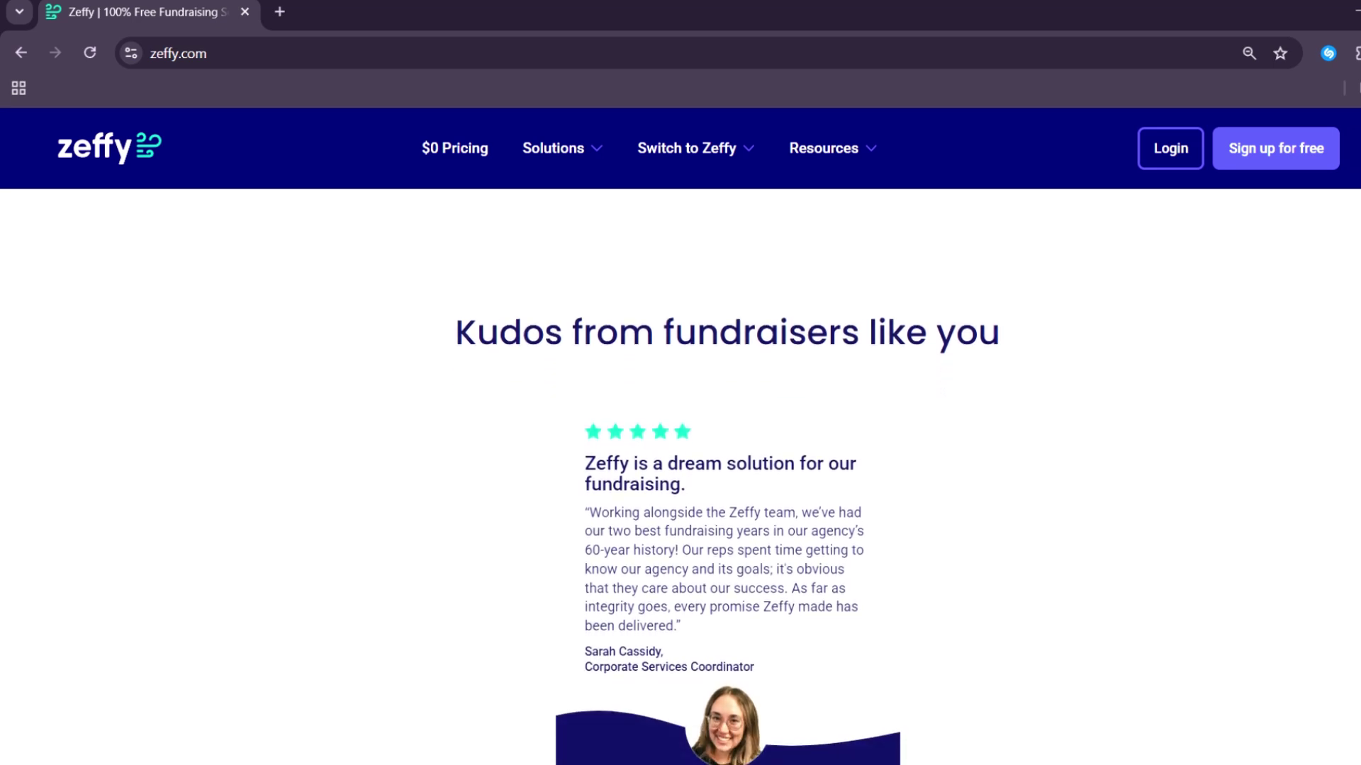
{"action": "scroll", "coordinate": [681, 425], "scroll_direction": "down", "scroll_amount": 1}
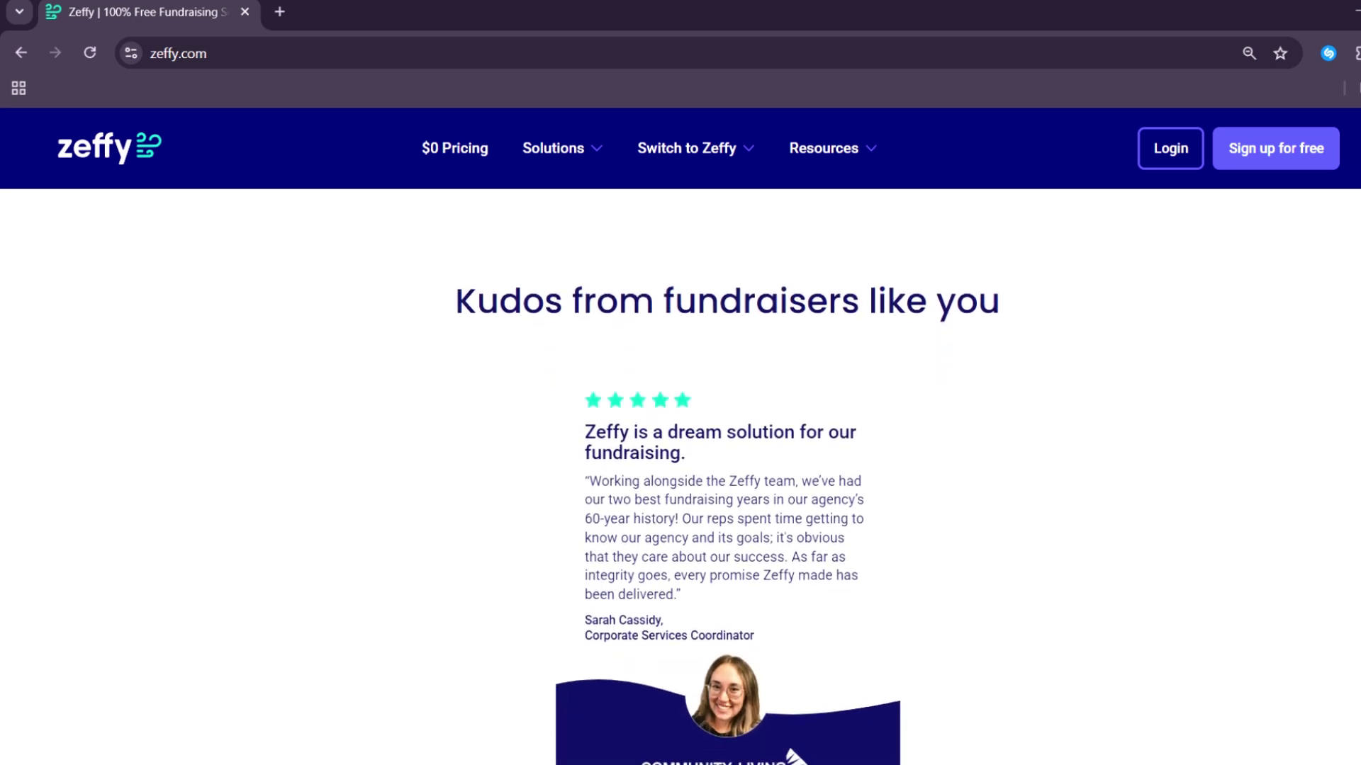
{"action": "scroll", "coordinate": [680, 425], "scroll_direction": "down", "scroll_amount": 1}
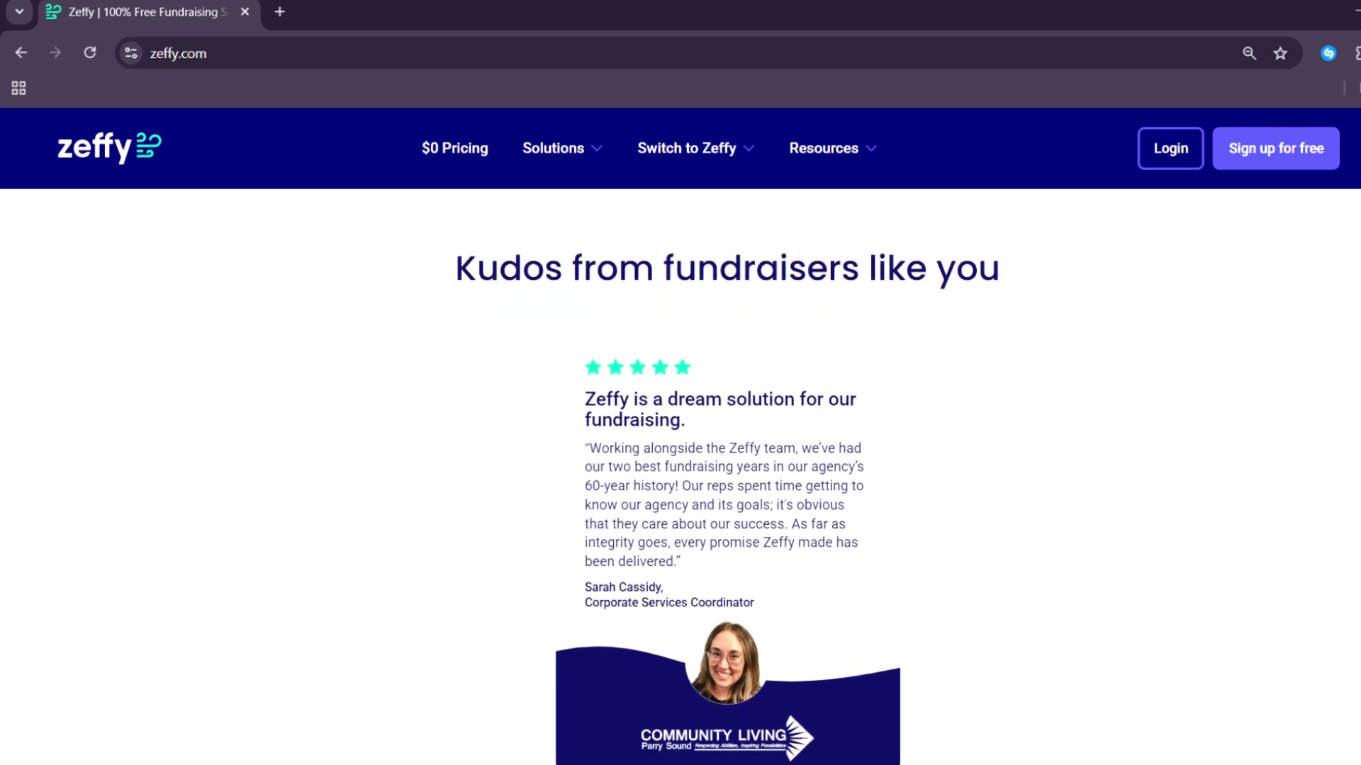
{"action": "scroll", "coordinate": [680, 425], "scroll_direction": "down", "scroll_amount": 1}
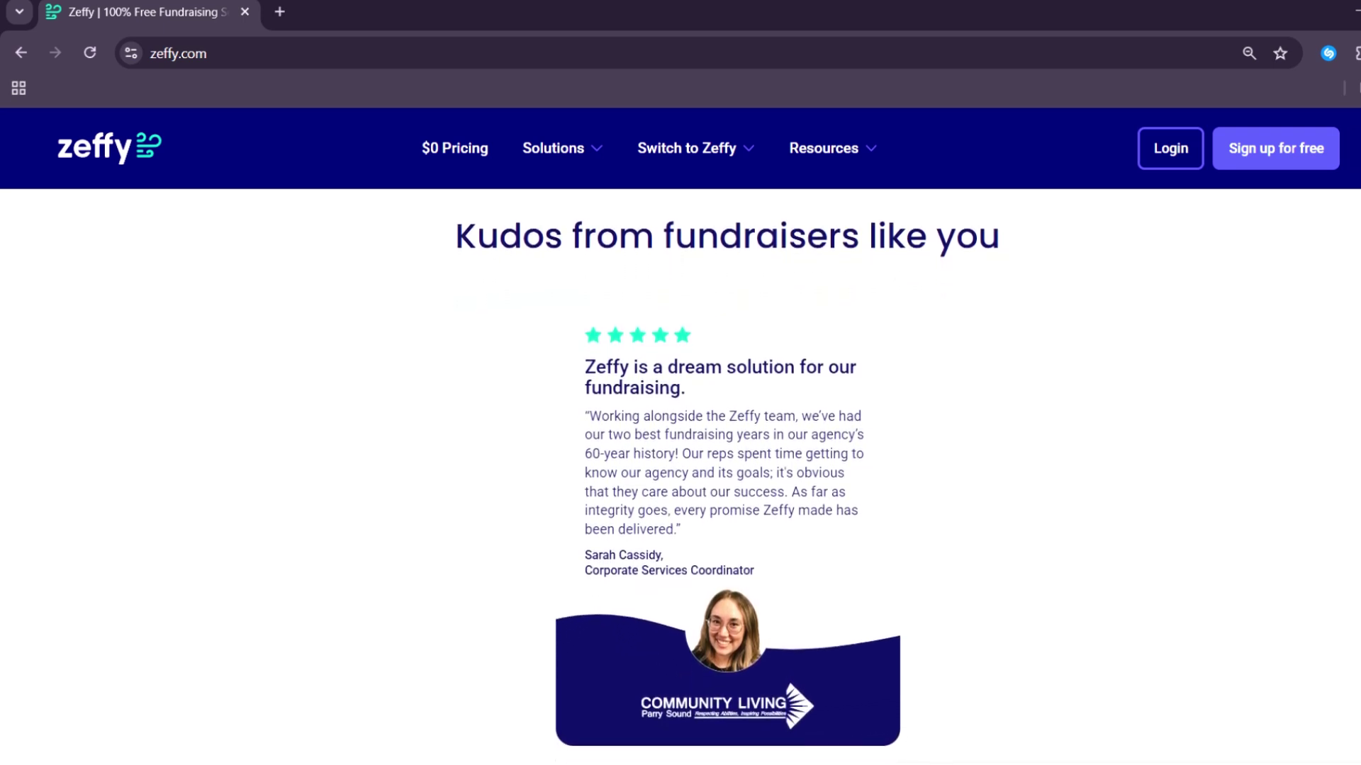
{"action": "scroll", "coordinate": [681, 425], "scroll_direction": "down", "scroll_amount": 1}
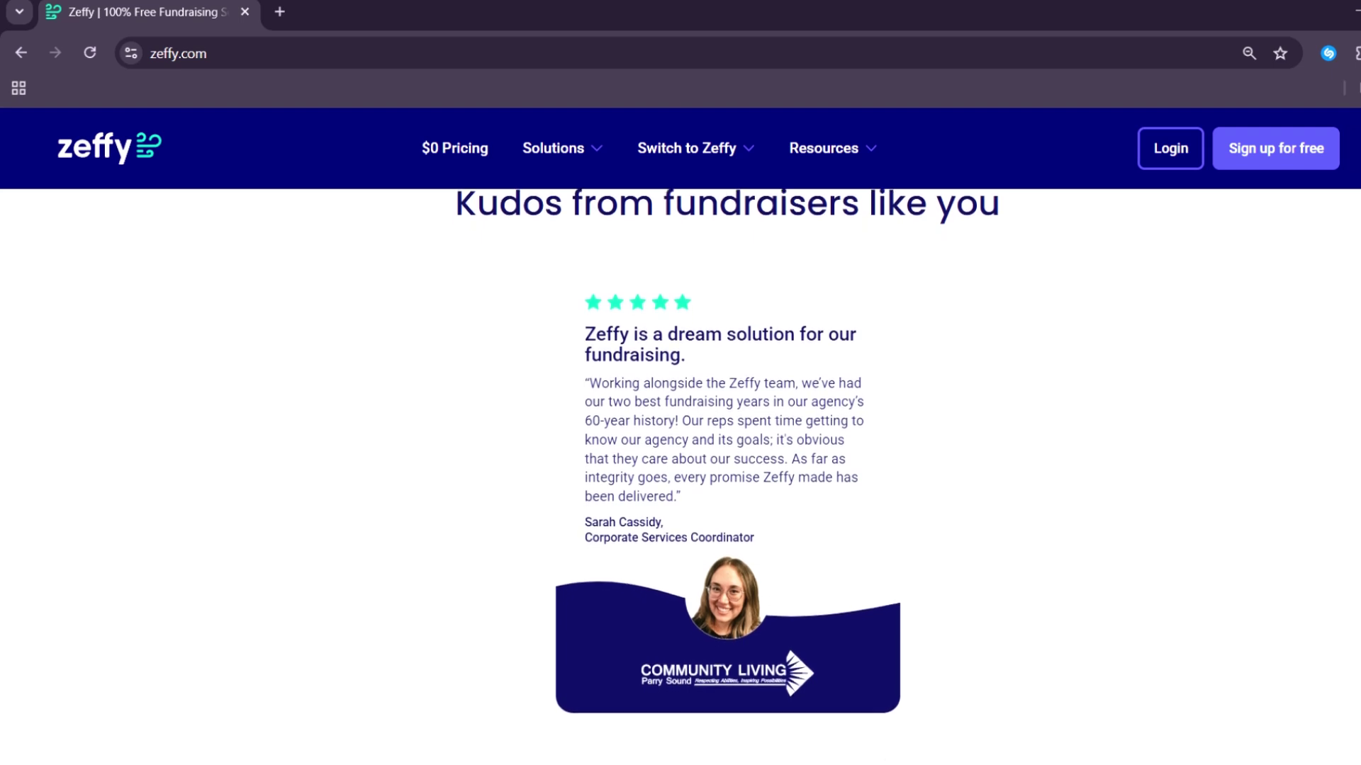
{"action": "scroll", "coordinate": [680, 426], "scroll_direction": "down", "scroll_amount": 1}
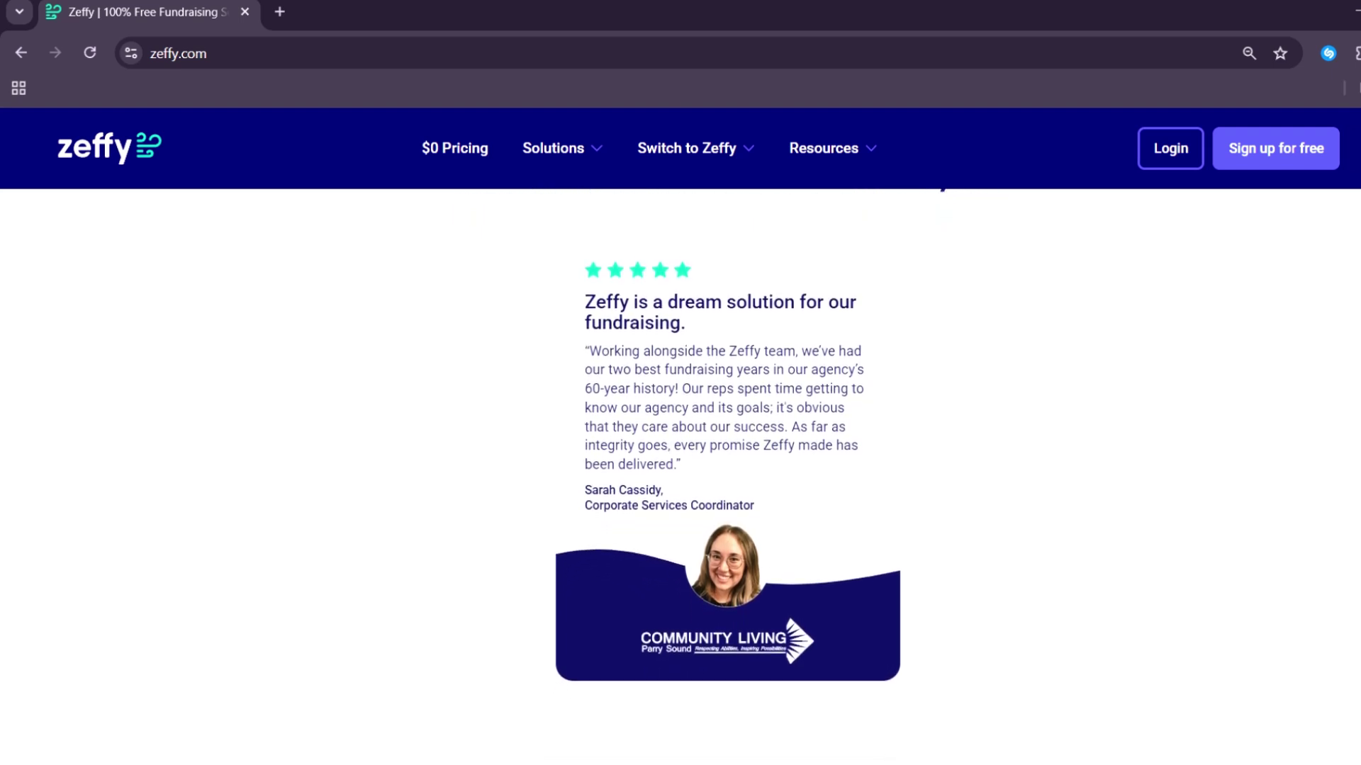
{"action": "scroll", "coordinate": [681, 425], "scroll_direction": "down", "scroll_amount": 1}
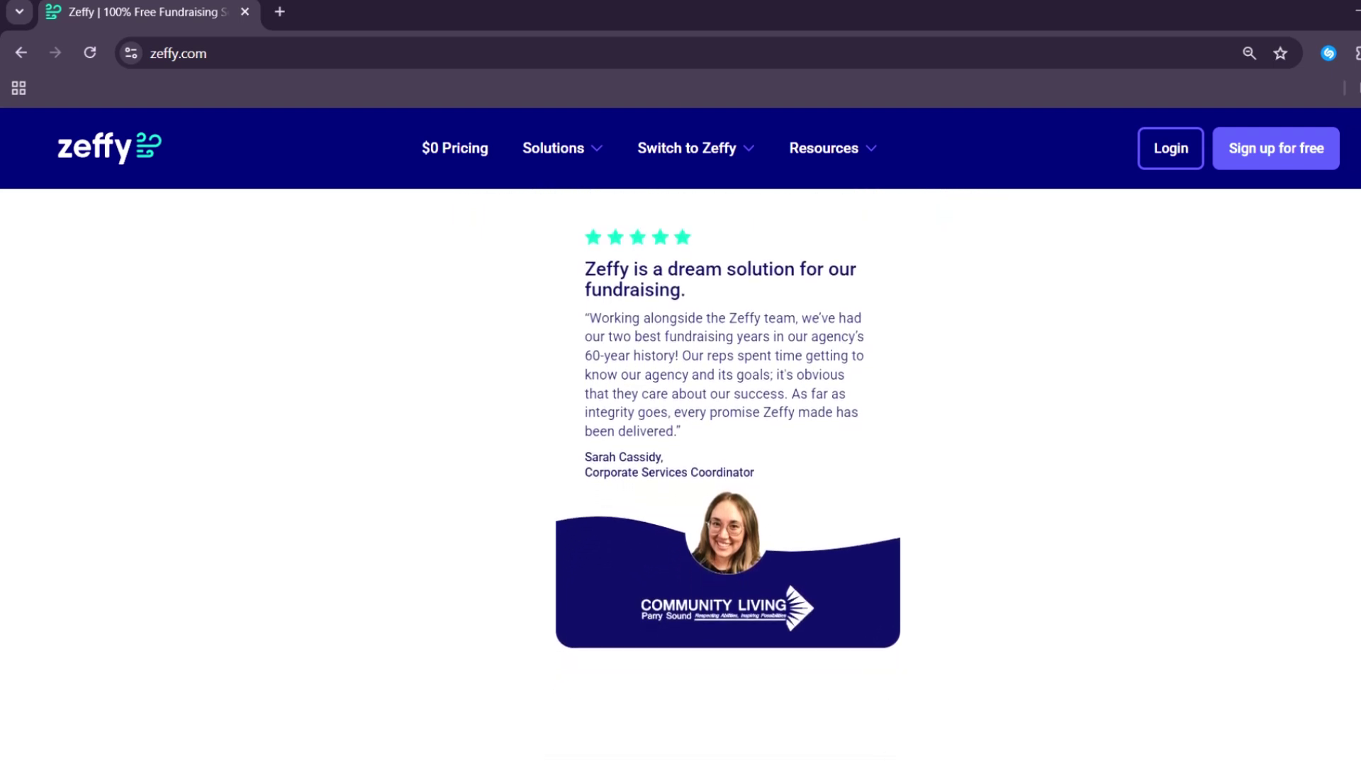
{"action": "scroll", "coordinate": [680, 425], "scroll_direction": "down", "scroll_amount": 1}
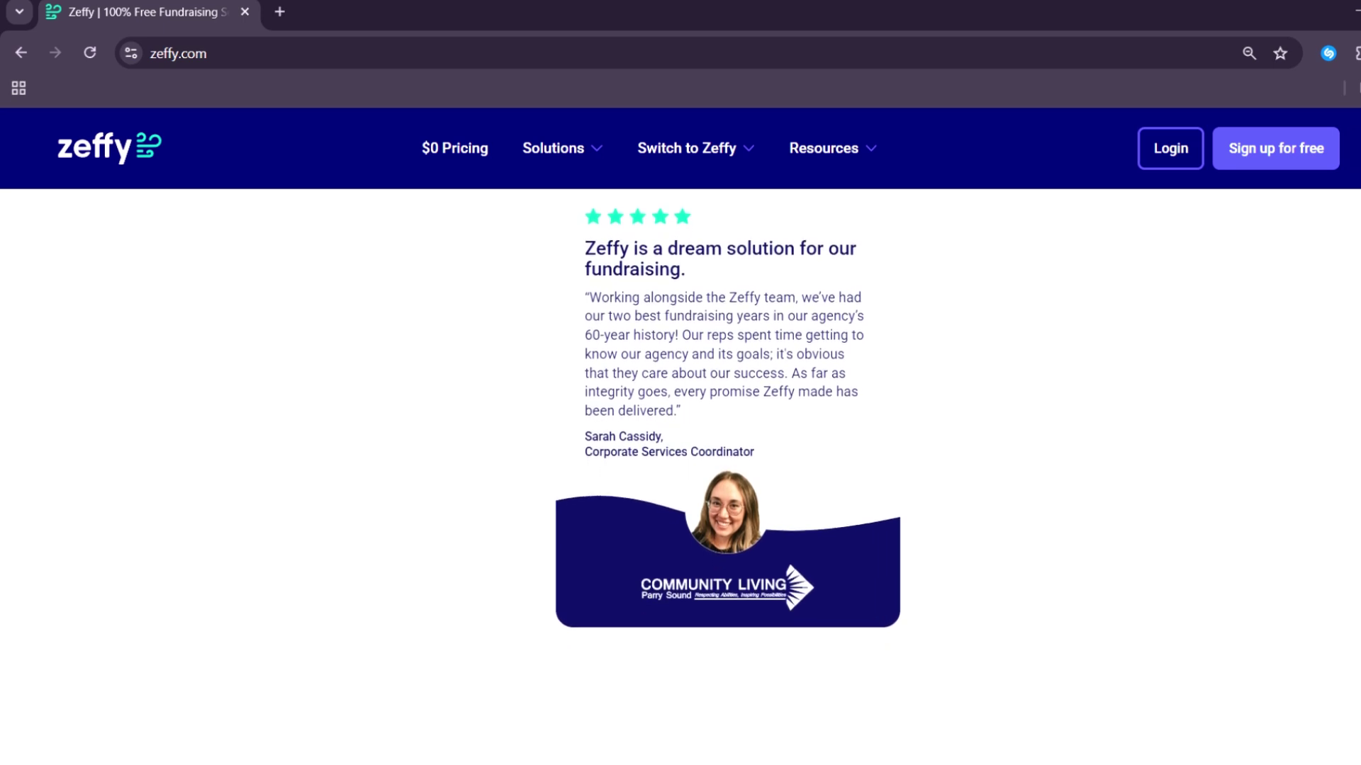
{"action": "scroll", "coordinate": [680, 426], "scroll_direction": "down", "scroll_amount": 1}
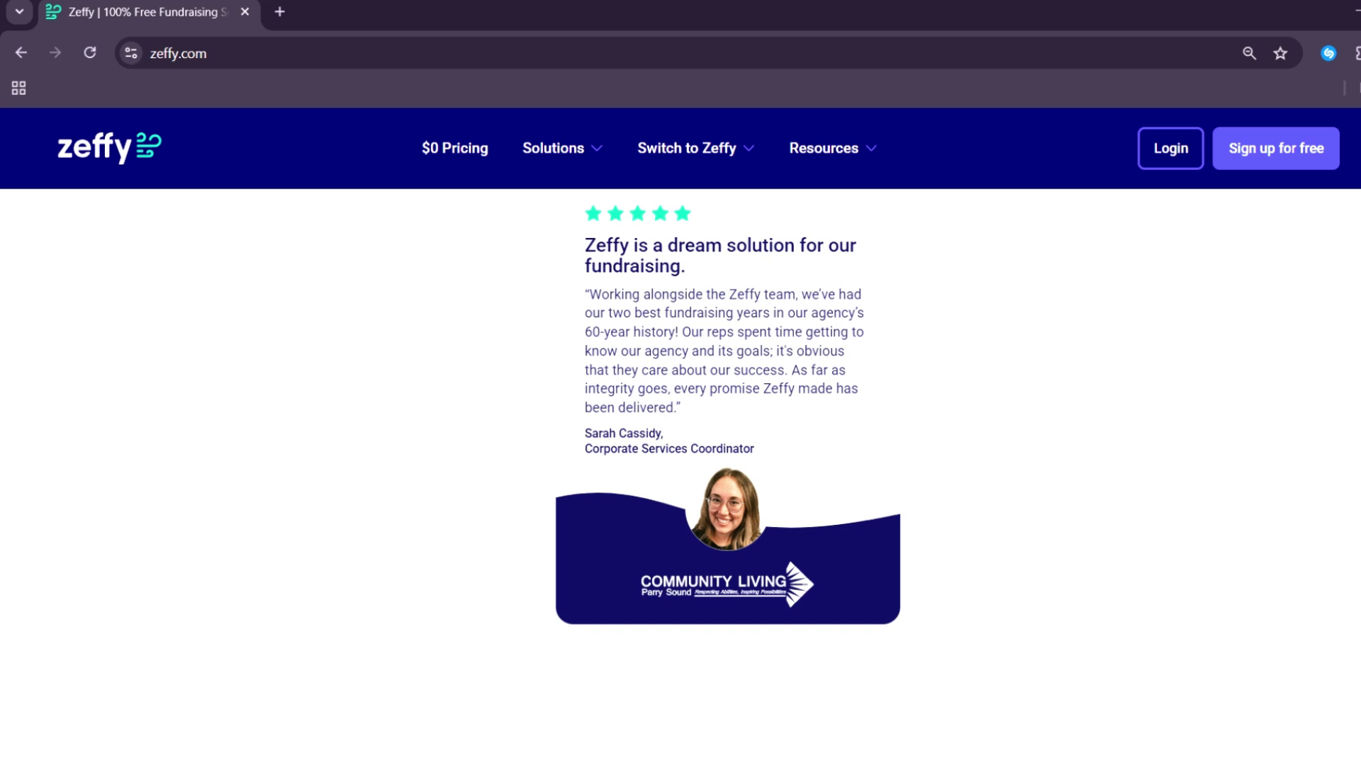
{"action": "scroll", "coordinate": [680, 426], "scroll_direction": "down", "scroll_amount": 3}
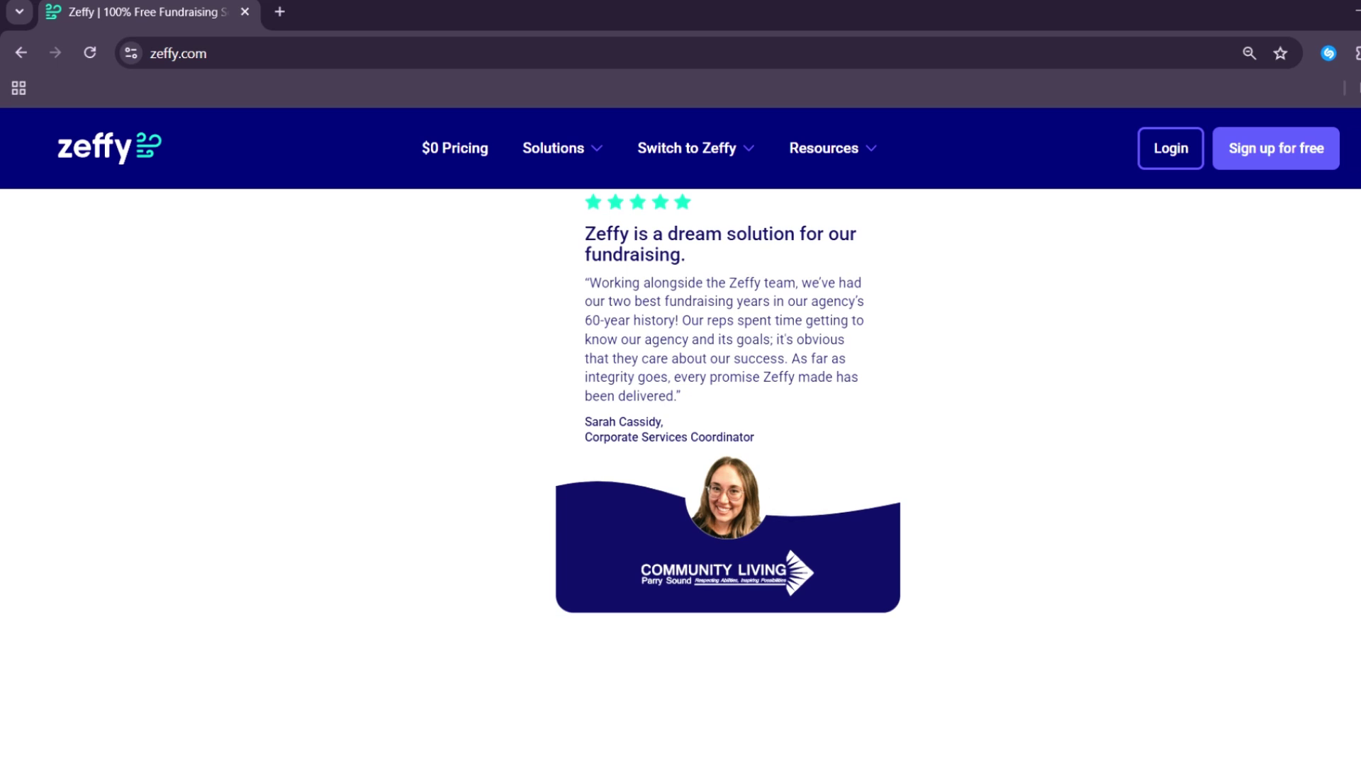
{"action": "scroll", "coordinate": [728, 333], "scroll_direction": "down", "scroll_amount": 1}
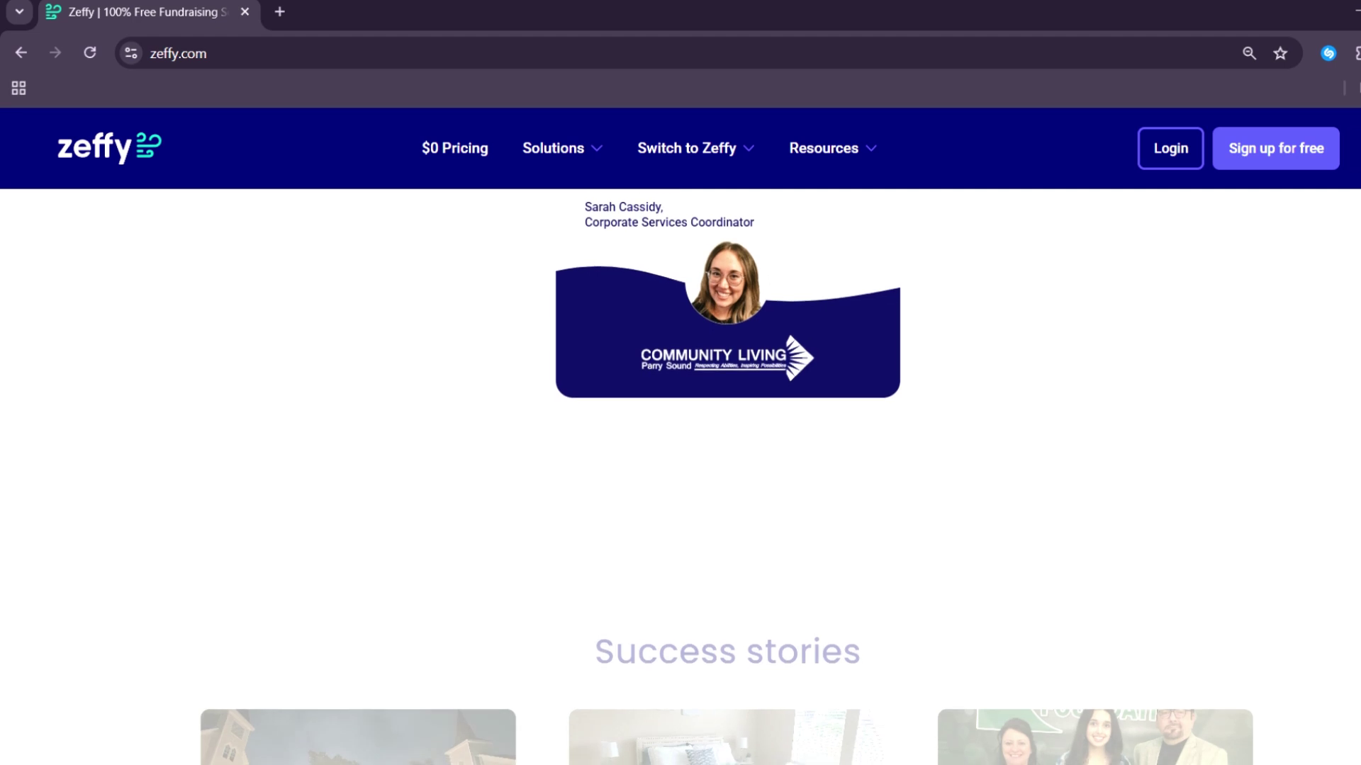
Scroll past the Success stories cards to the 'Ready to get started for free?' footer
{"action": "scroll", "coordinate": [729, 426], "scroll_direction": "down", "scroll_amount": 1}
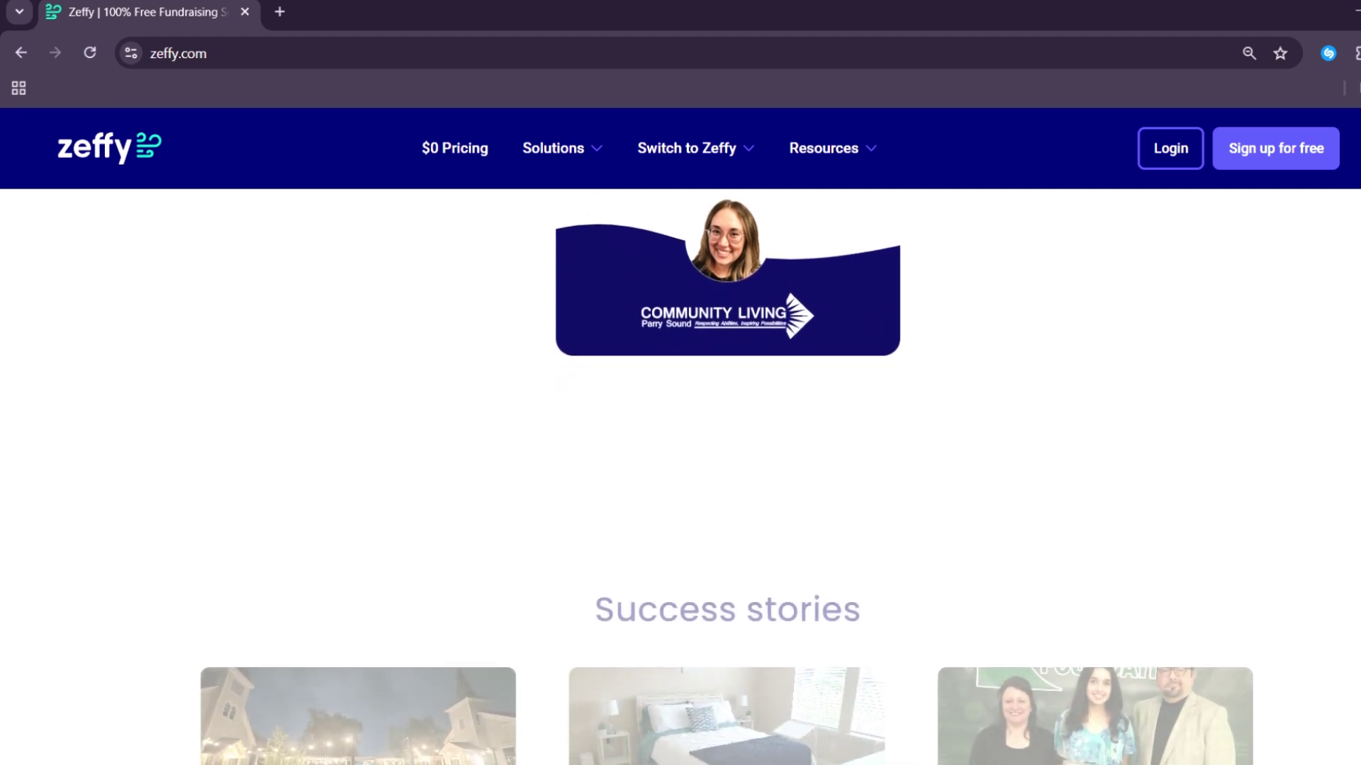
{"action": "scroll", "coordinate": [728, 426], "scroll_direction": "down", "scroll_amount": 1}
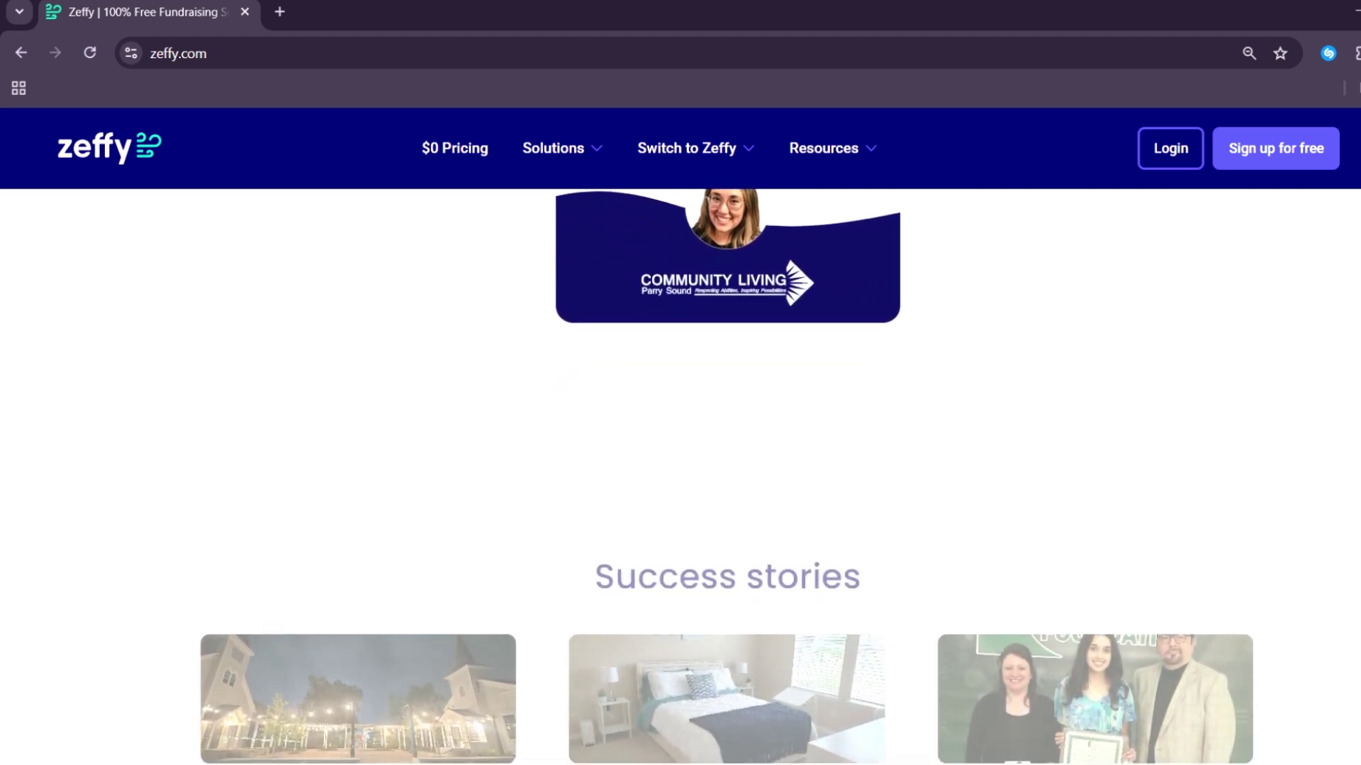
{"action": "scroll", "coordinate": [728, 426], "scroll_direction": "down", "scroll_amount": 1}
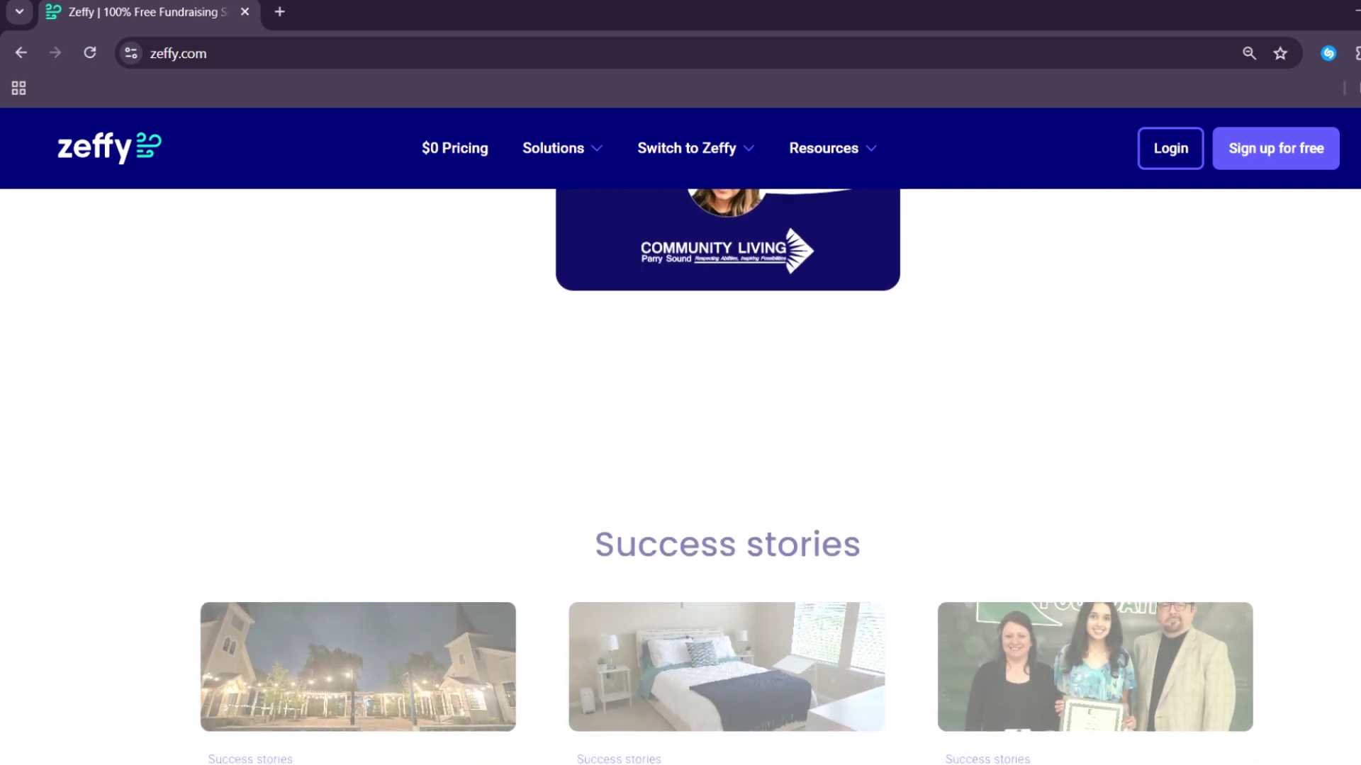
{"action": "scroll", "coordinate": [729, 425], "scroll_direction": "down", "scroll_amount": 1}
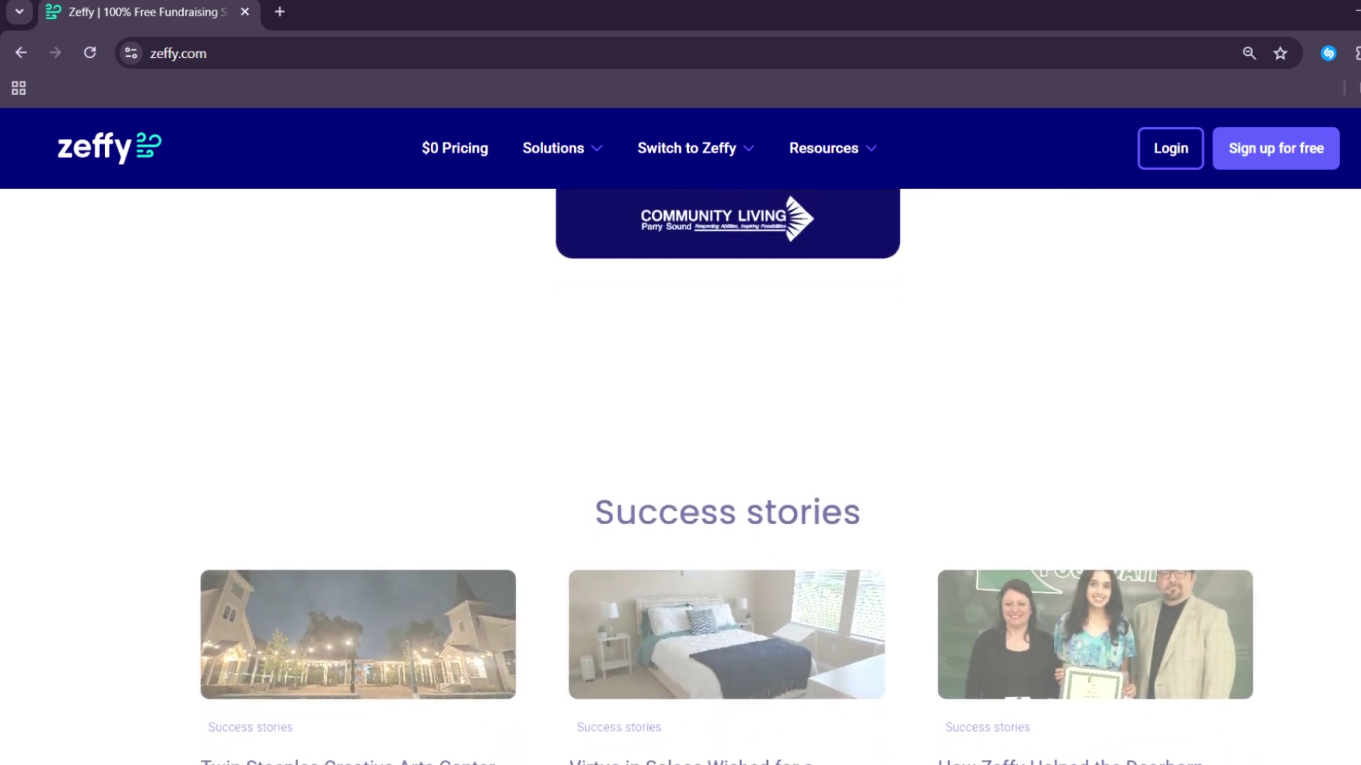
{"action": "scroll", "coordinate": [729, 425], "scroll_direction": "down", "scroll_amount": 1}
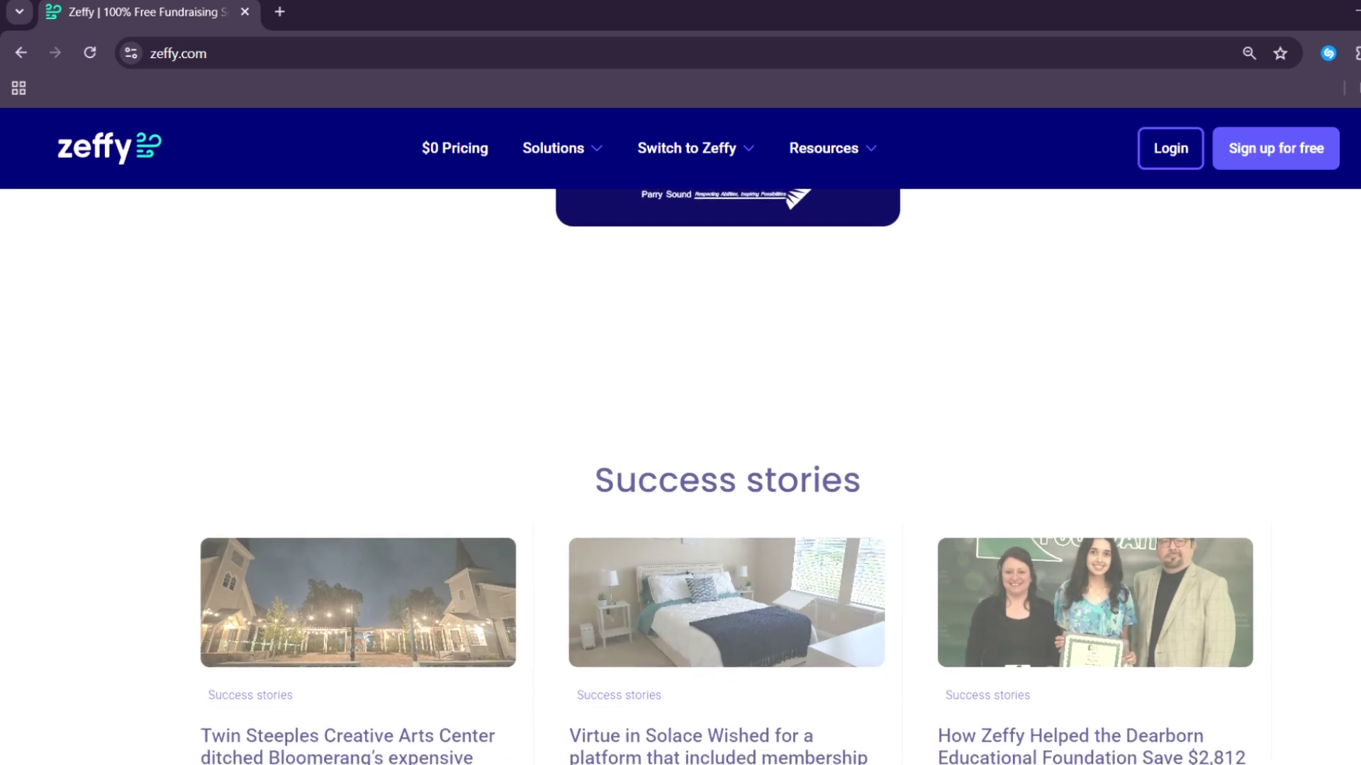
{"action": "scroll", "coordinate": [728, 425], "scroll_direction": "down", "scroll_amount": 1}
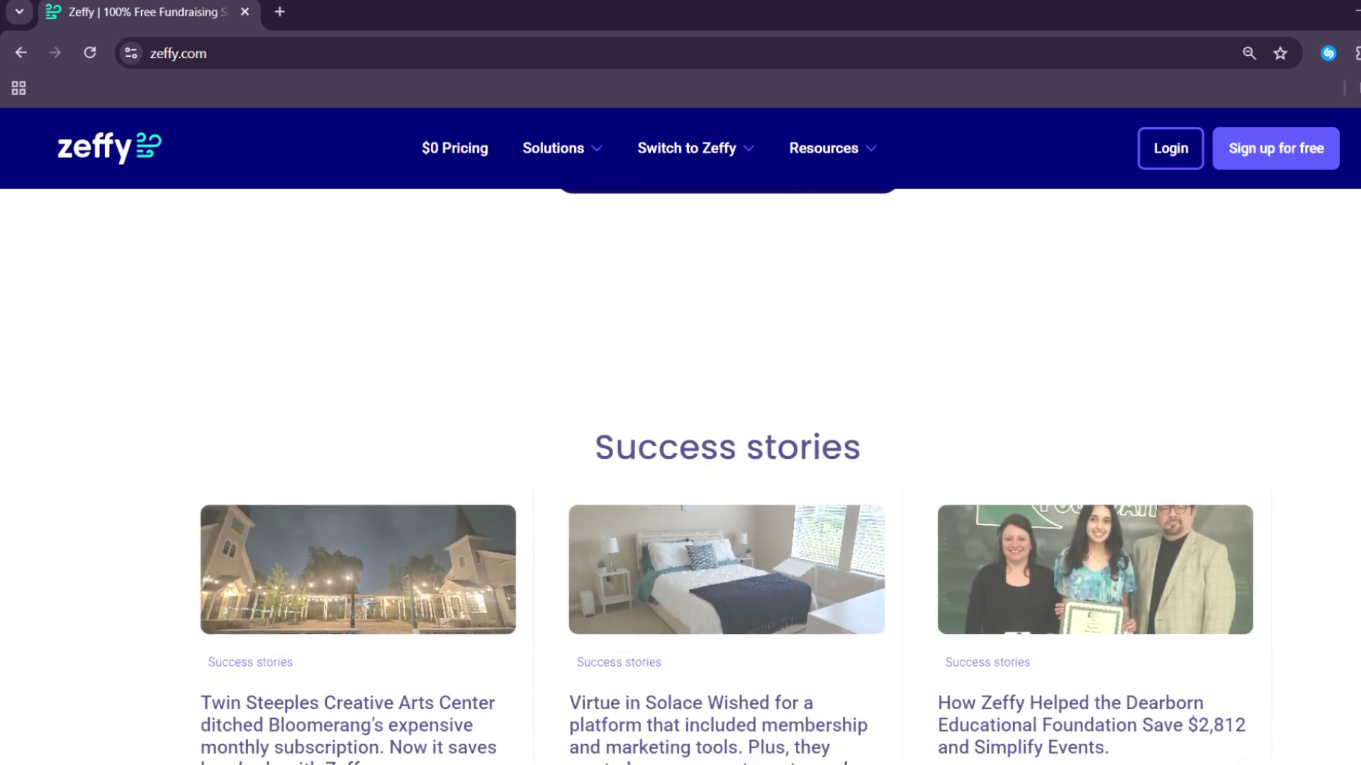
{"action": "scroll", "coordinate": [729, 425], "scroll_direction": "down", "scroll_amount": 1}
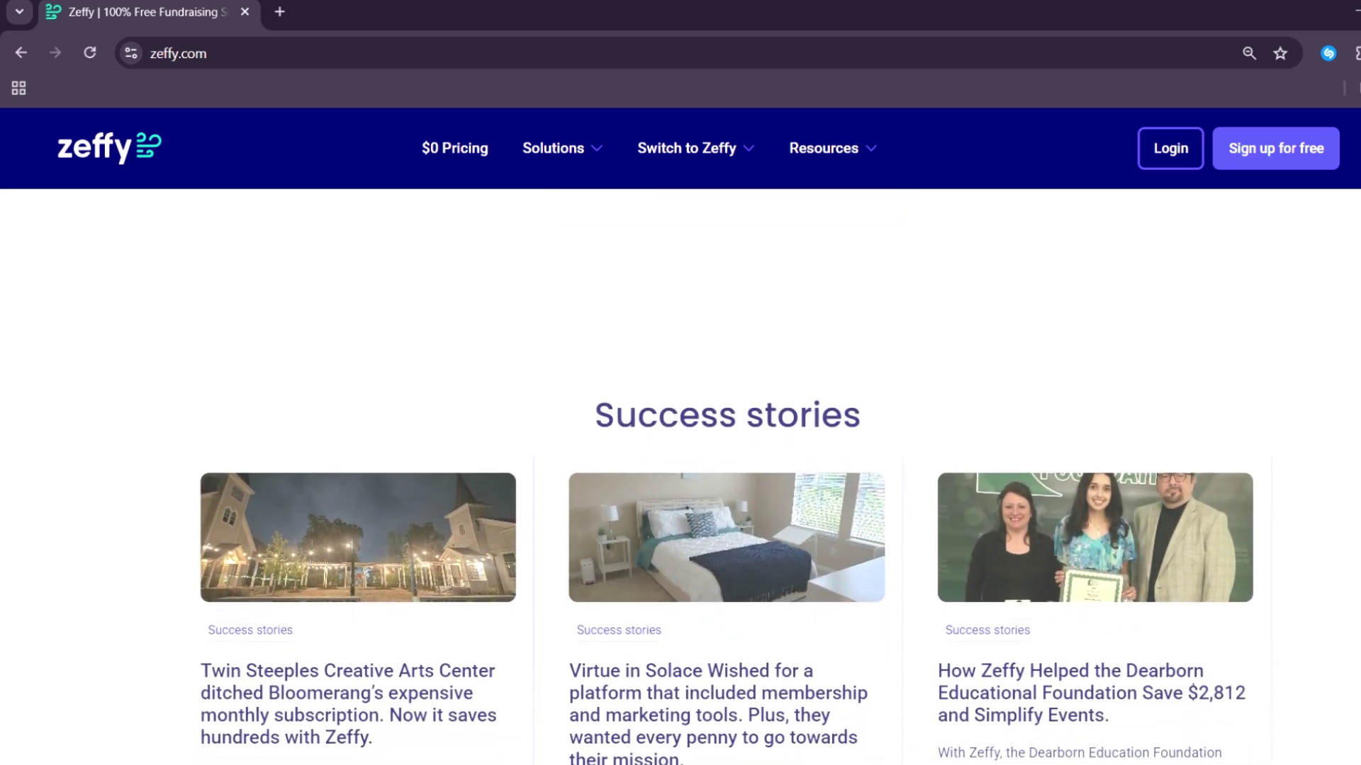
{"action": "scroll", "coordinate": [728, 425], "scroll_direction": "down", "scroll_amount": 1}
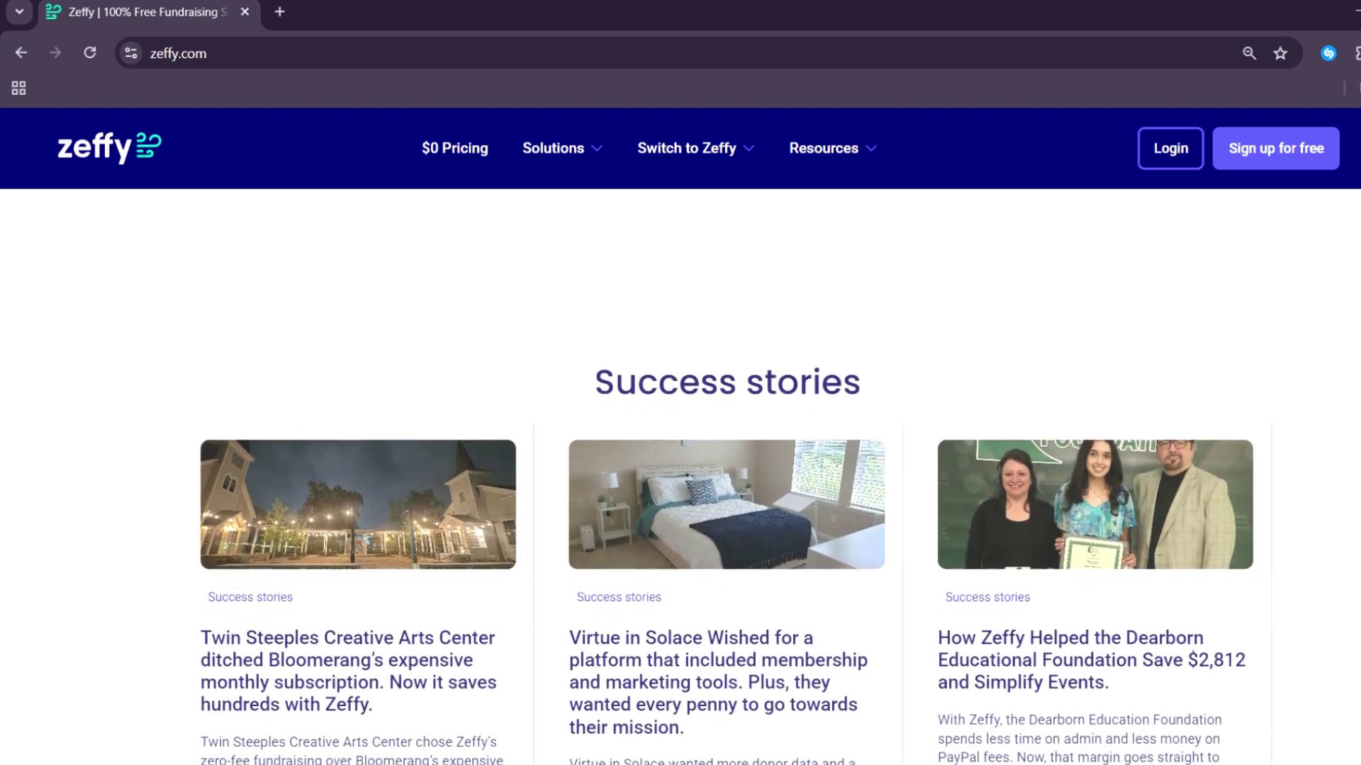
{"action": "scroll", "coordinate": [728, 425], "scroll_direction": "down", "scroll_amount": 1}
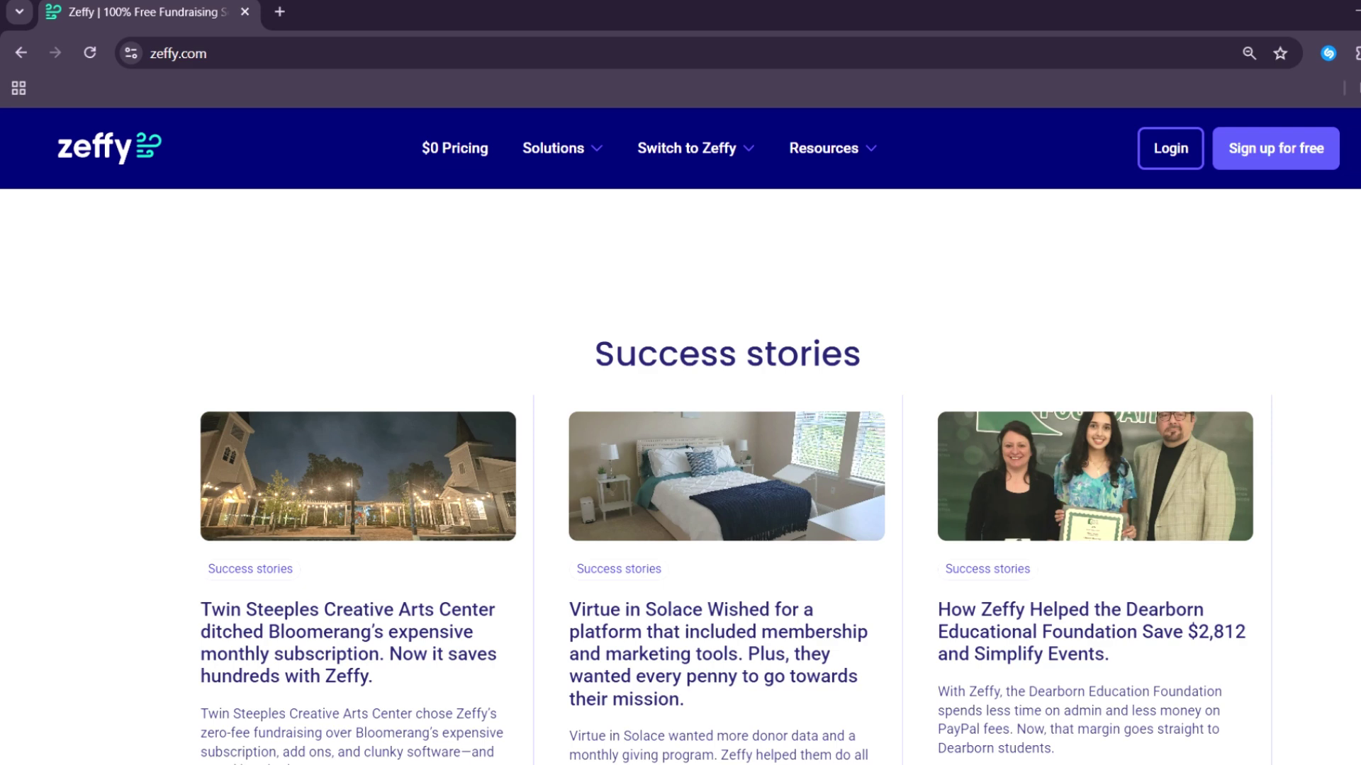
{"action": "scroll", "coordinate": [729, 425], "scroll_direction": "down", "scroll_amount": 2}
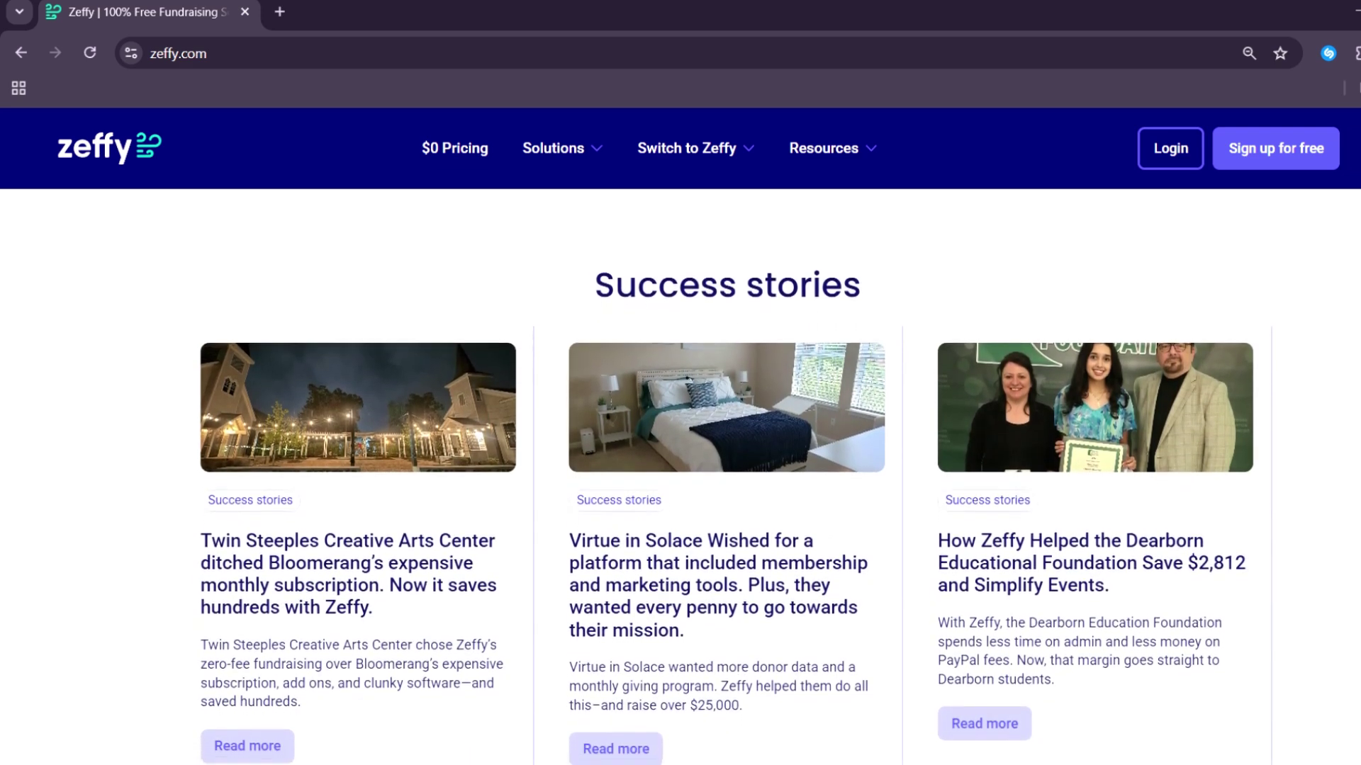
{"action": "scroll", "coordinate": [728, 426], "scroll_direction": "down", "scroll_amount": 1}
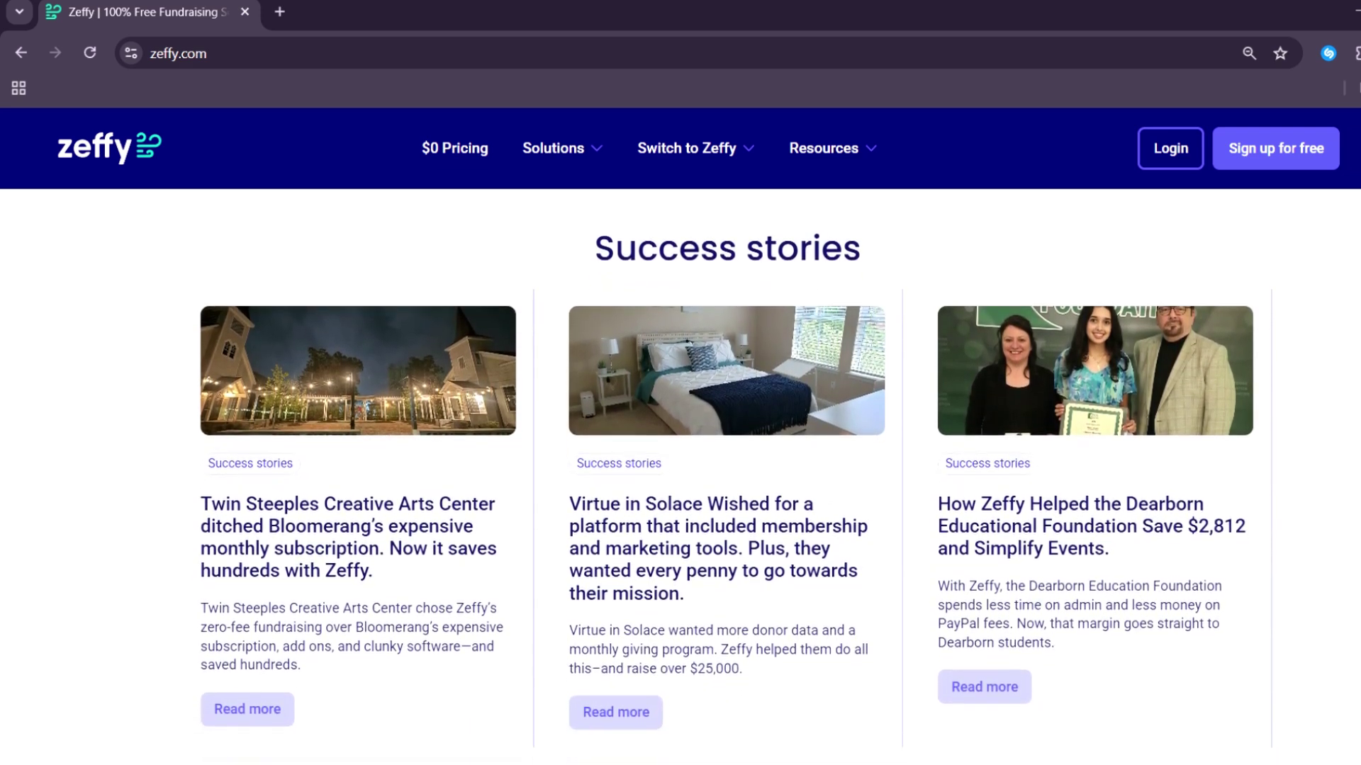
{"action": "scroll", "coordinate": [729, 426], "scroll_direction": "down", "scroll_amount": 1}
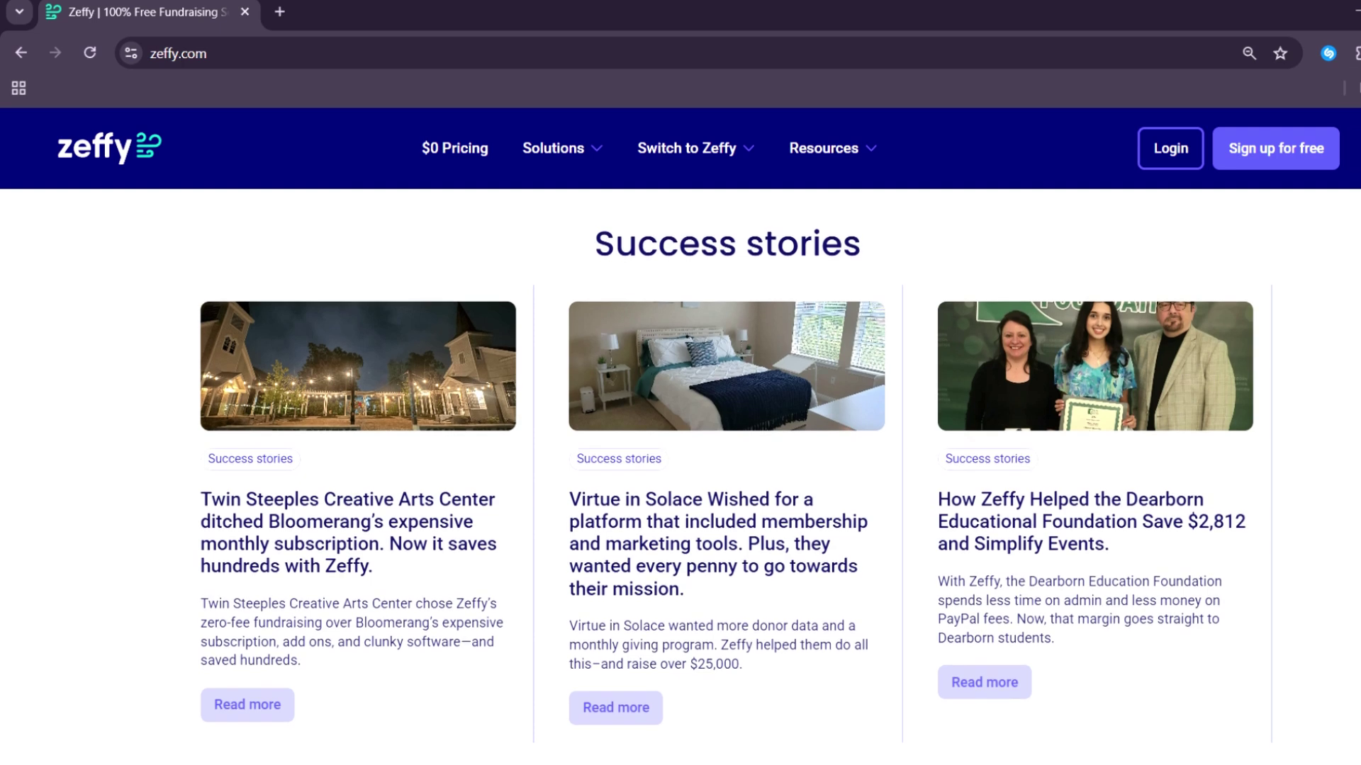
{"action": "scroll", "coordinate": [728, 425], "scroll_direction": "down", "scroll_amount": 1}
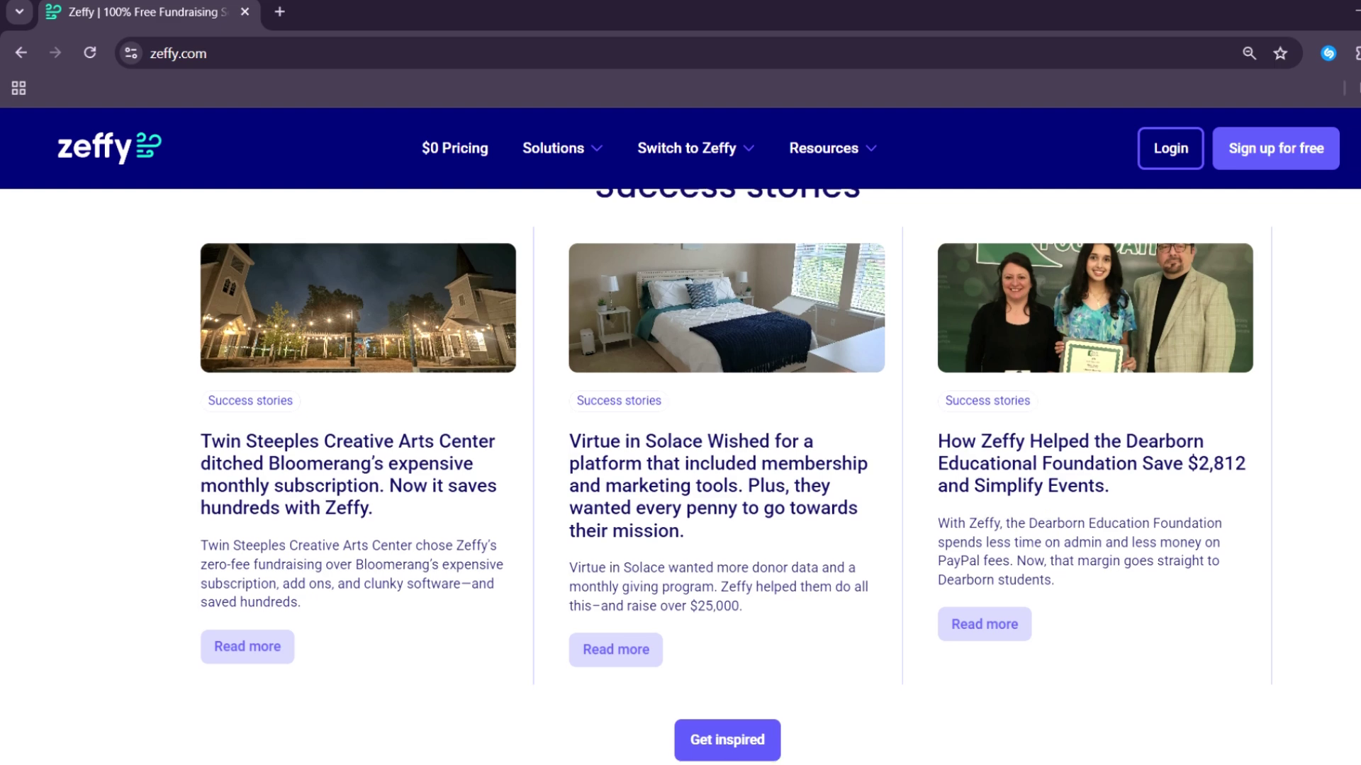
{"action": "scroll", "coordinate": [728, 426], "scroll_direction": "down", "scroll_amount": 1}
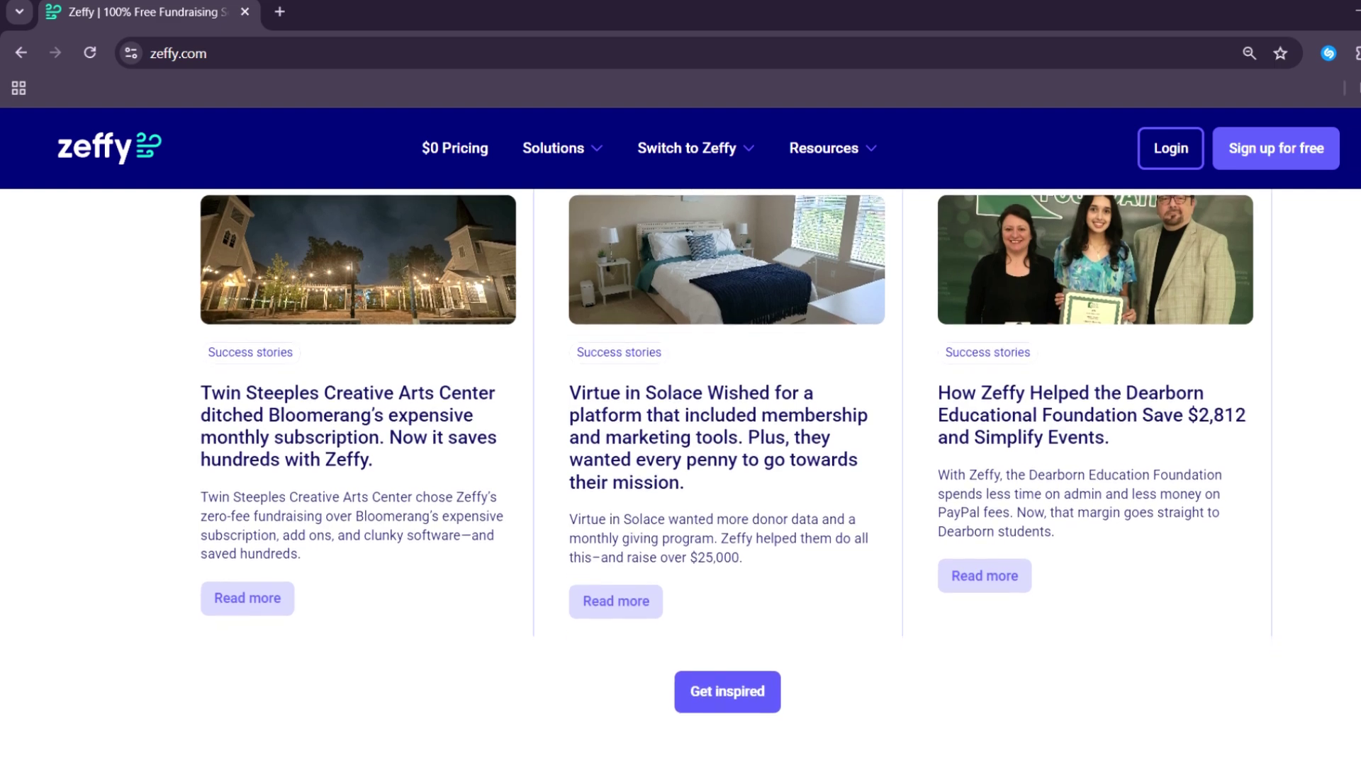
{"action": "scroll", "coordinate": [729, 426], "scroll_direction": "down", "scroll_amount": 2}
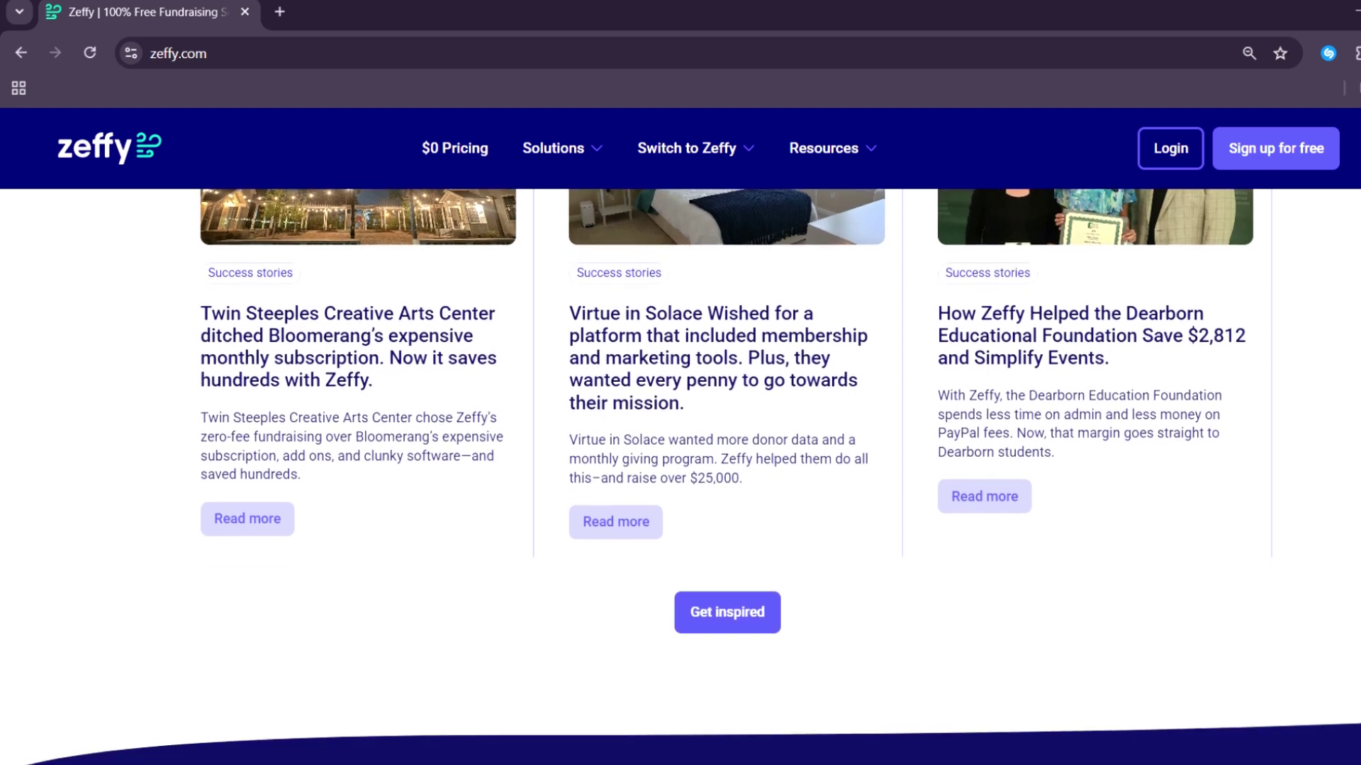
{"action": "scroll", "coordinate": [728, 425], "scroll_direction": "down", "scroll_amount": 1}
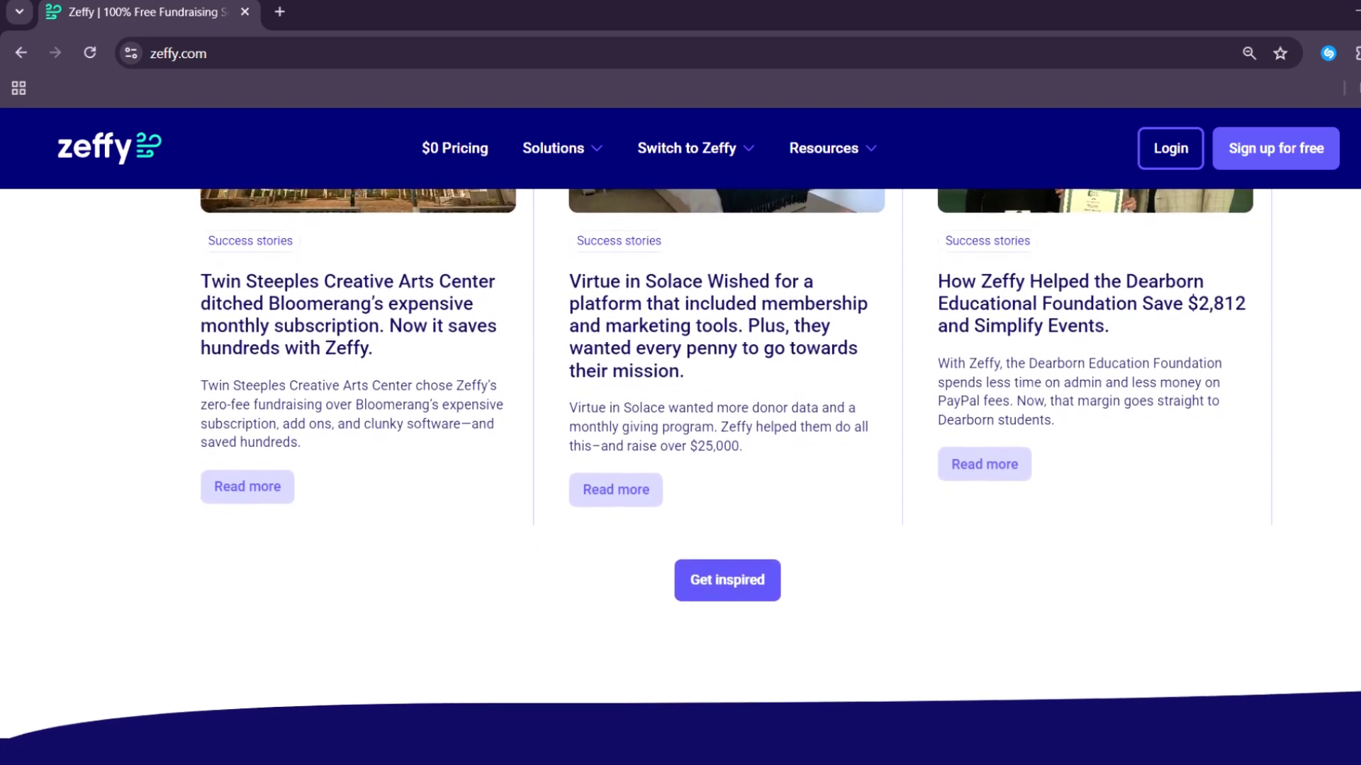
{"action": "scroll", "coordinate": [728, 426], "scroll_direction": "down", "scroll_amount": 1}
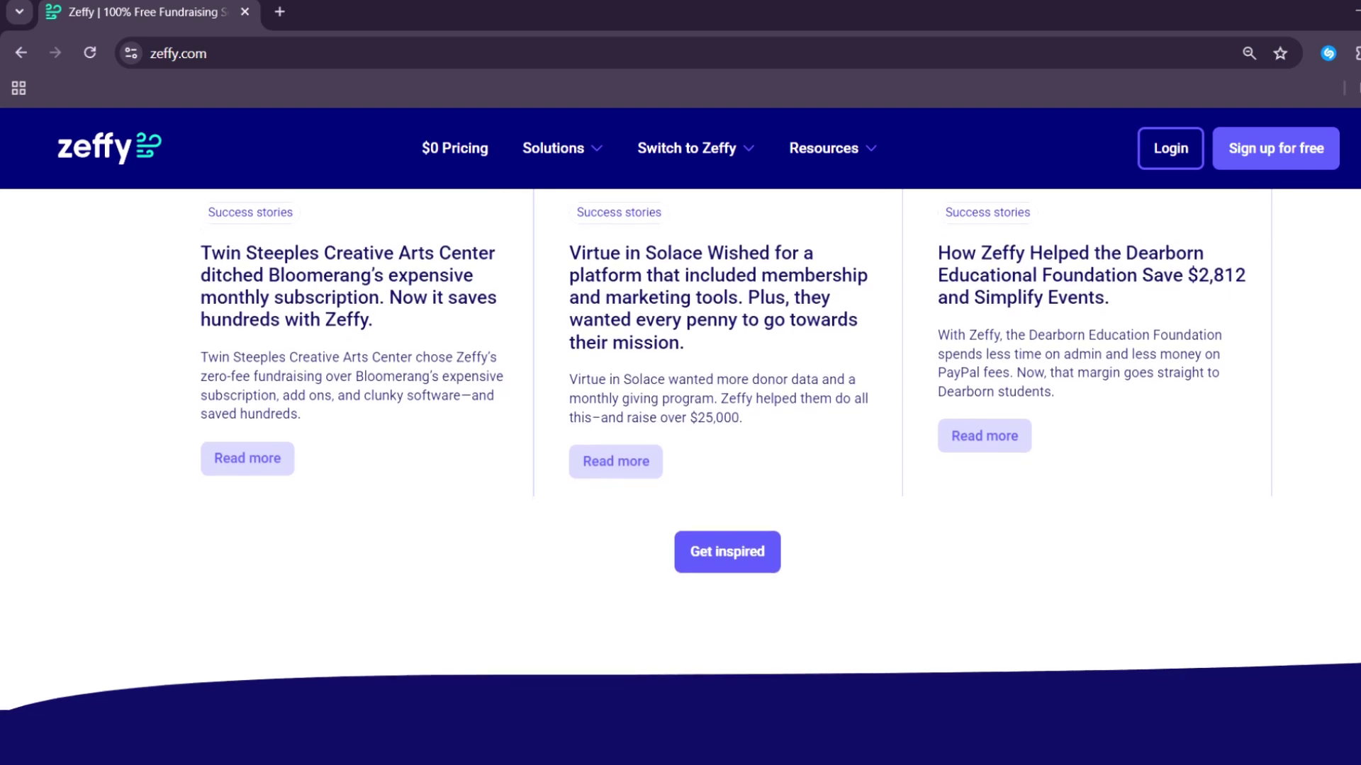
{"action": "scroll", "coordinate": [728, 426], "scroll_direction": "down", "scroll_amount": 1}
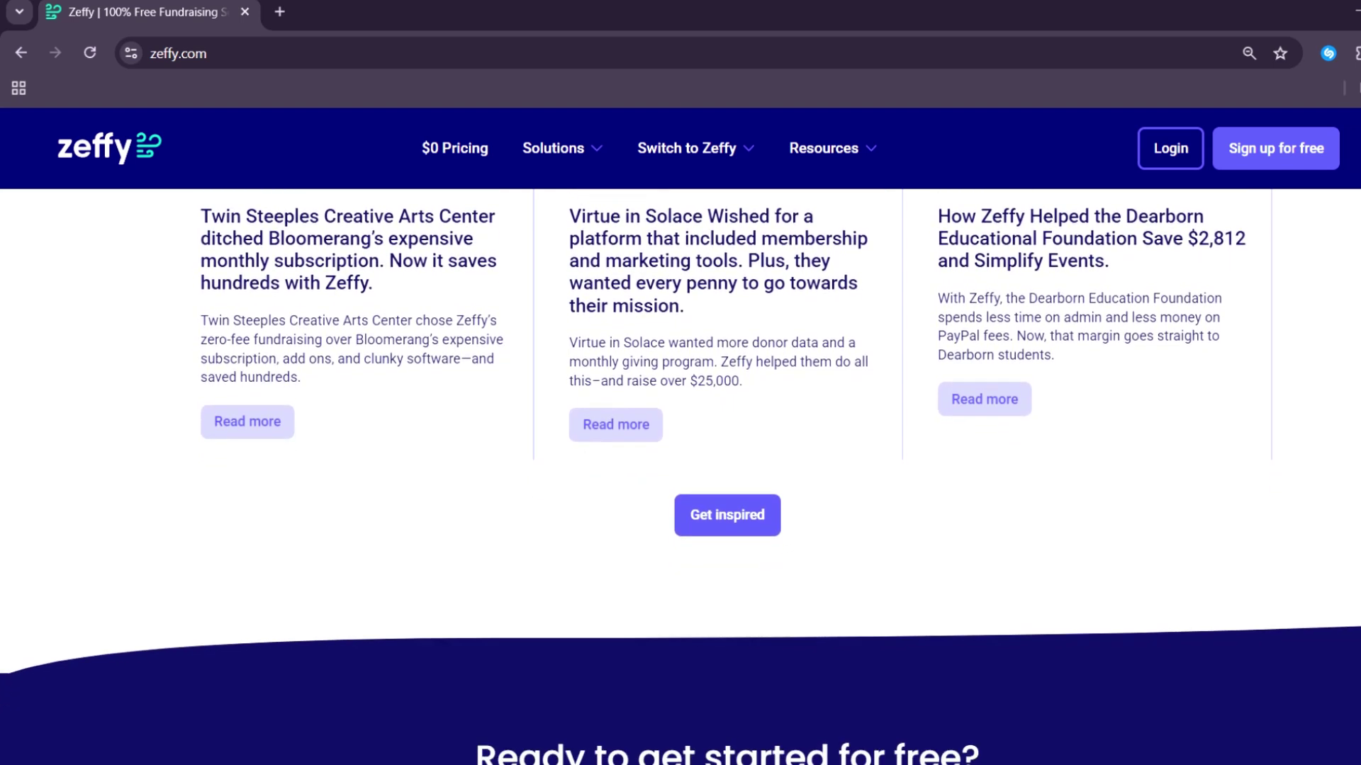
{"action": "scroll", "coordinate": [729, 426], "scroll_direction": "down", "scroll_amount": 1}
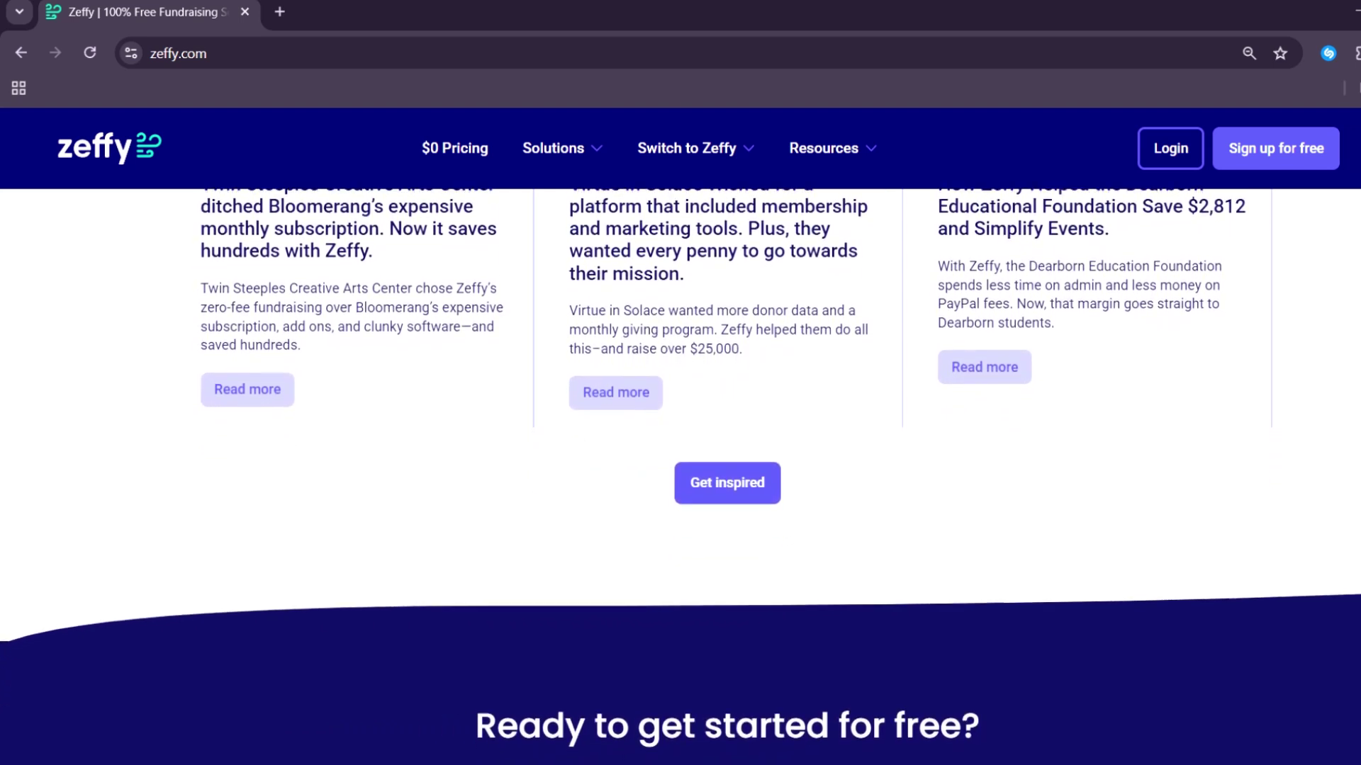
{"action": "scroll", "coordinate": [681, 476], "scroll_direction": "down", "scroll_amount": 1}
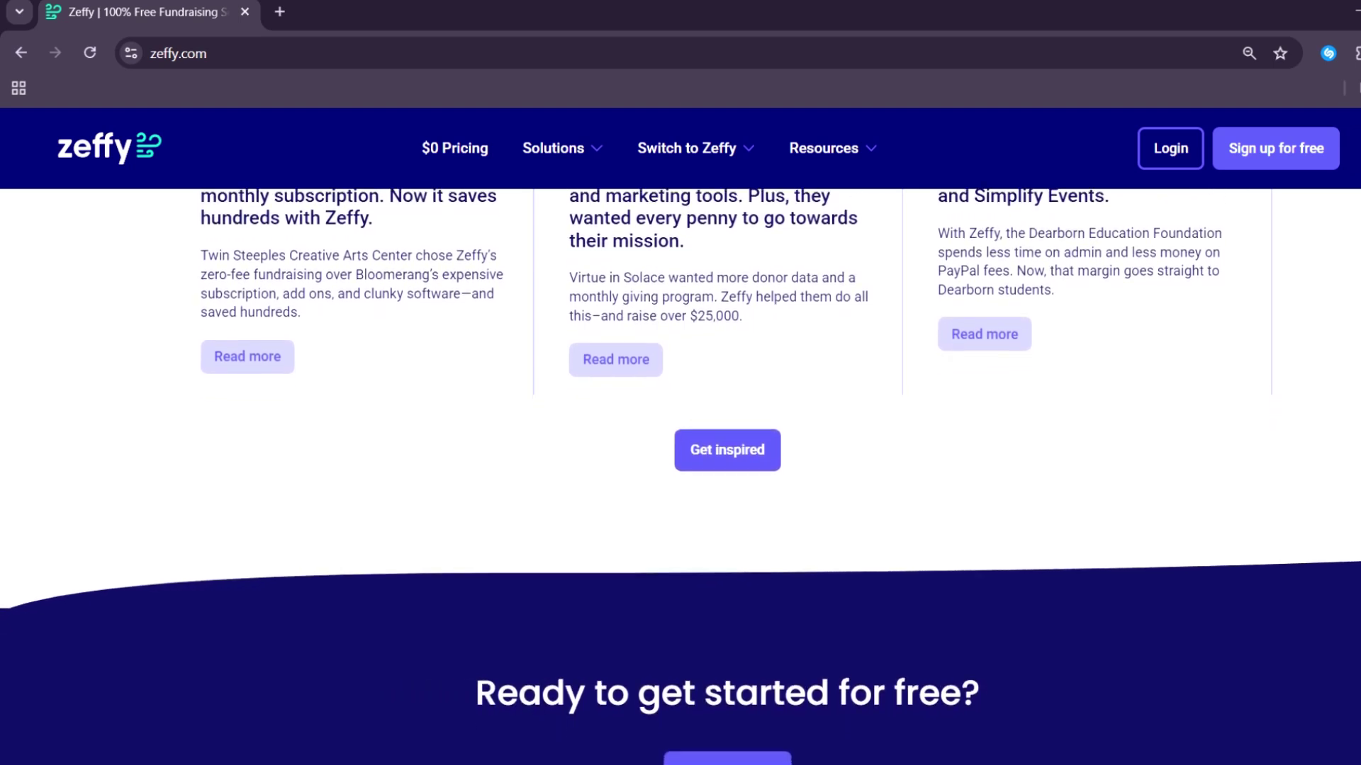
{"action": "scroll", "coordinate": [681, 476], "scroll_direction": "down", "scroll_amount": 1}
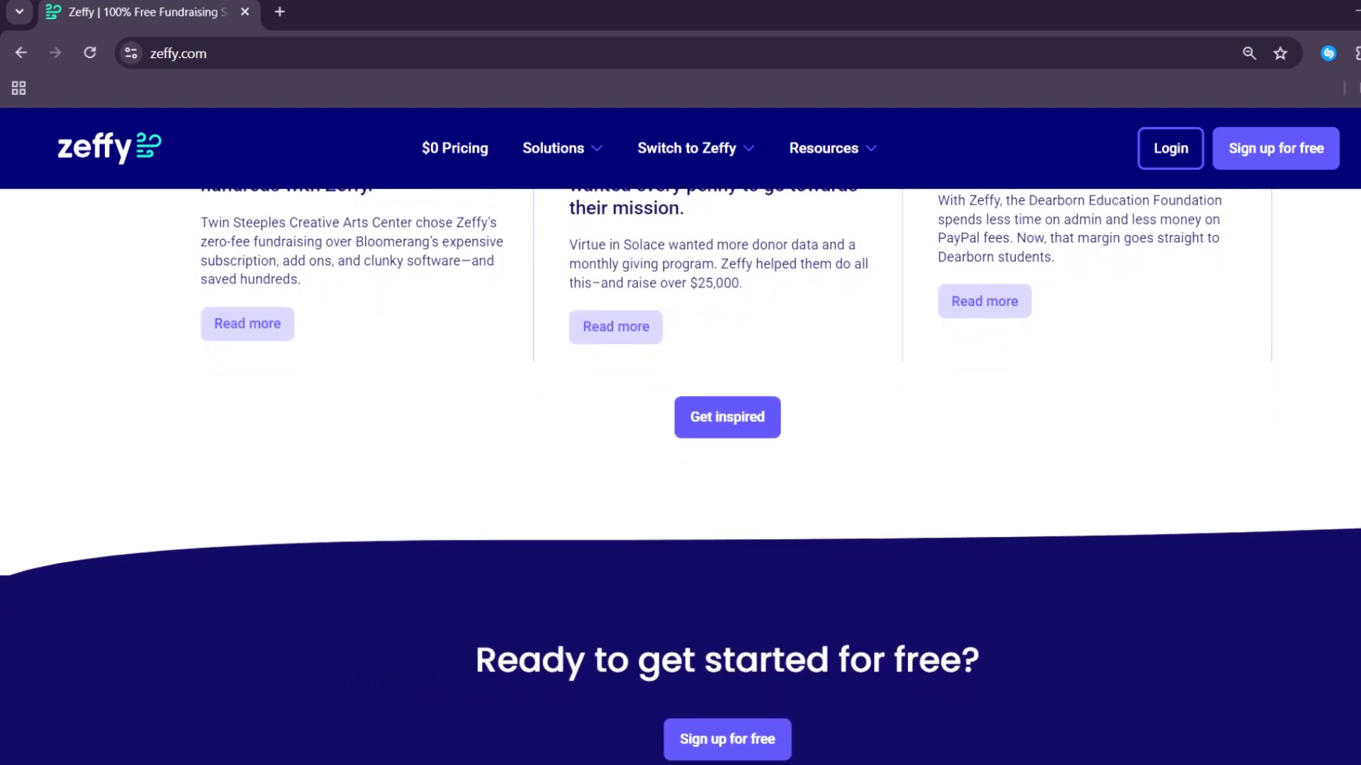
{"action": "scroll", "coordinate": [681, 476], "scroll_direction": "down", "scroll_amount": 1}
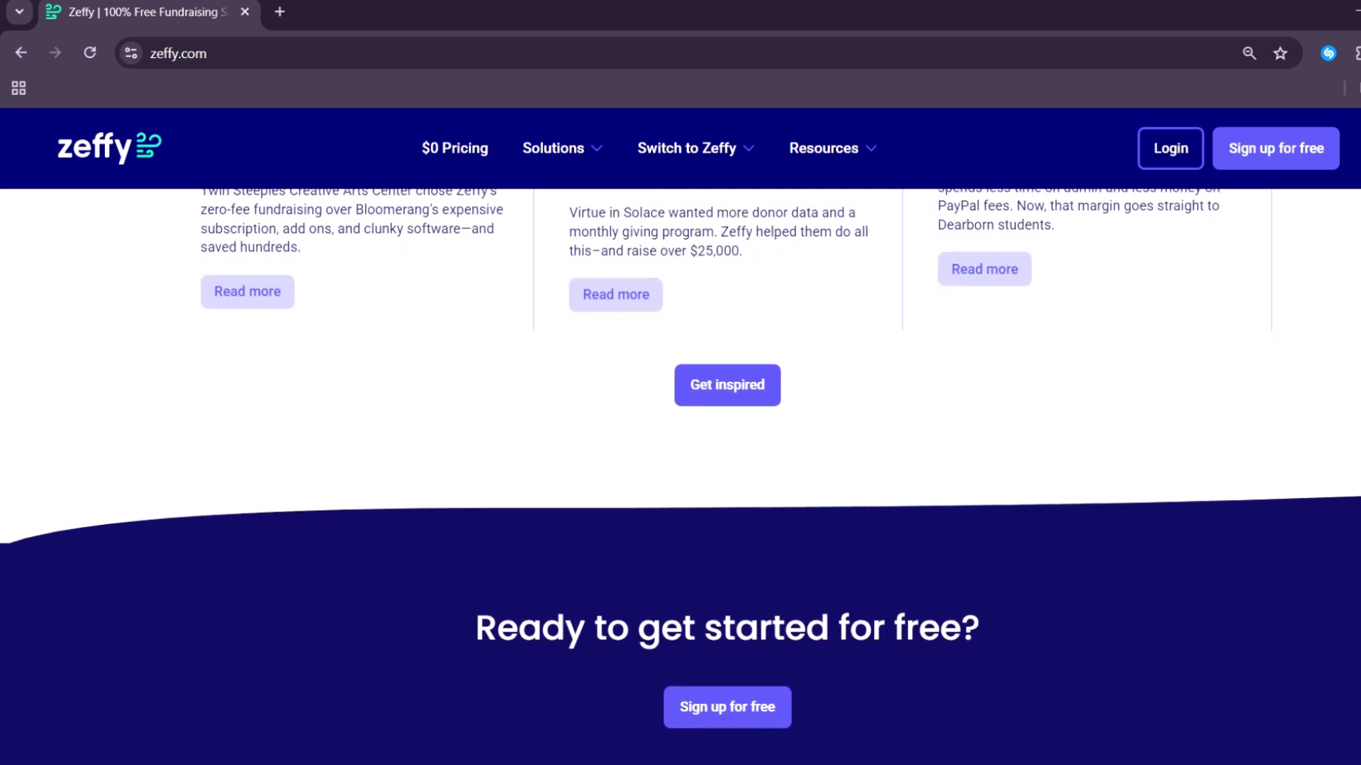
{"action": "scroll", "coordinate": [681, 477], "scroll_direction": "down", "scroll_amount": 1}
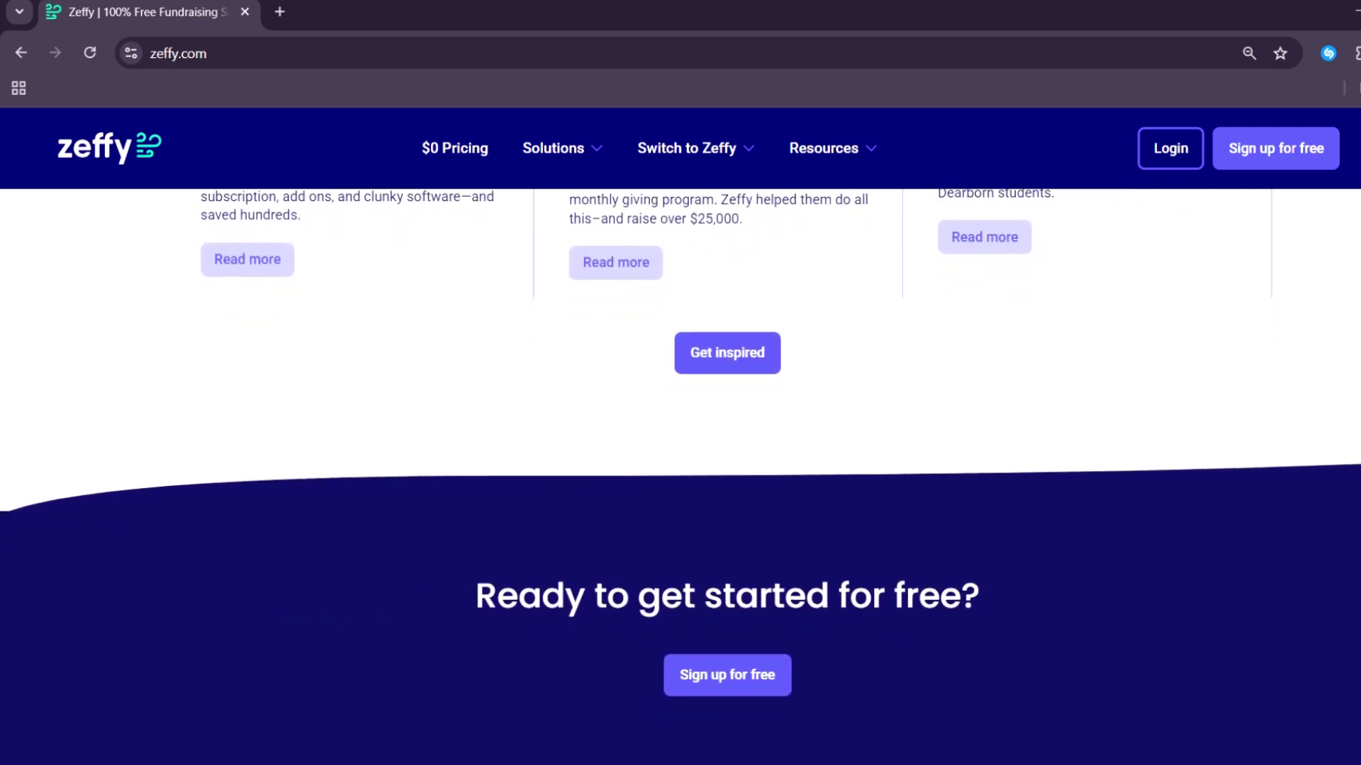
{"action": "scroll", "coordinate": [680, 476], "scroll_direction": "down", "scroll_amount": 1}
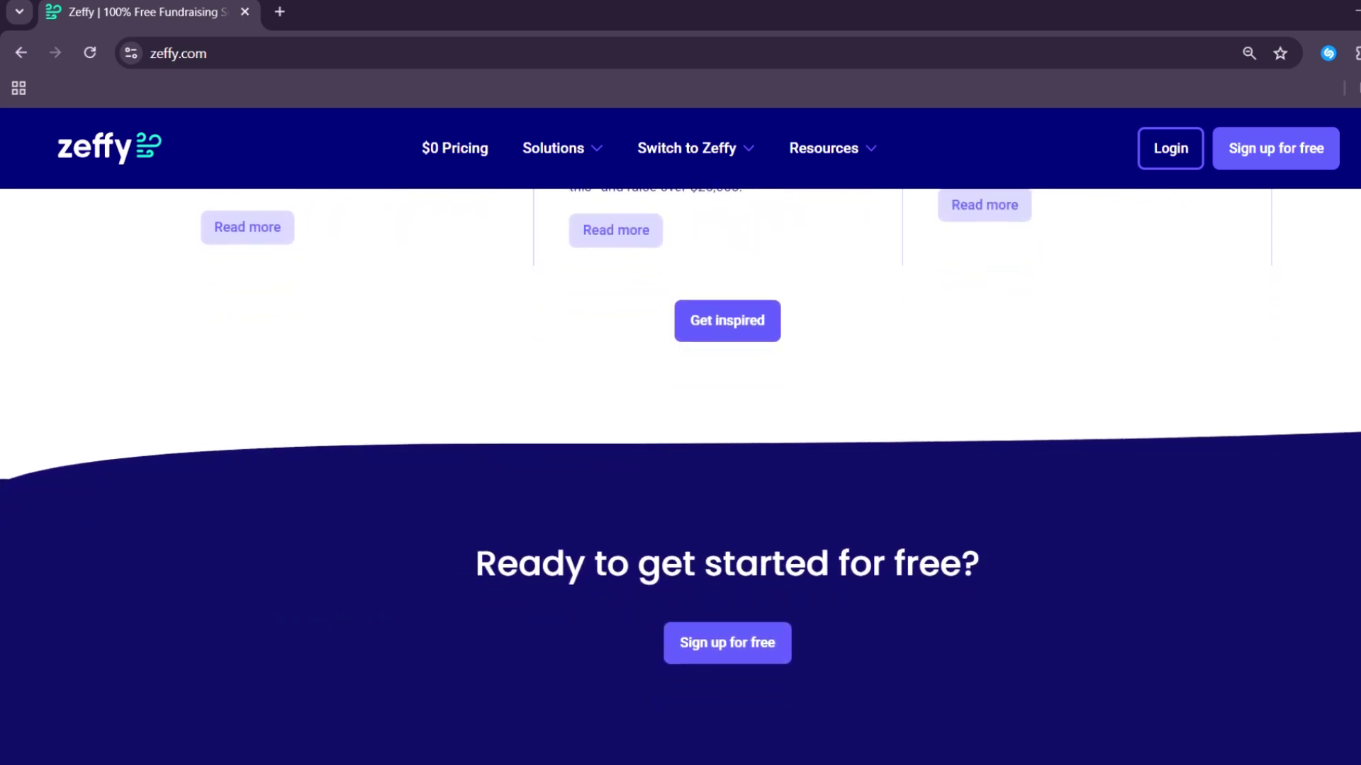
{"action": "scroll", "coordinate": [681, 476], "scroll_direction": "down", "scroll_amount": 1}
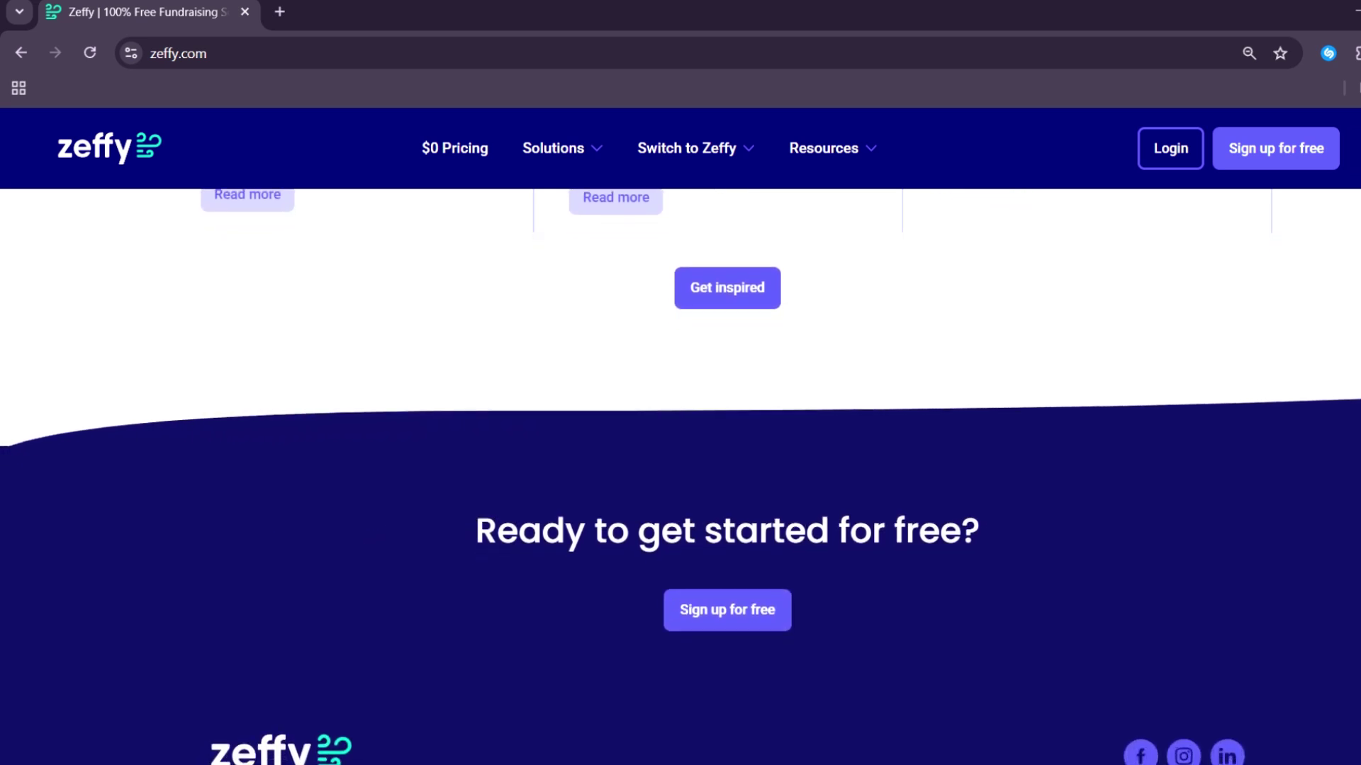
{"action": "scroll", "coordinate": [681, 477], "scroll_direction": "down", "scroll_amount": 1}
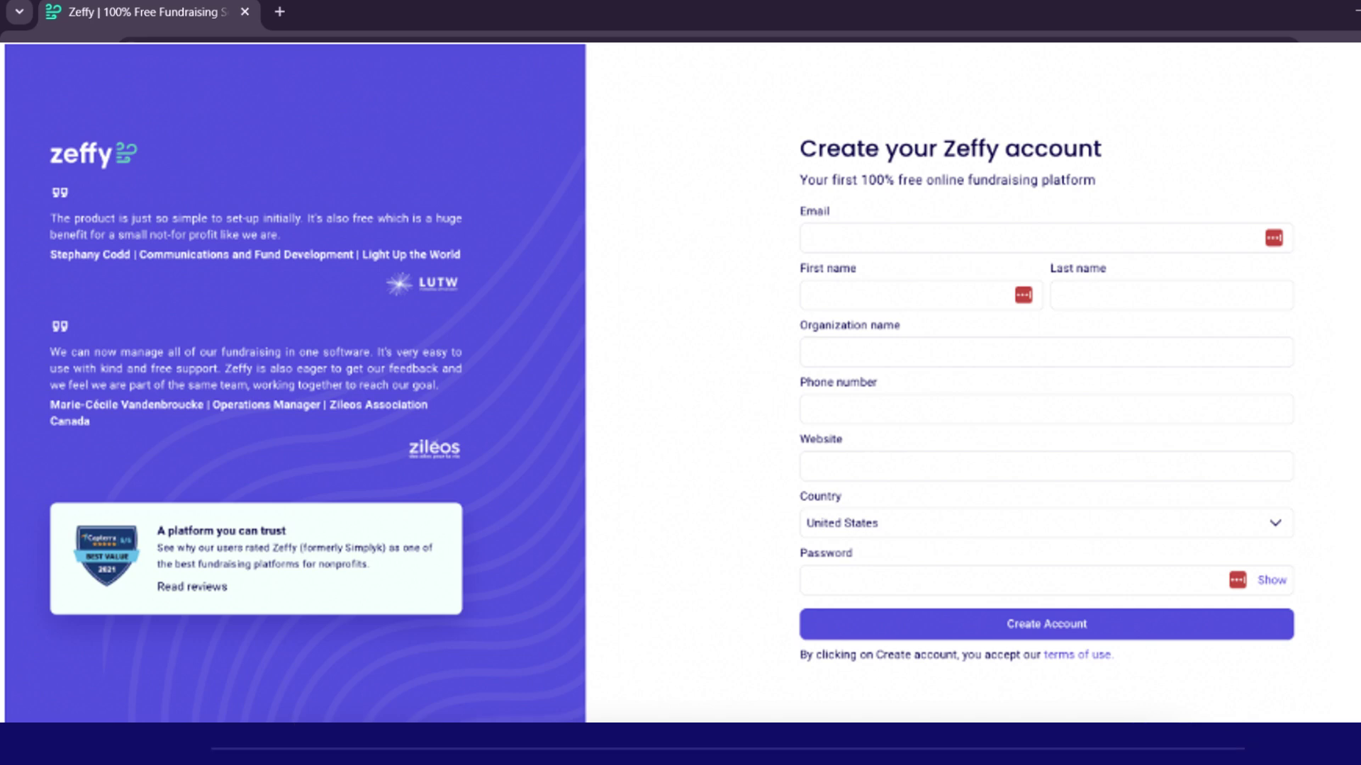
Scroll to the Bank overview page offering to connect a bank account through Stripe
{"action": "scroll", "coordinate": [680, 744], "scroll_direction": "down", "scroll_amount": 1}
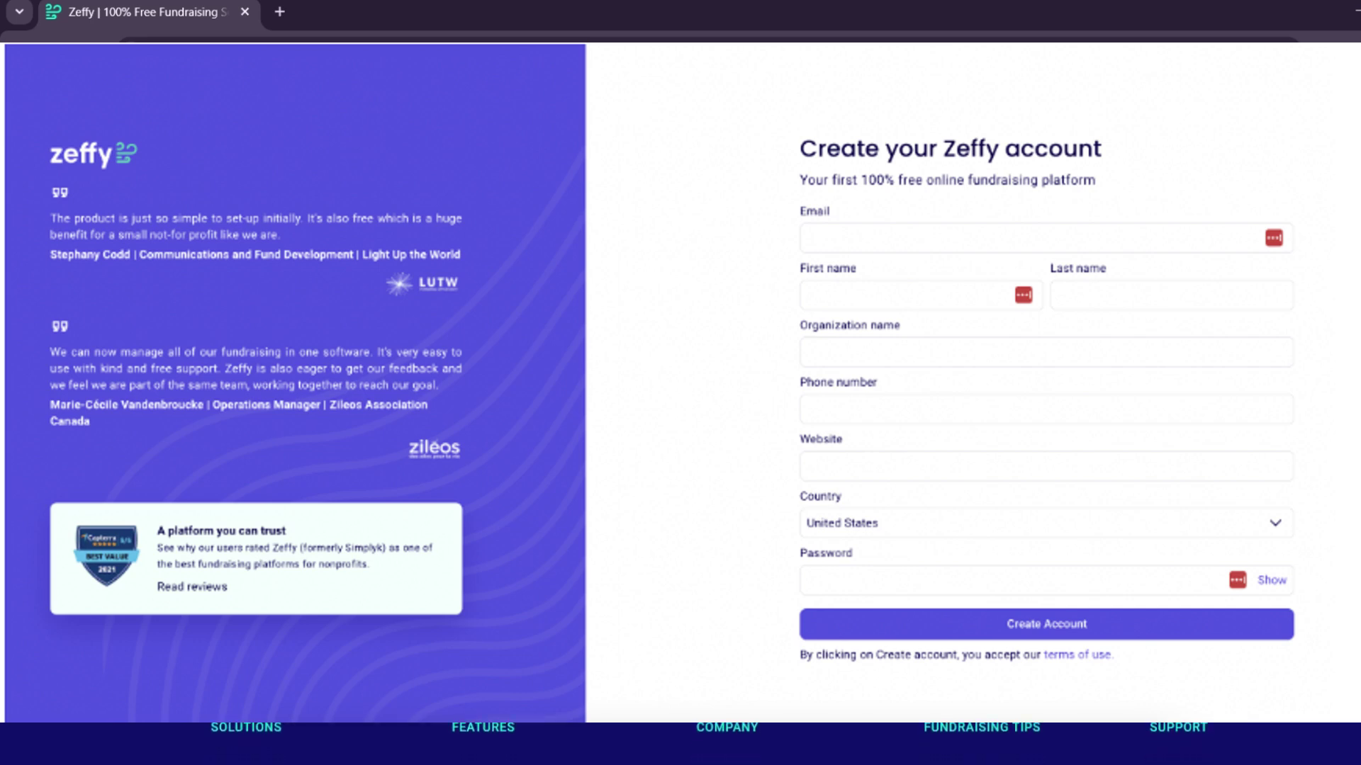
{"action": "scroll", "coordinate": [680, 751], "scroll_direction": "down", "scroll_amount": 1}
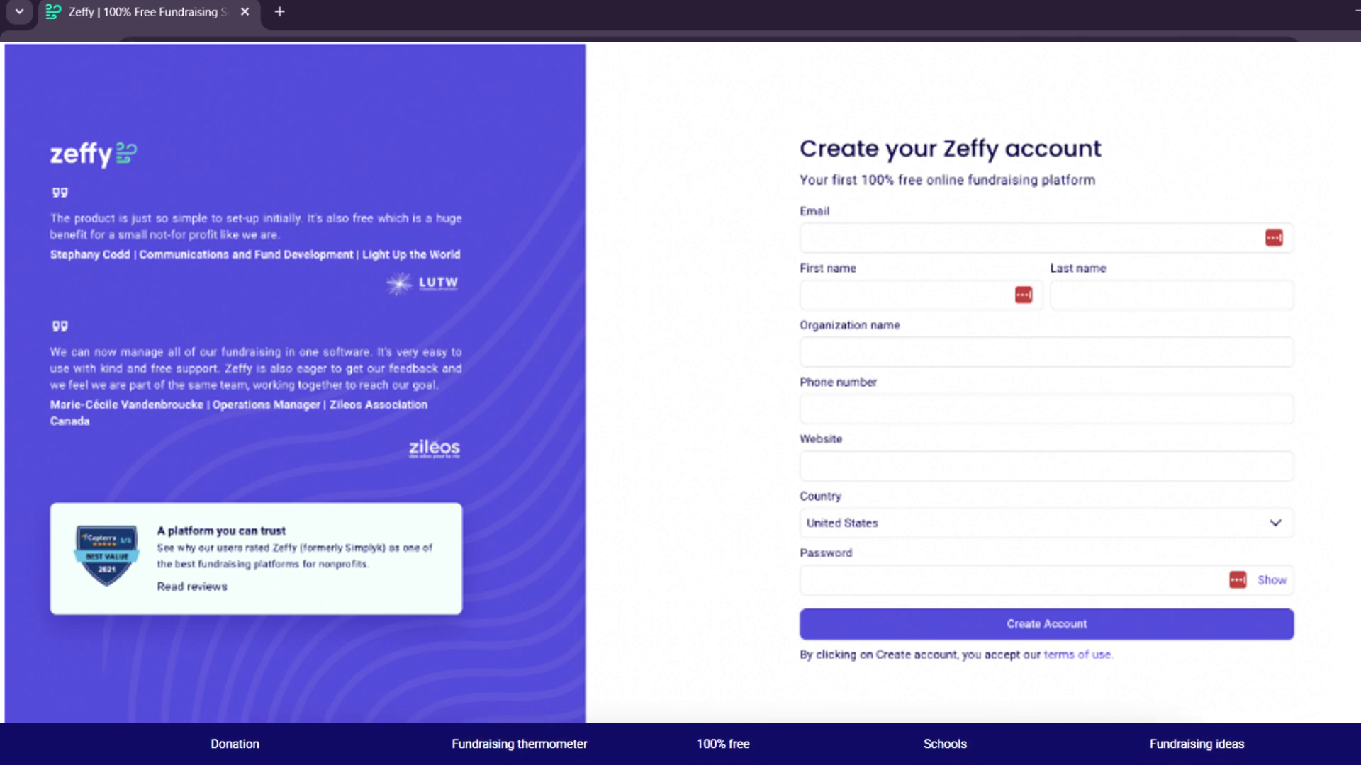
{"action": "scroll", "coordinate": [681, 744], "scroll_direction": "down", "scroll_amount": 1}
{"action": "scroll", "coordinate": [680, 744], "scroll_direction": "down", "scroll_amount": 2}
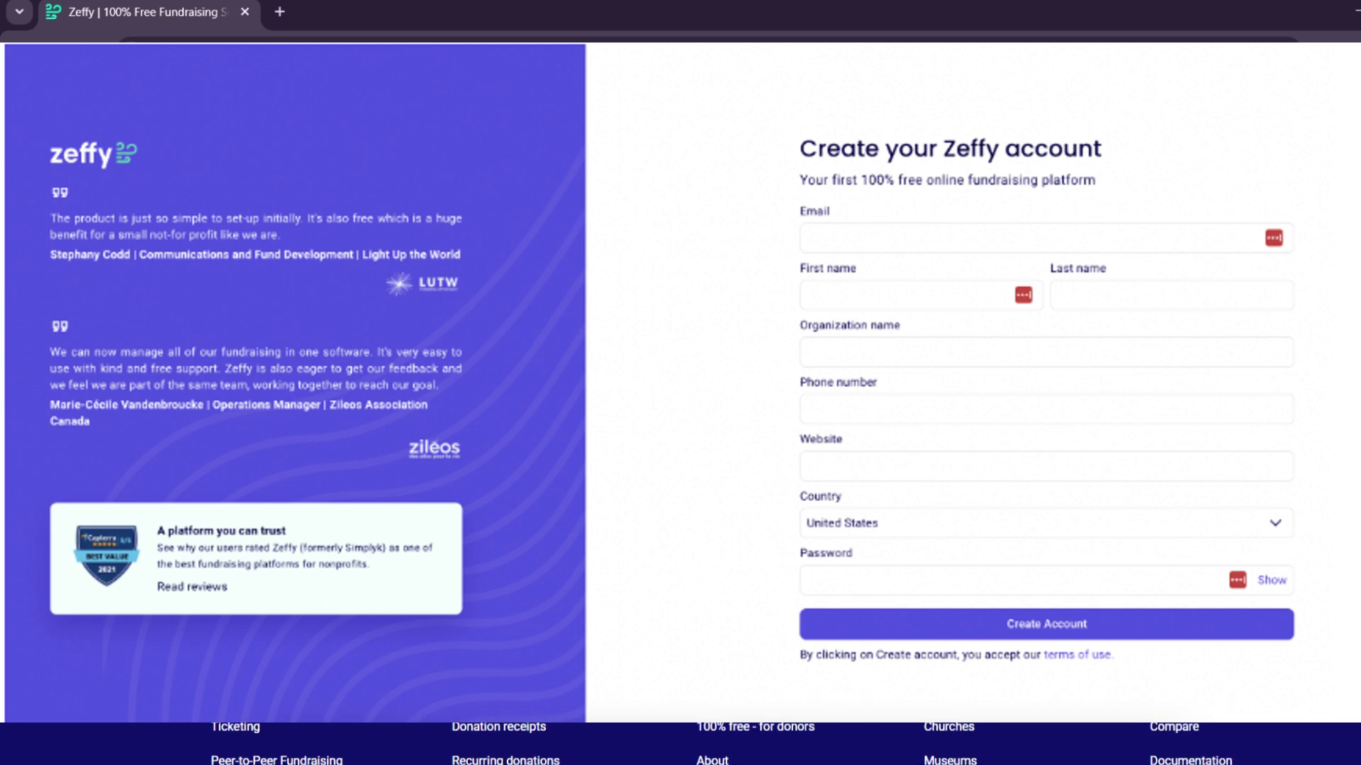
{"action": "scroll", "coordinate": [680, 745], "scroll_direction": "down", "scroll_amount": 3}
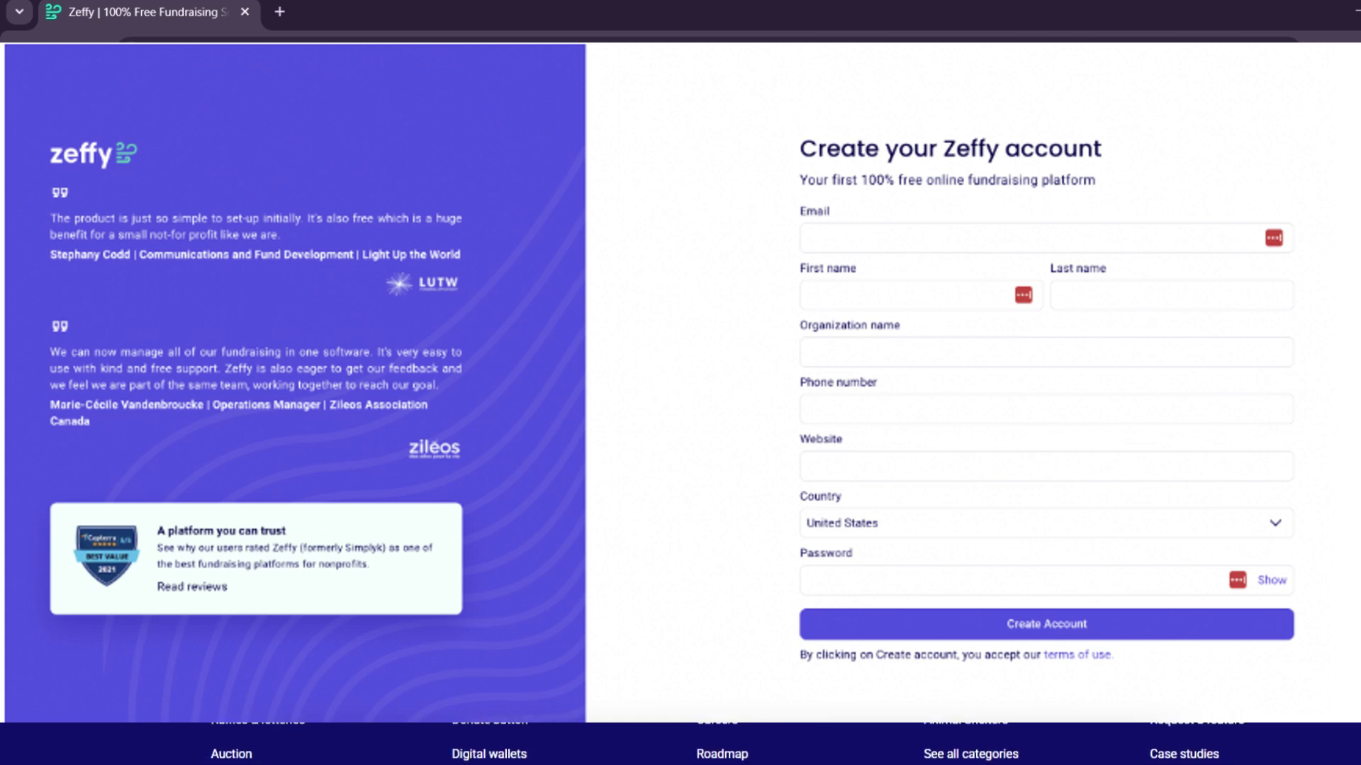
{"action": "scroll", "coordinate": [680, 744], "scroll_direction": "down", "scroll_amount": 3}
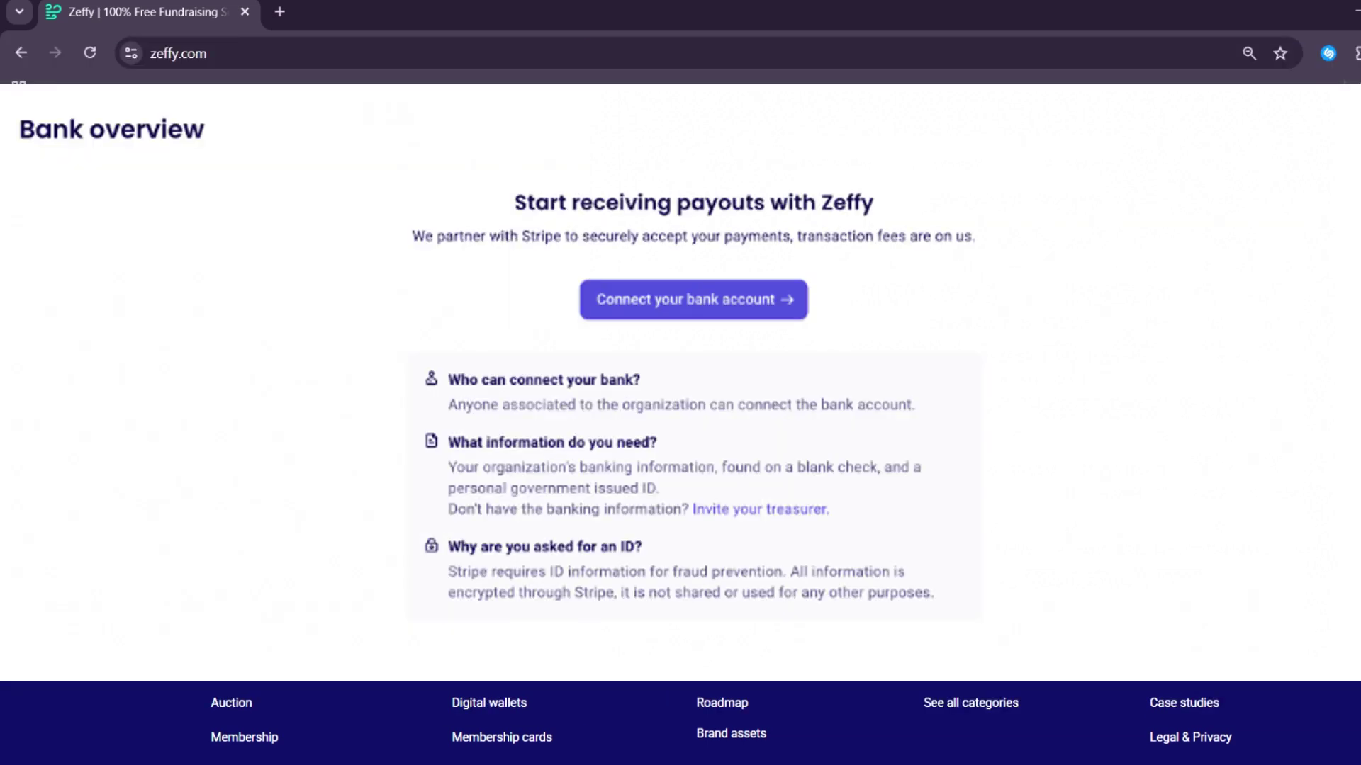
Scroll down to step 2, 'Collect payments in one click', on the donation platform page
{"action": "scroll", "coordinate": [680, 722], "scroll_direction": "down", "scroll_amount": 3}
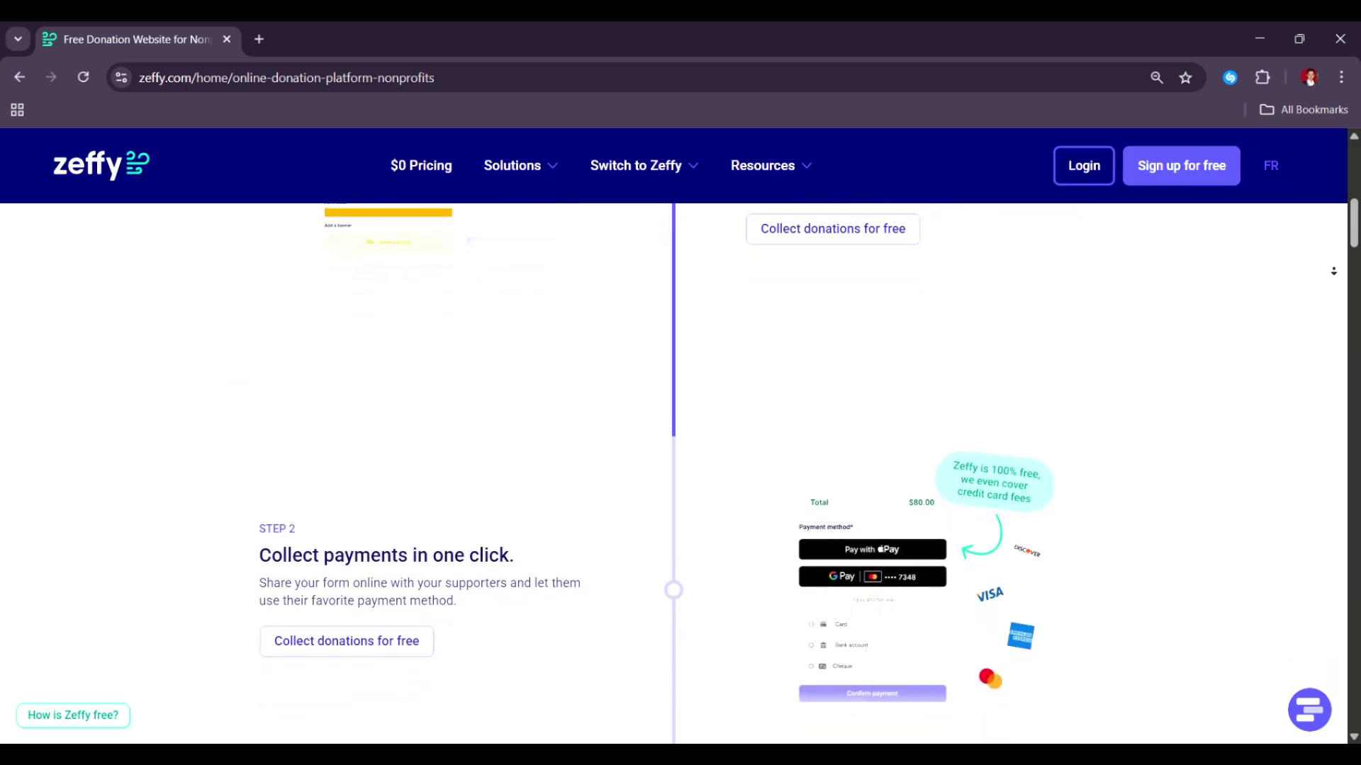
Scroll the page to view the organization's Member and Owner users
{"action": "scroll", "coordinate": [1334, 271], "scroll_direction": "down", "scroll_amount": 1}
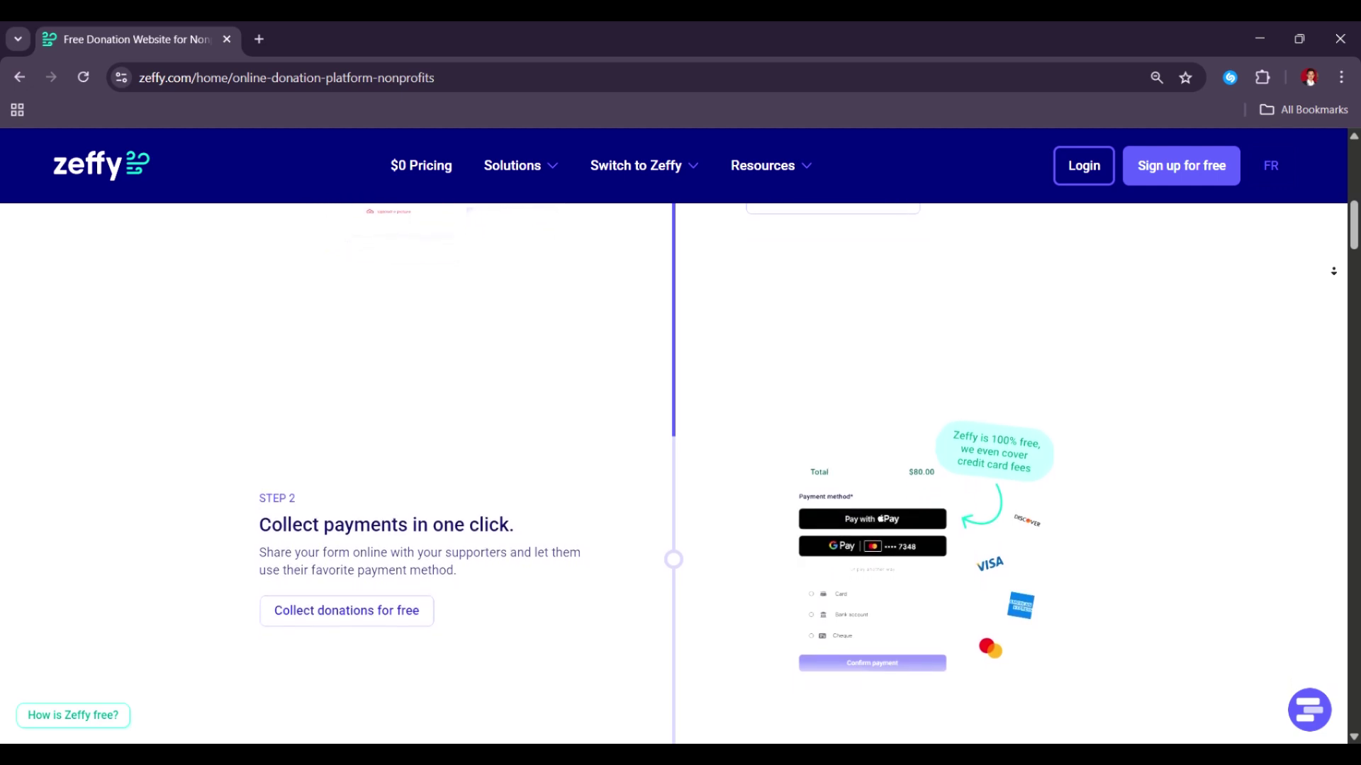